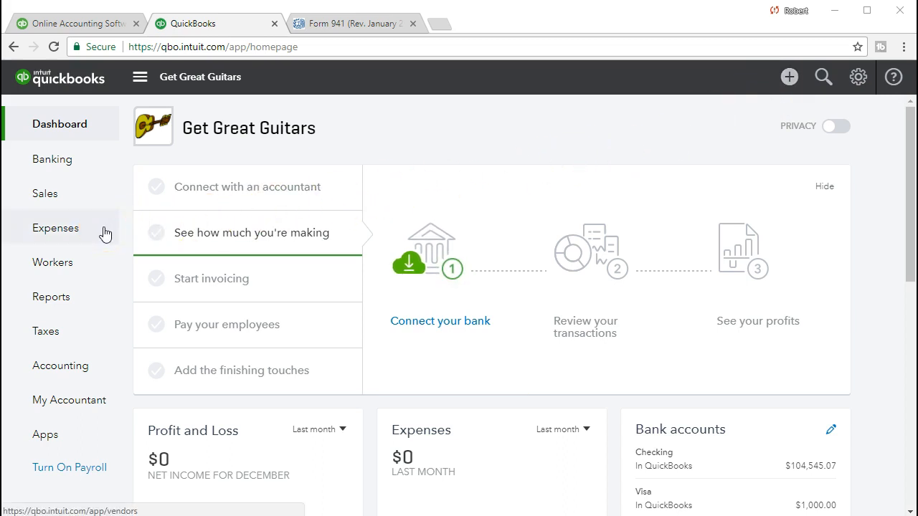
- Examine the expense transactions and the vendor list, including the actions available for Verizon
{"action": "left_click", "coordinate": [104, 233]}
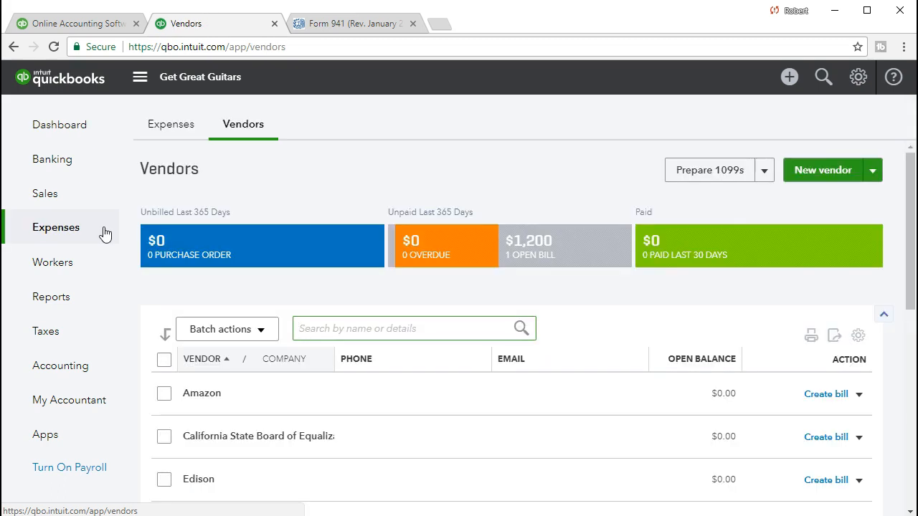
{"action": "left_click", "coordinate": [161, 136]}
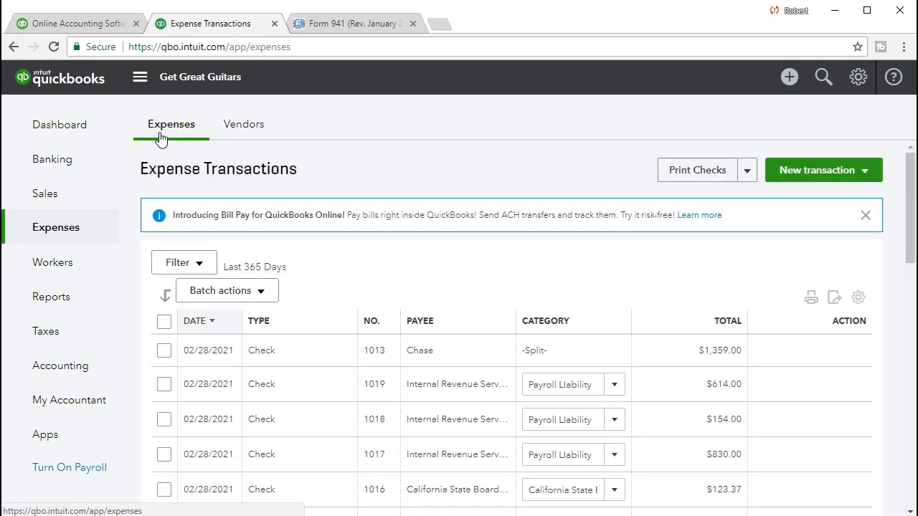
{"action": "left_click", "coordinate": [246, 135]}
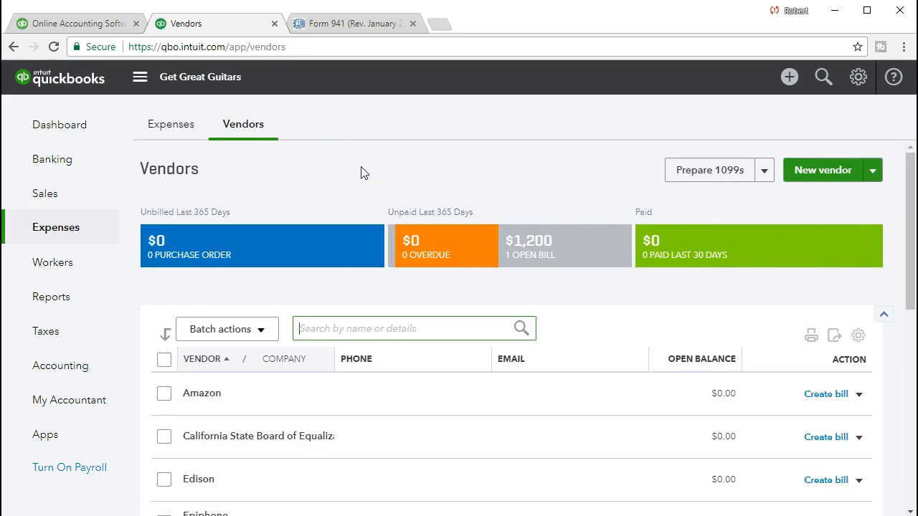
{"action": "scroll", "coordinate": [363, 173], "scroll_direction": "down", "scroll_amount": 1}
{"action": "scroll", "coordinate": [363, 173], "scroll_direction": "down", "scroll_amount": 1}
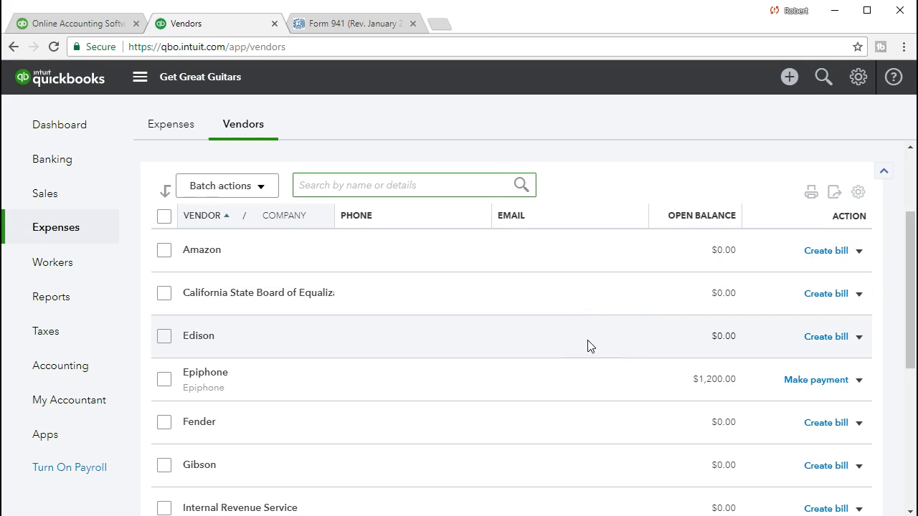
{"action": "scroll", "coordinate": [590, 347], "scroll_direction": "down", "scroll_amount": 1}
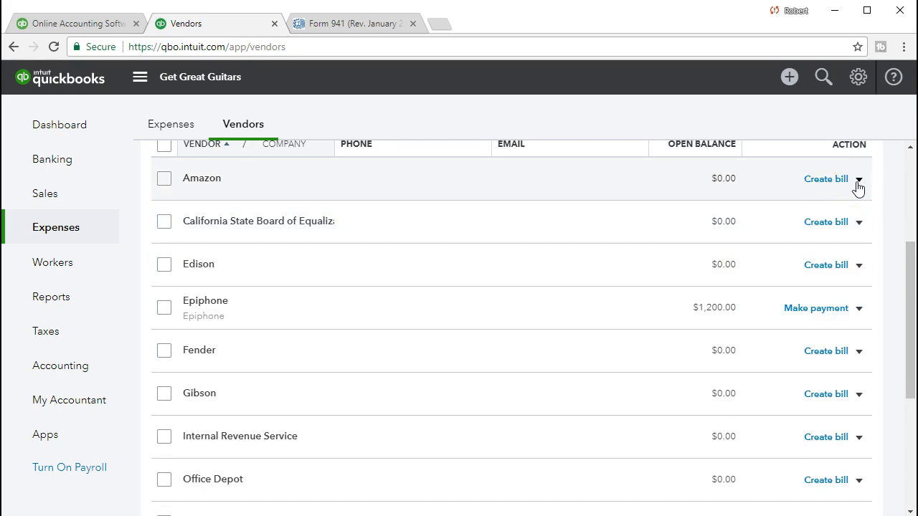
{"action": "scroll", "coordinate": [621, 318], "scroll_direction": "down", "scroll_amount": 1}
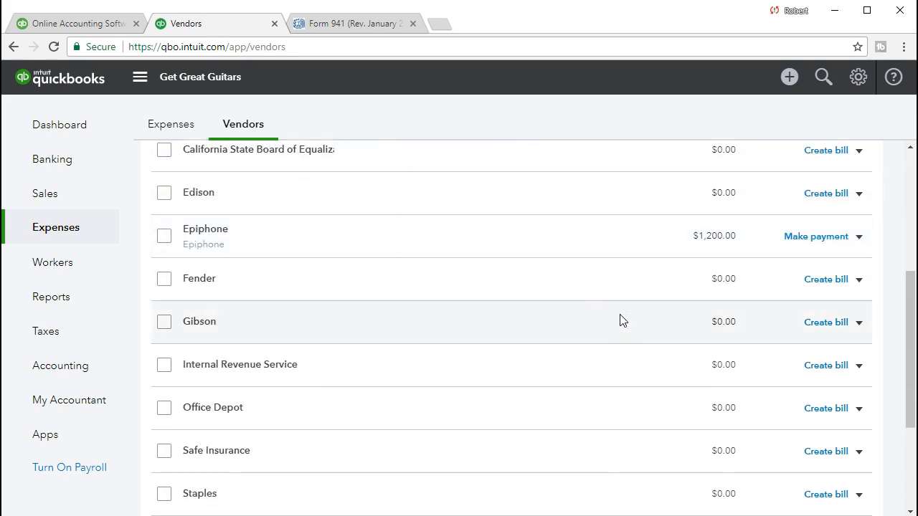
{"action": "scroll", "coordinate": [622, 320], "scroll_direction": "down", "scroll_amount": 2}
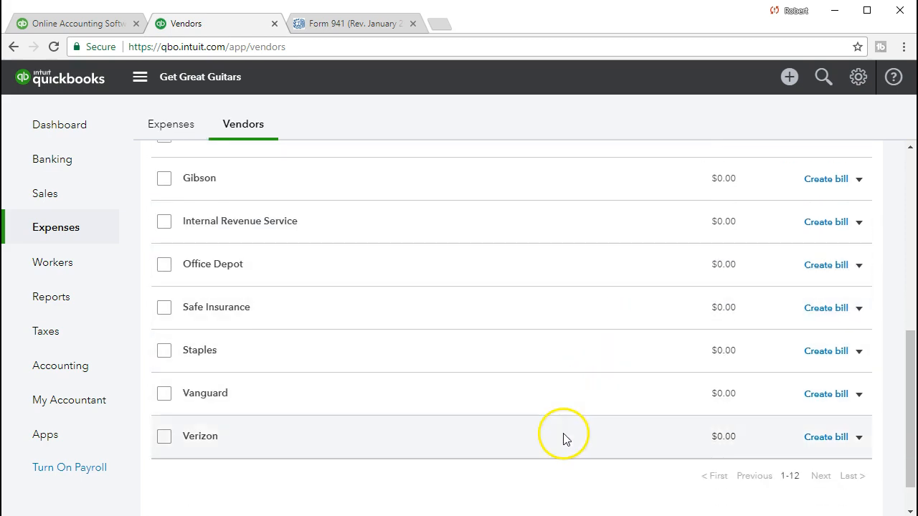
{"action": "left_click", "coordinate": [858, 439]}
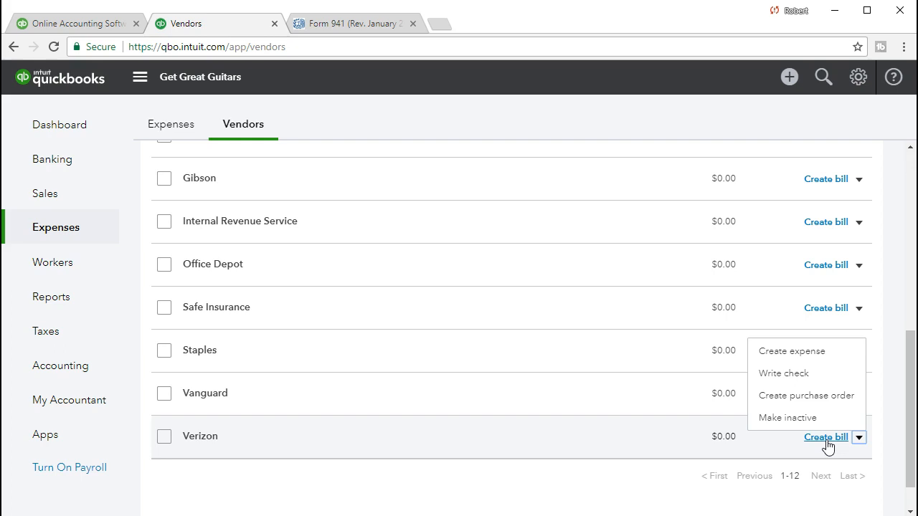
{"action": "left_click", "coordinate": [598, 496]}
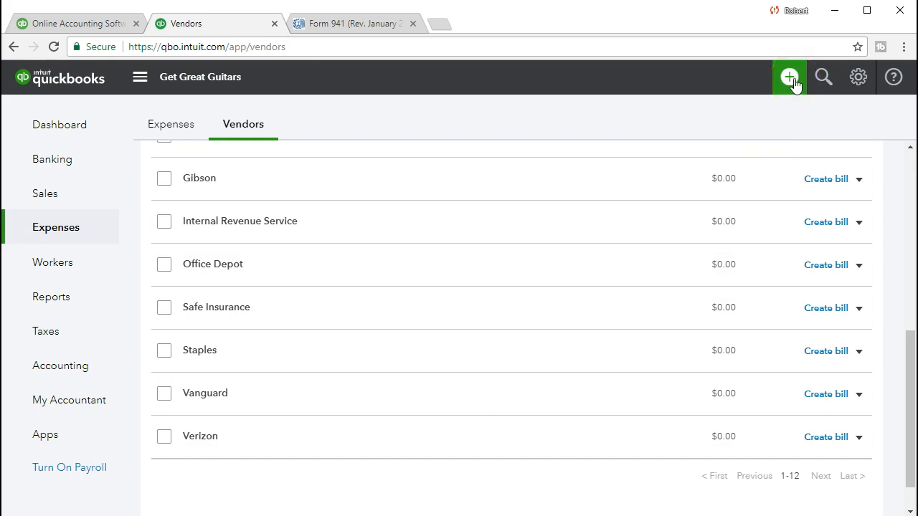
- Look over the vendor transaction types that can be created and start a new bill
{"action": "left_click", "coordinate": [791, 79]}
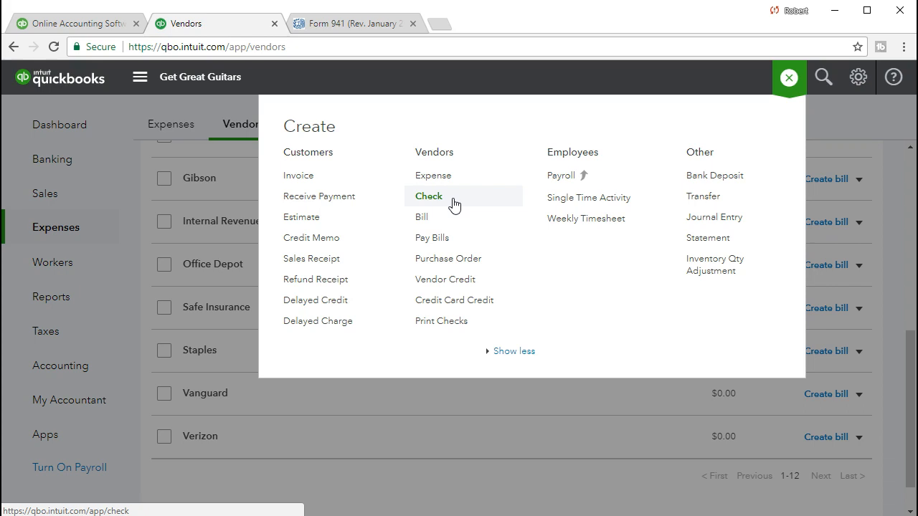
{"action": "left_click", "coordinate": [448, 222]}
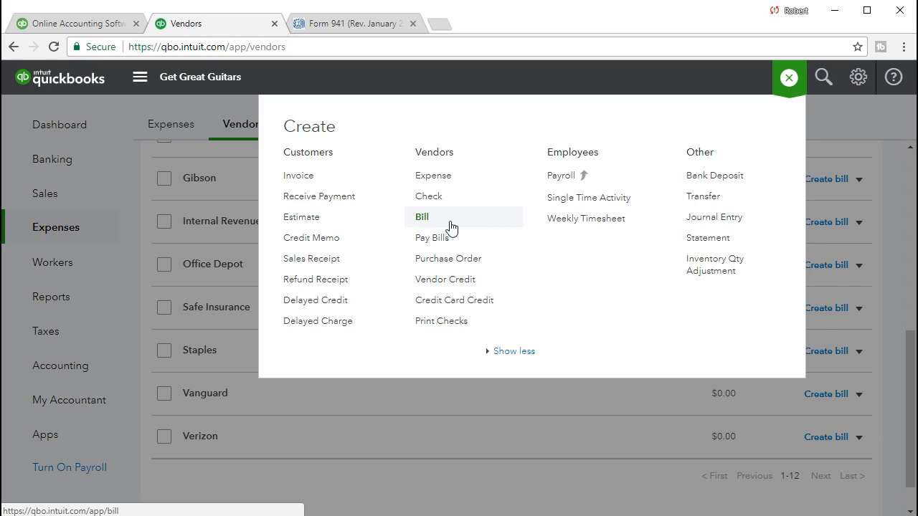
{"action": "left_click", "coordinate": [452, 237]}
{"action": "left_click", "coordinate": [463, 237]}
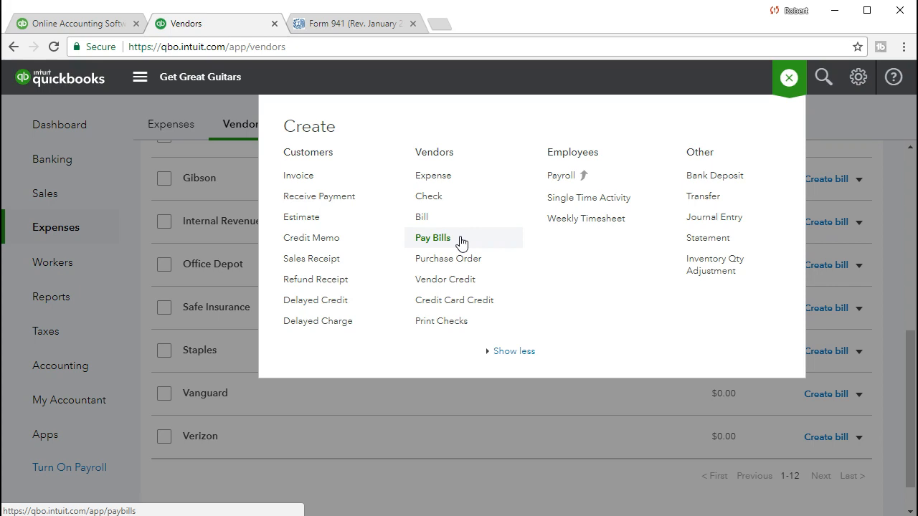
{"action": "left_click", "coordinate": [446, 220]}
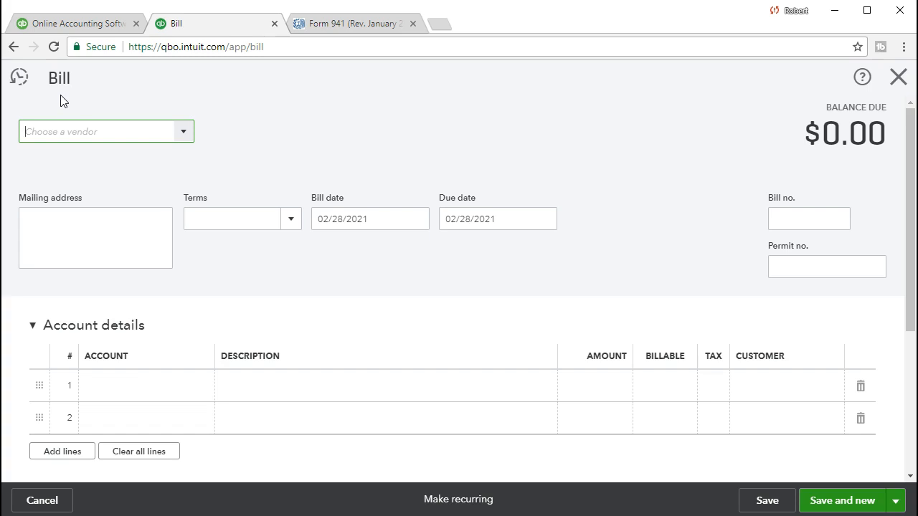
- Choose Verizon as the vendor of the new bill
{"action": "left_click", "coordinate": [76, 106]}
{"action": "left_click", "coordinate": [186, 135]}
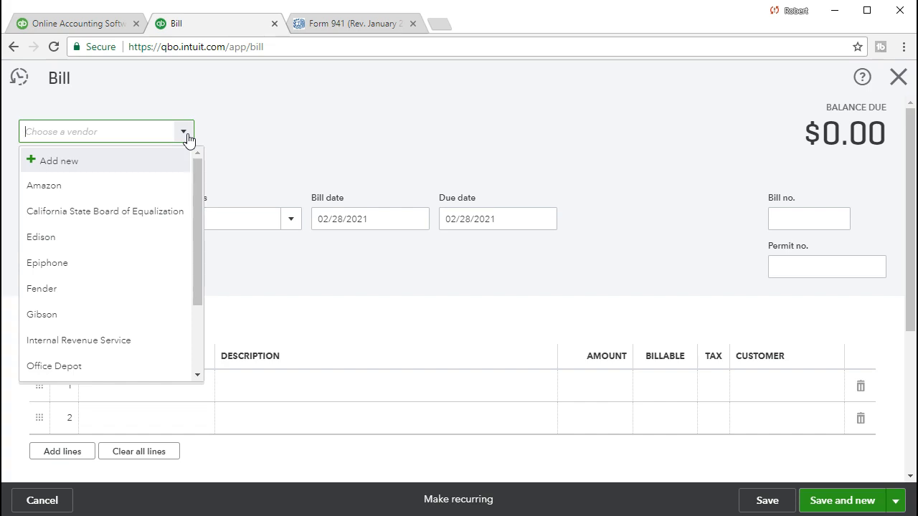
{"action": "type", "text": "CV"}
{"action": "key", "text": "BackSpace"}
{"action": "key", "text": "BackSpace"}
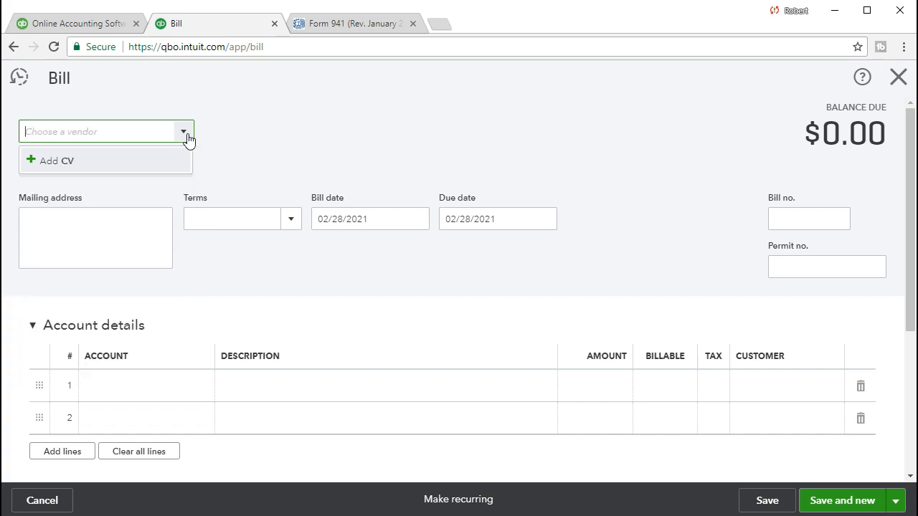
{"action": "type", "text": "Ve"}
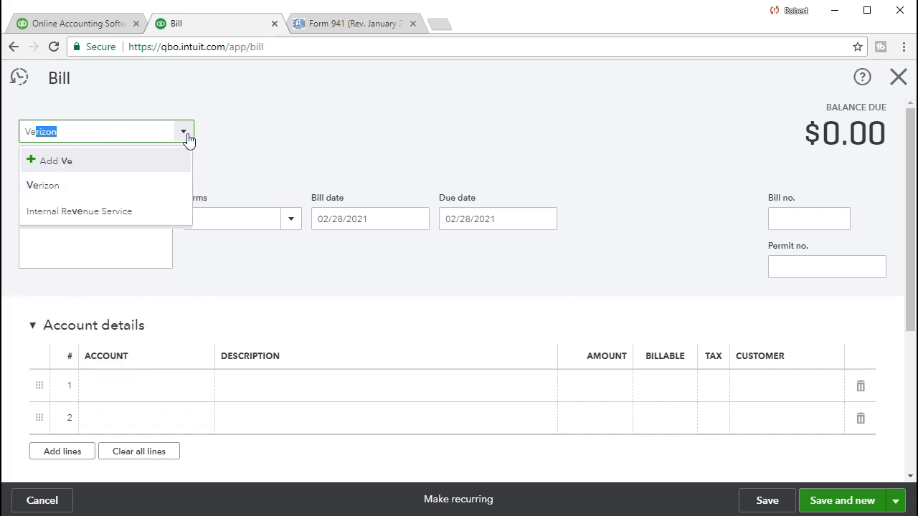
{"action": "left_click", "coordinate": [84, 189]}
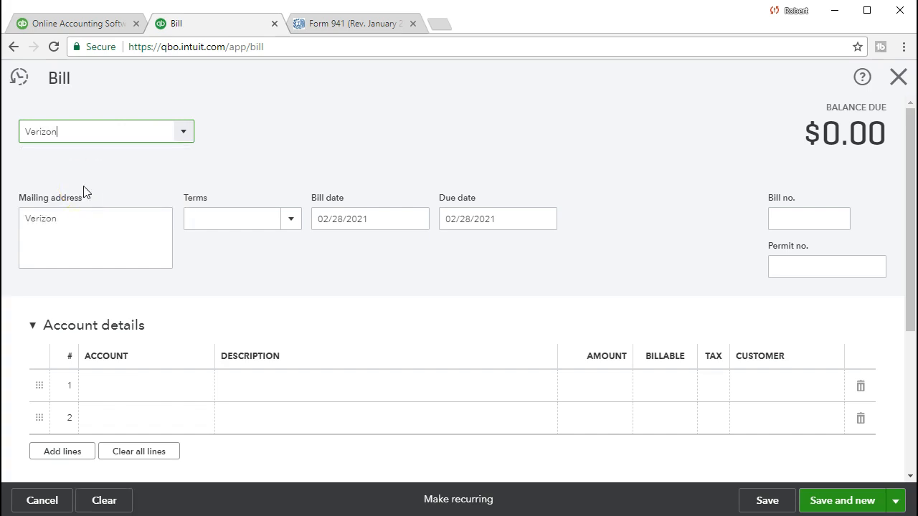
{"action": "key", "text": "Tab"}
- Set the Verizon bill's terms to Net 30, keeping the bill date and leaving the bill and permit numbers blank
{"action": "left_click", "coordinate": [81, 209]}
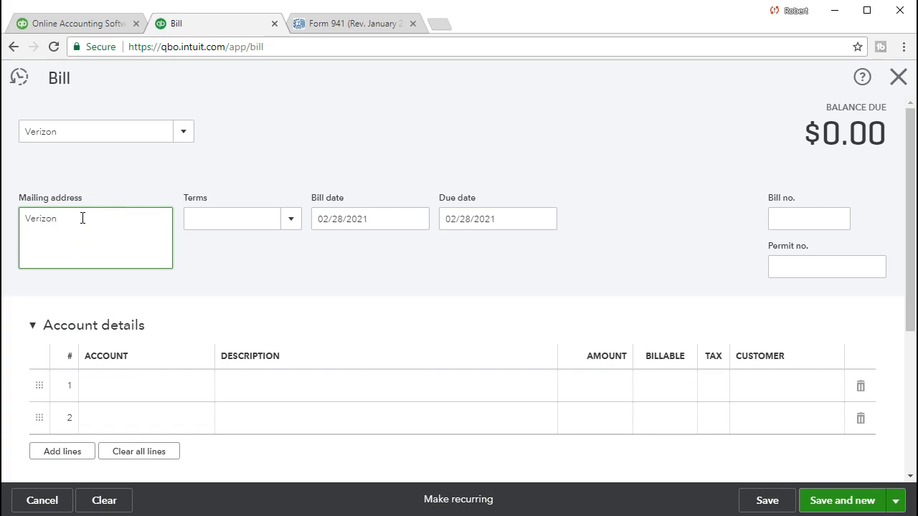
{"action": "key", "text": "Tab"}
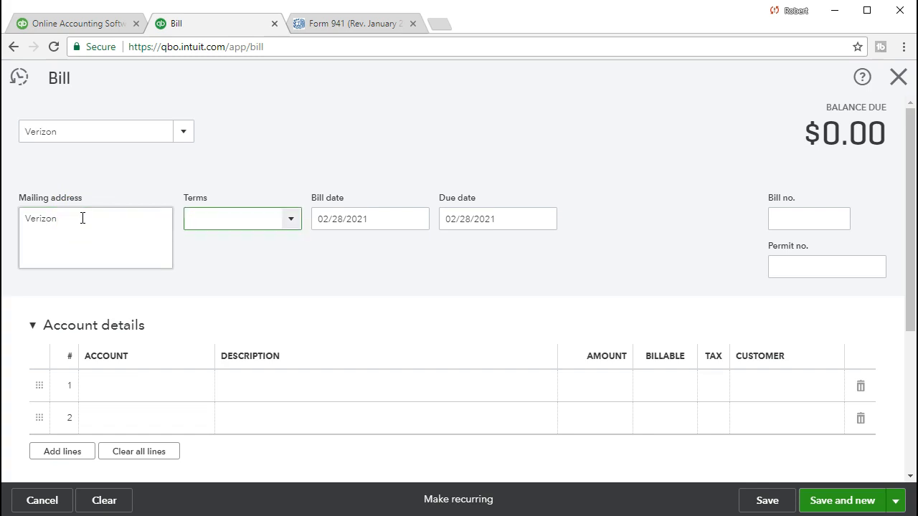
{"action": "left_click", "coordinate": [293, 219]}
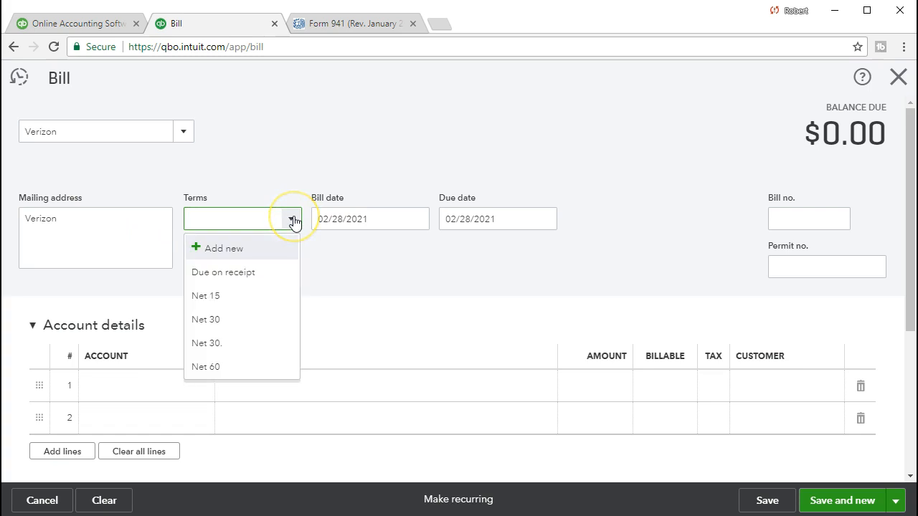
{"action": "left_click", "coordinate": [240, 320]}
{"action": "key", "text": "Tab"}
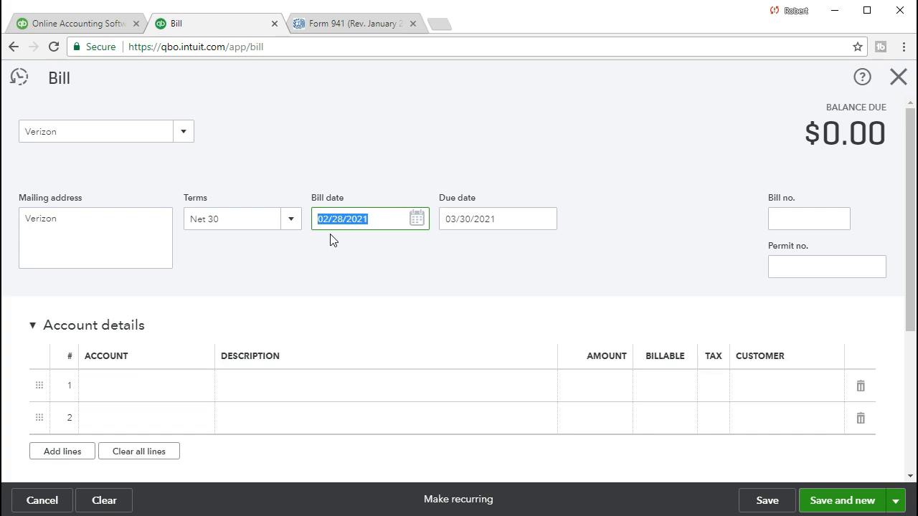
{"action": "key", "text": "Tab"}
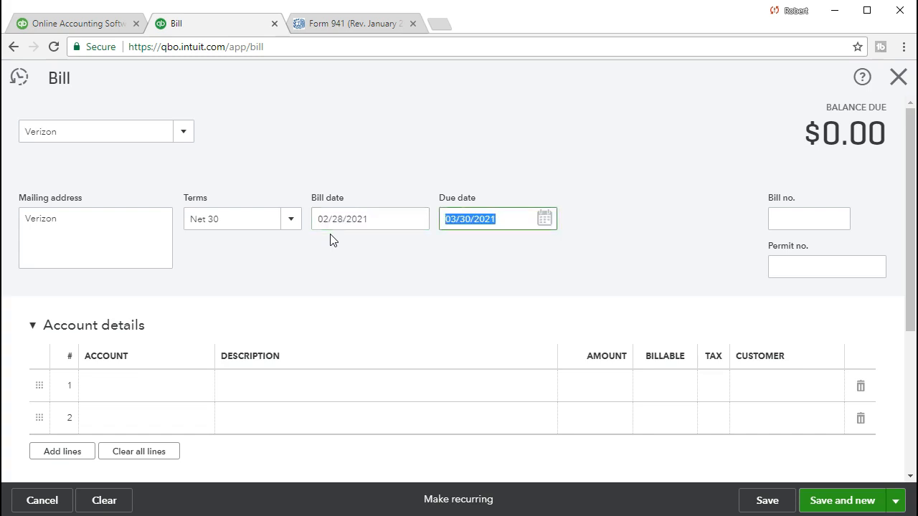
{"action": "key", "text": "Tab"}
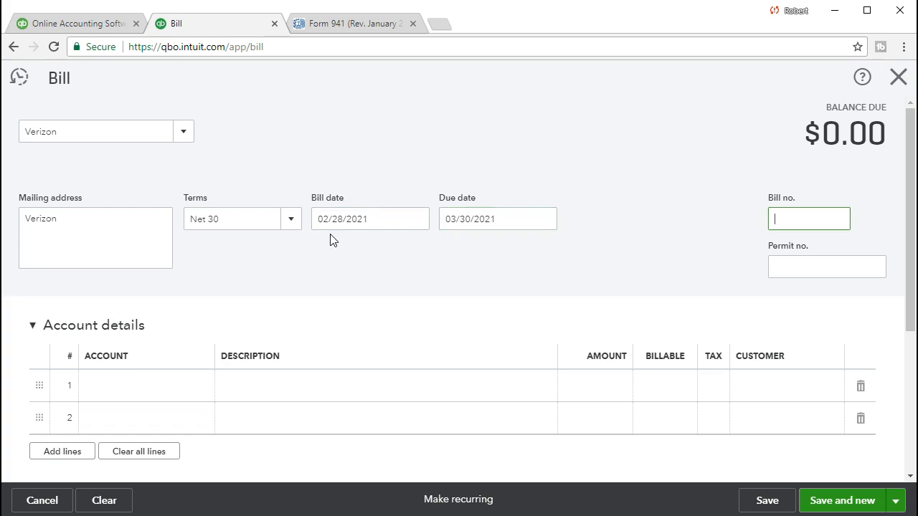
{"action": "key", "text": "Tab"}
{"action": "key", "text": "Tab"}
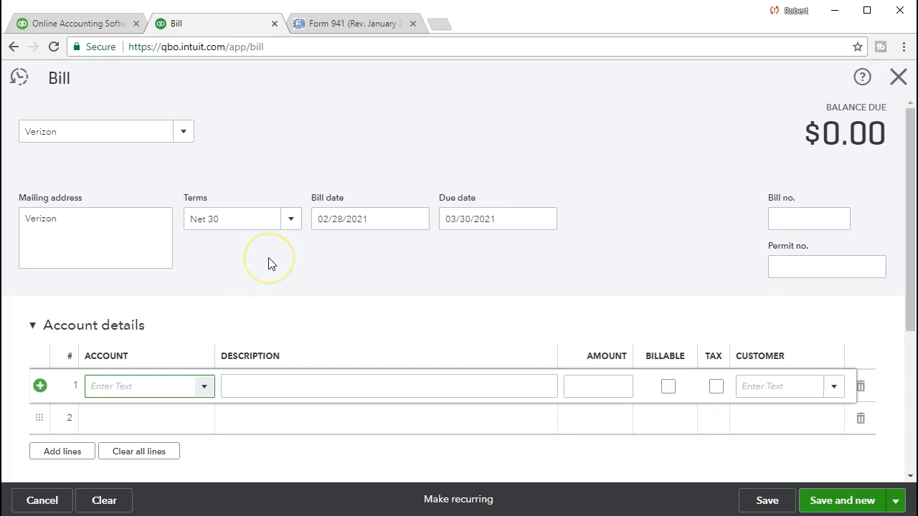
- Assign the Telephone Expense account to the first line of the bill's account details
{"action": "left_click", "coordinate": [204, 393]}
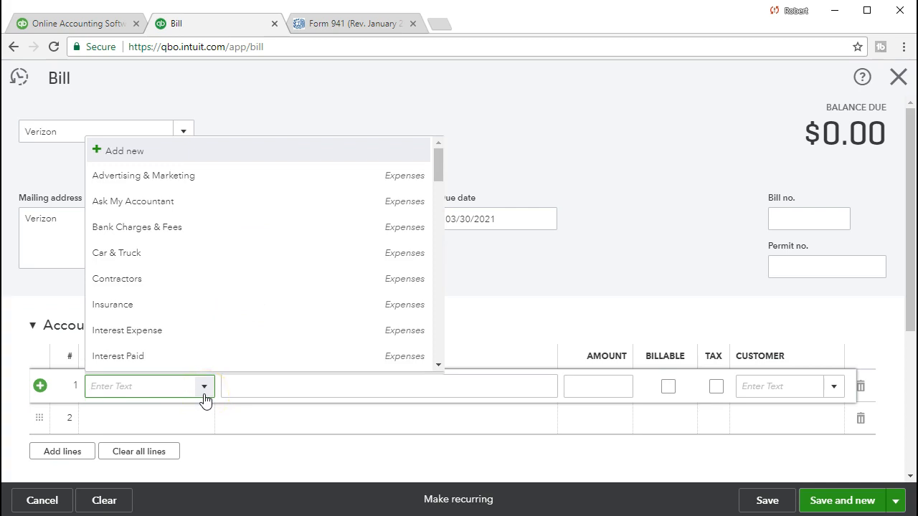
{"action": "type", "text": "T"}
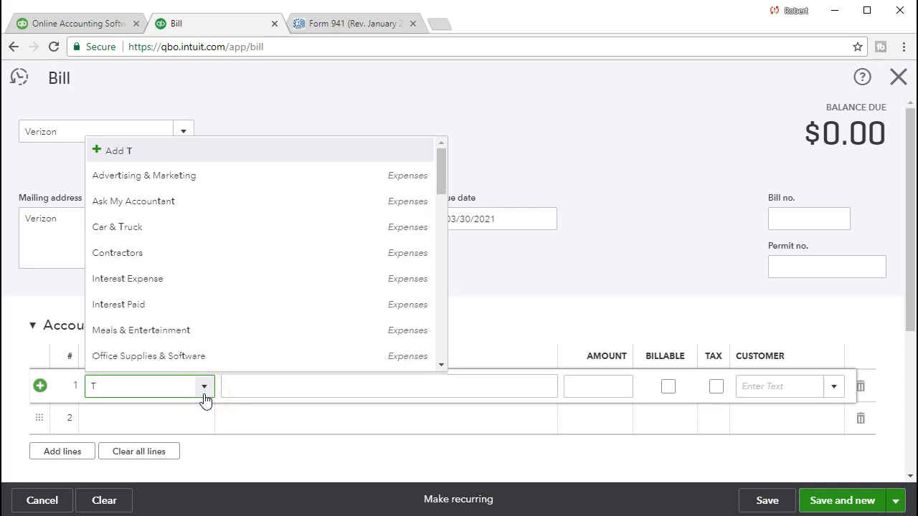
{"action": "type", "text": "ek"}
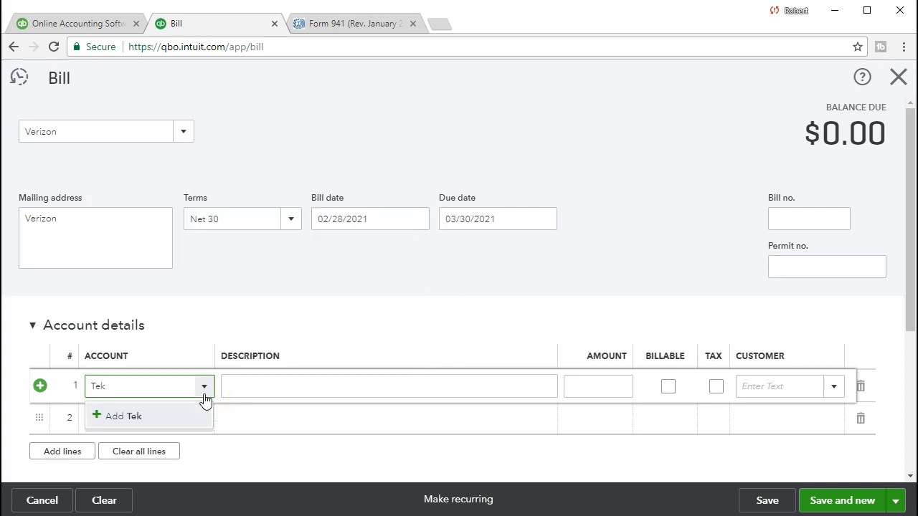
{"action": "key", "text": "BackSpace"}
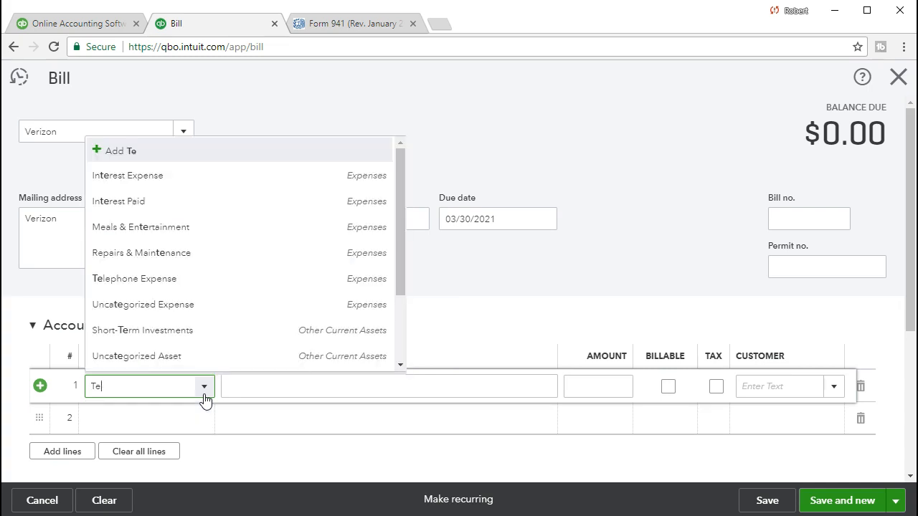
{"action": "type", "text": "lephone Expense"}
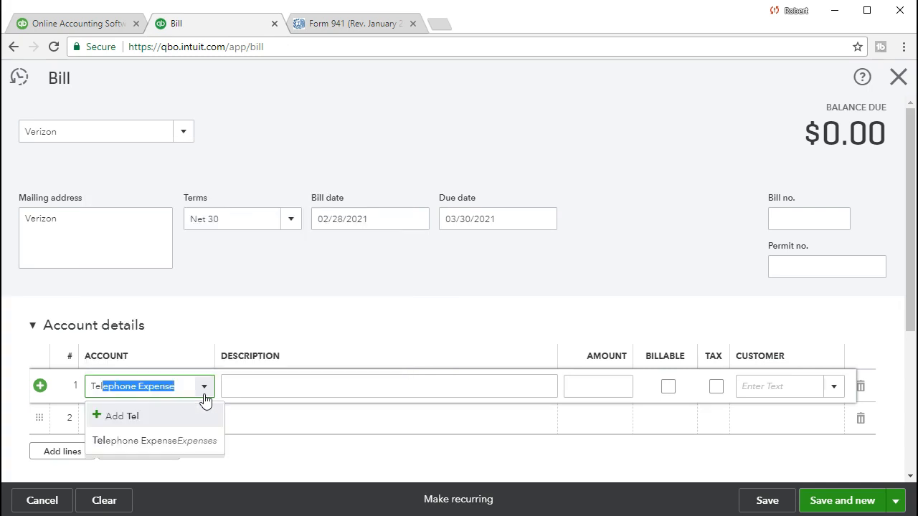
{"action": "left_click", "coordinate": [193, 440]}
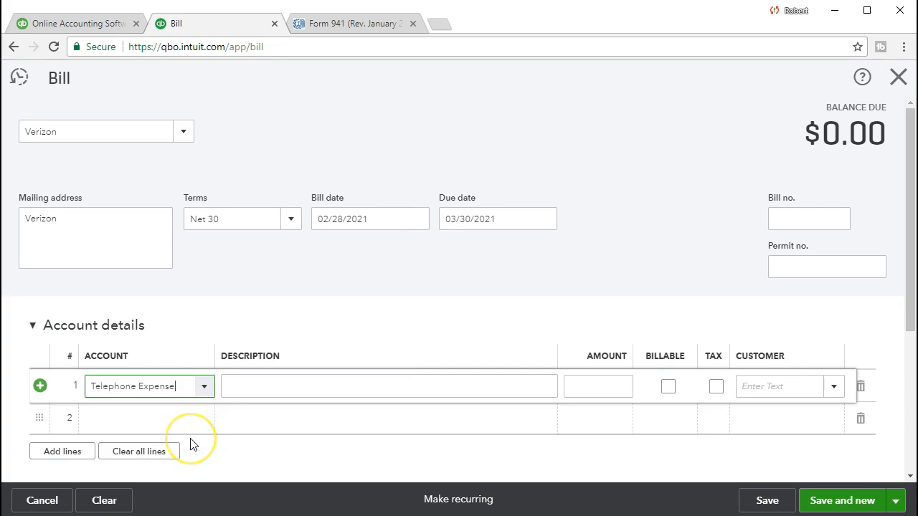
{"action": "key", "text": "Tab"}
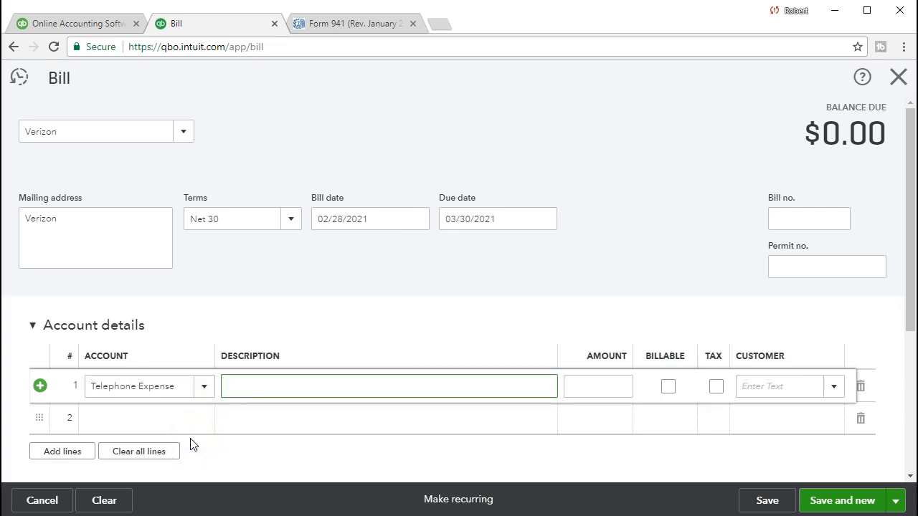
- Enter 365 as the amount of the Telephone Expense line, and cancel the bill
{"action": "key", "text": "Tab"}
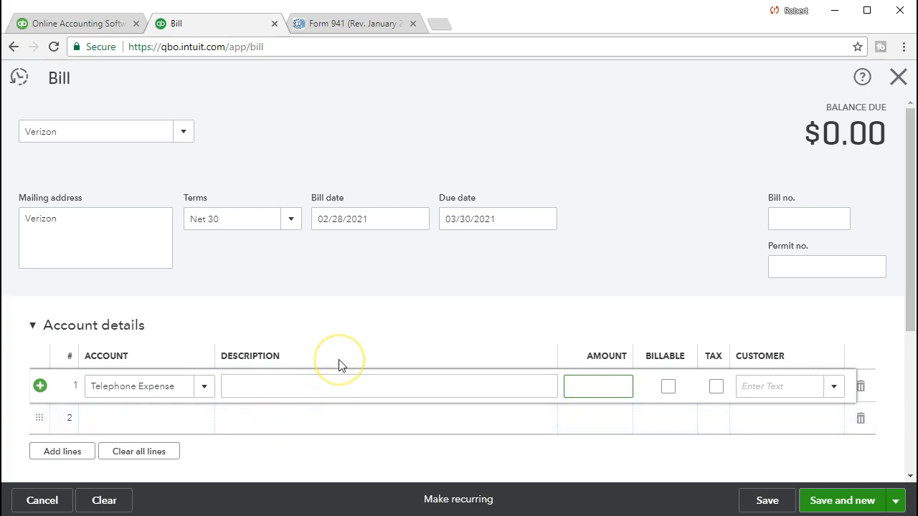
{"action": "type", "text": "365"}
{"action": "left_click", "coordinate": [41, 497]}
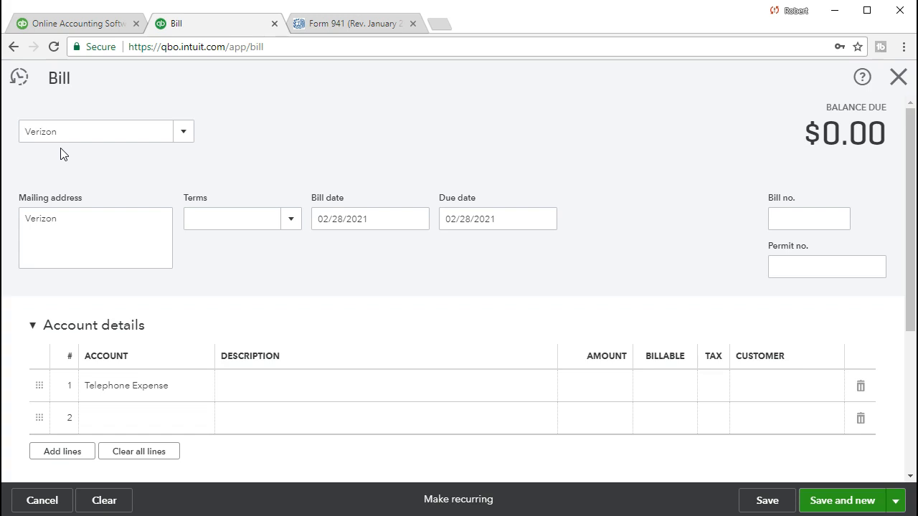
- Enter 365 as the amount of the Telephone Expense line, and save the Verizon bill with a new blank bill opened
{"action": "left_click", "coordinate": [123, 388]}
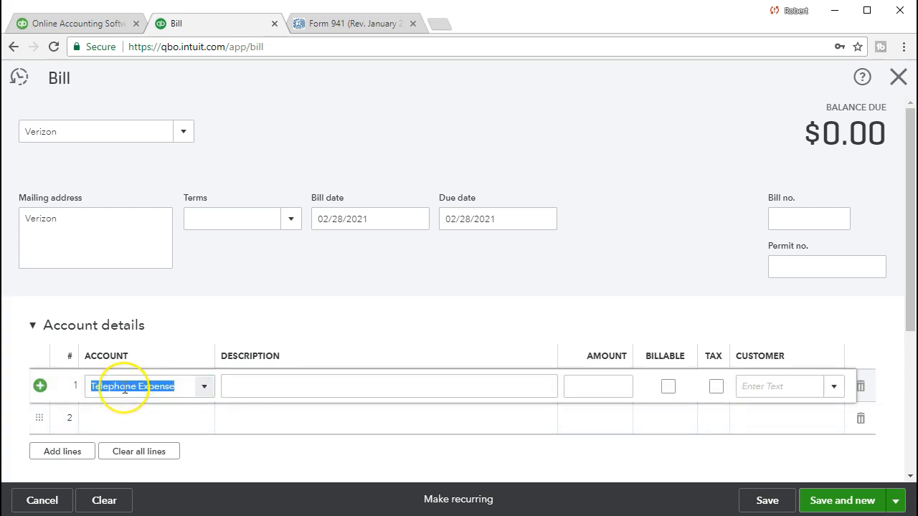
{"action": "key", "text": "Tab"}
{"action": "key", "text": "Tab"}
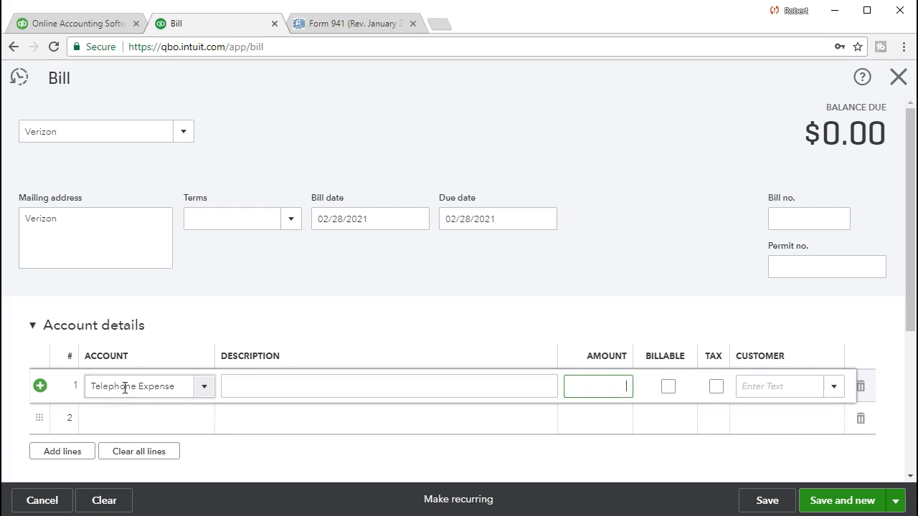
{"action": "type", "text": "365"}
{"action": "key", "text": "Tab"}
{"action": "key", "text": "Tab"}
{"action": "key", "text": "Tab"}
{"action": "key", "text": "Tab"}
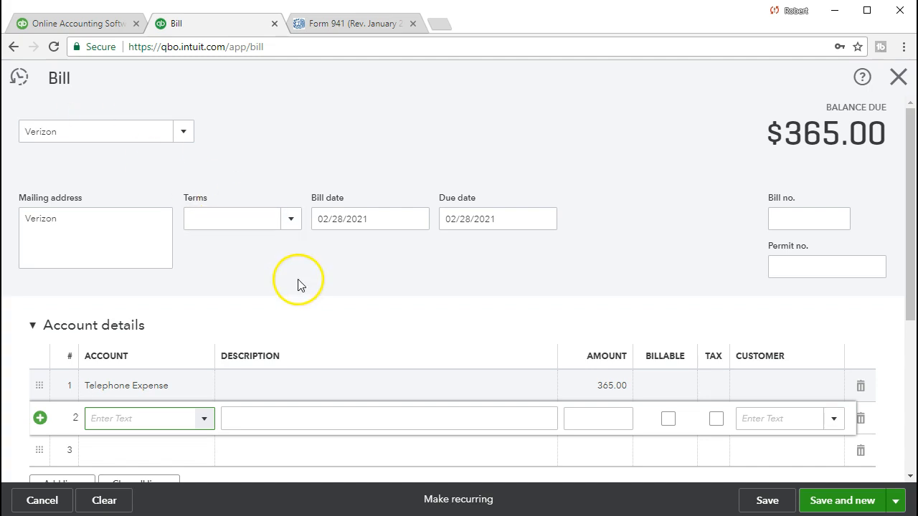
{"action": "left_click", "coordinate": [838, 503]}
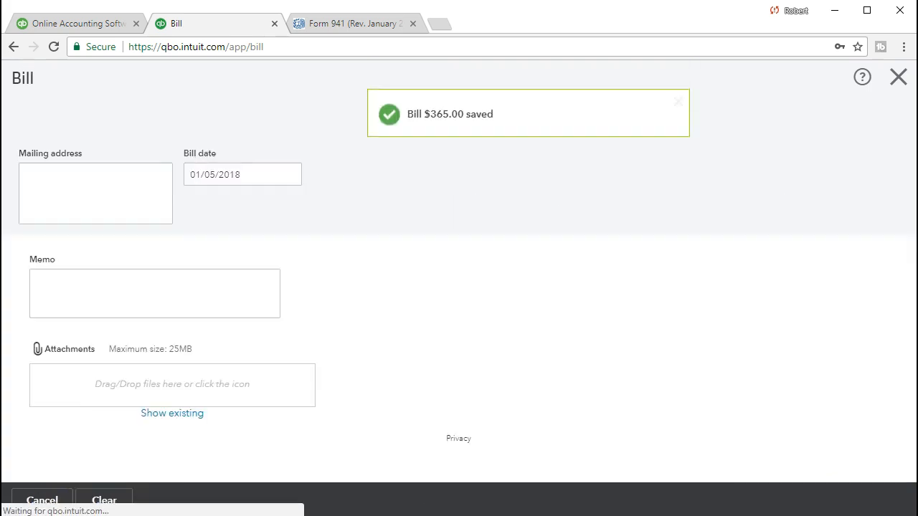
- Add Spectrum as a new vendor for the blank bill, saving it with only the name
{"action": "left_click", "coordinate": [50, 131]}
{"action": "left_click", "coordinate": [70, 232]}
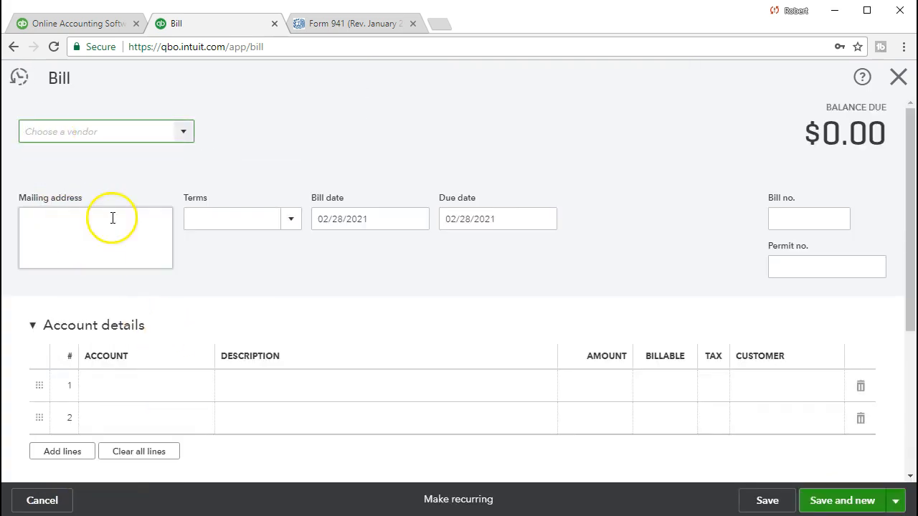
{"action": "left_click", "coordinate": [183, 135]}
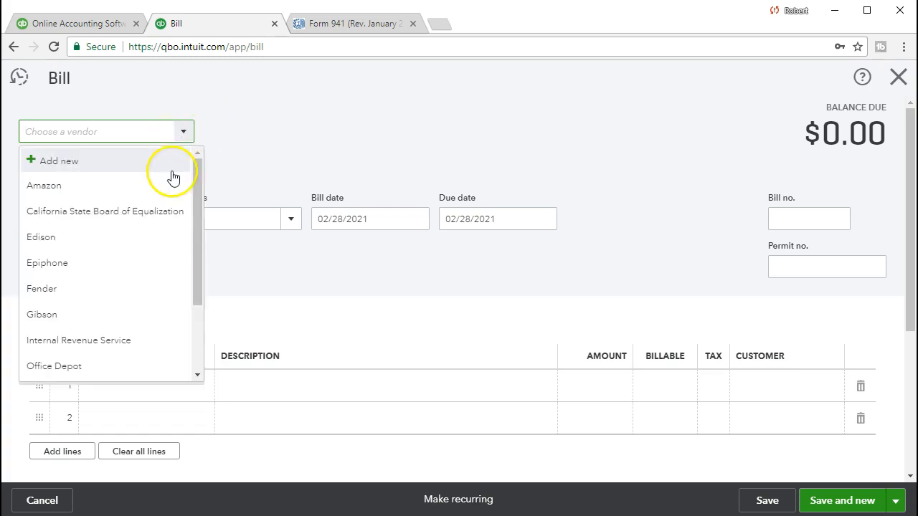
{"action": "scroll", "coordinate": [137, 286], "scroll_direction": "down", "scroll_amount": 2}
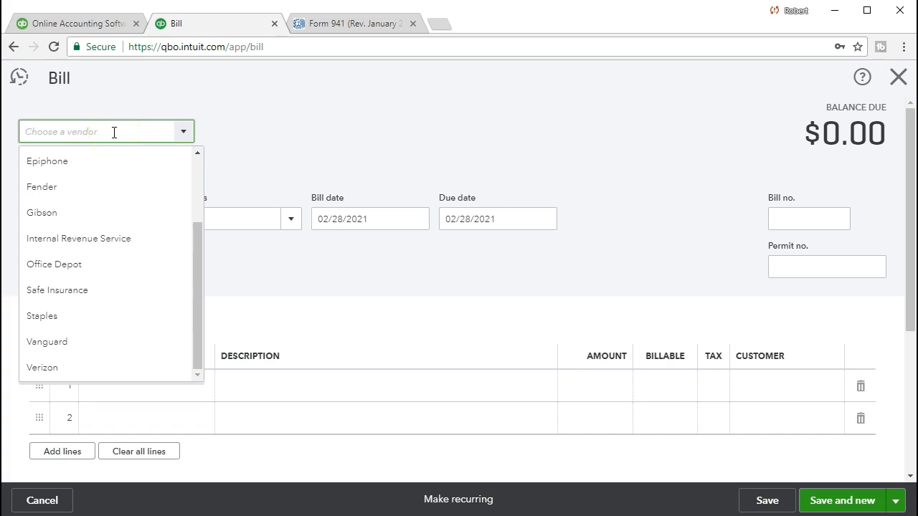
{"action": "type", "text": "Sp"}
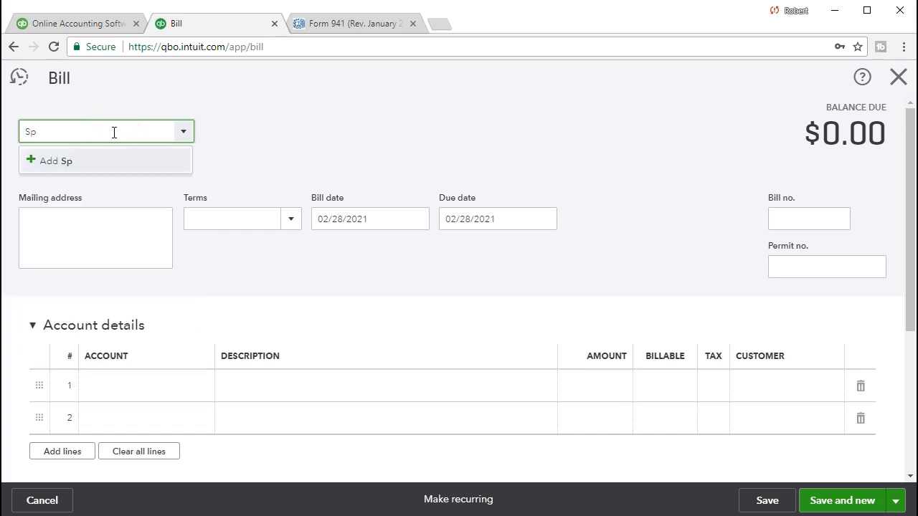
{"action": "type", "text": "ectrum"}
{"action": "key", "text": "Return"}
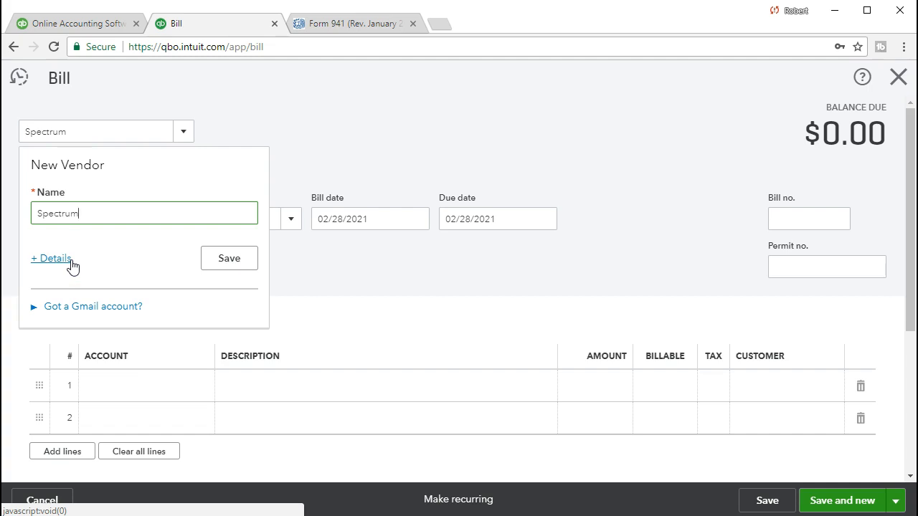
{"action": "left_click", "coordinate": [220, 266]}
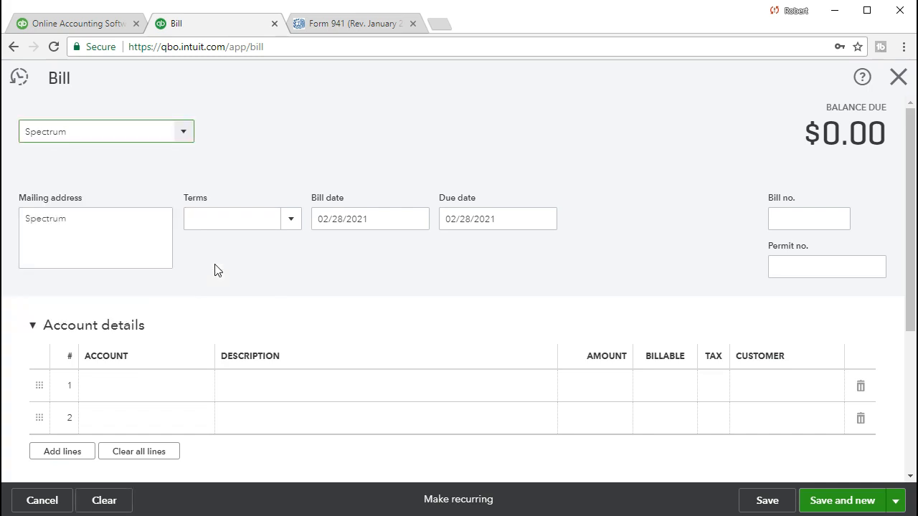
- Set the Spectrum bill's terms to Net 30, keeping the bill date and leaving the bill and permit numbers blank
{"action": "key", "text": "Tab"}
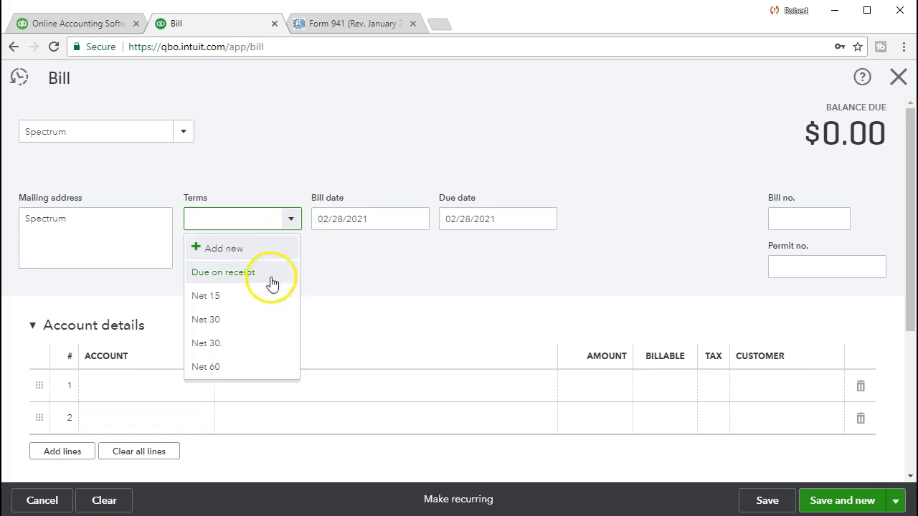
{"action": "left_click", "coordinate": [229, 319]}
{"action": "key", "text": "Tab"}
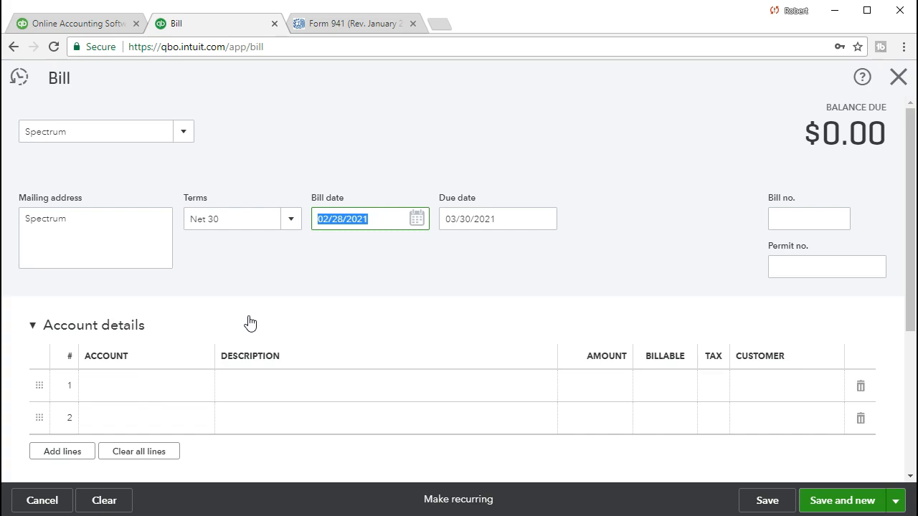
{"action": "key", "text": "Tab"}
{"action": "key", "text": "Tab"}
{"action": "key", "text": "Tab"}
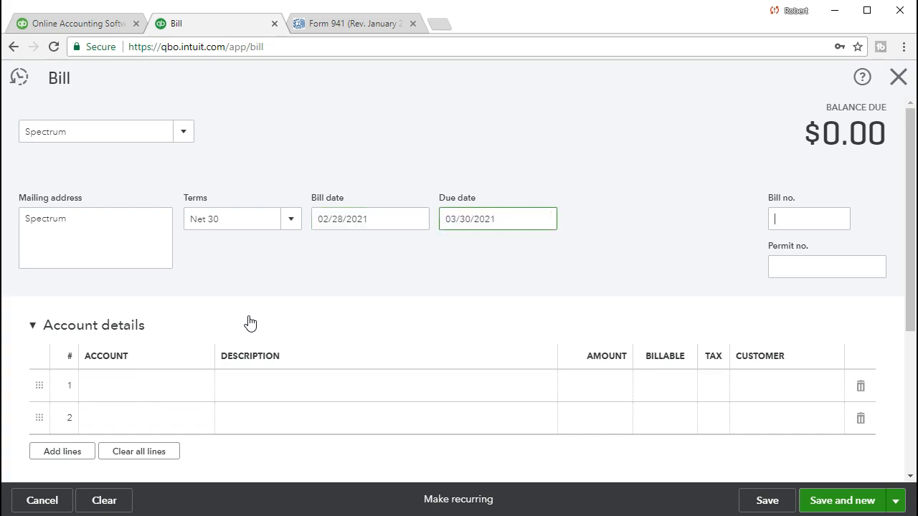
{"action": "key", "text": "Tab"}
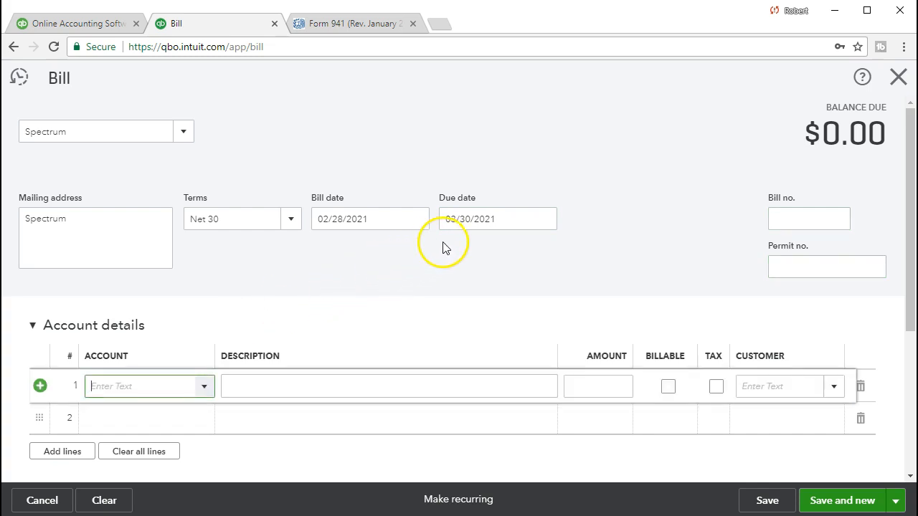
{"action": "left_click", "coordinate": [293, 228]}
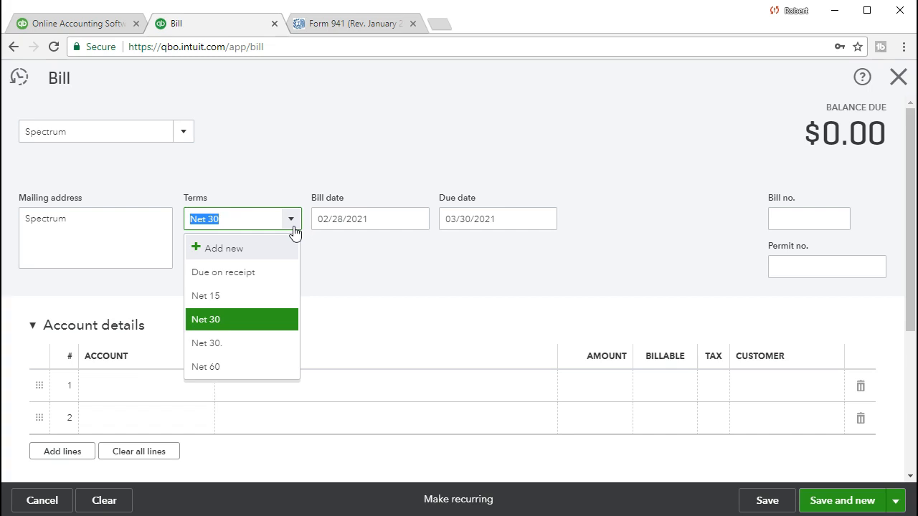
{"action": "left_click", "coordinate": [294, 231]}
{"action": "left_click", "coordinate": [275, 291]}
{"action": "left_click", "coordinate": [279, 273]}
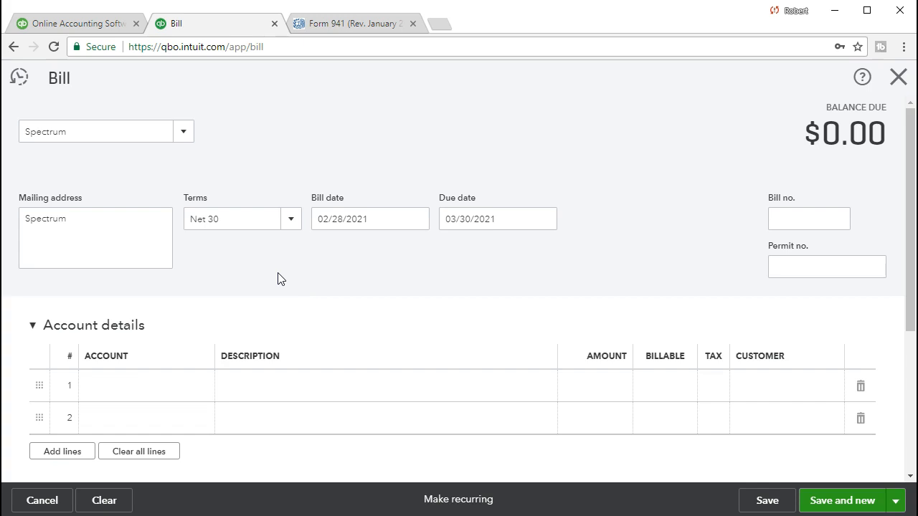
{"action": "left_click", "coordinate": [254, 308]}
- Start adding a new account named Internet Expense from the first line of the bill's account details
{"action": "left_click", "coordinate": [116, 388]}
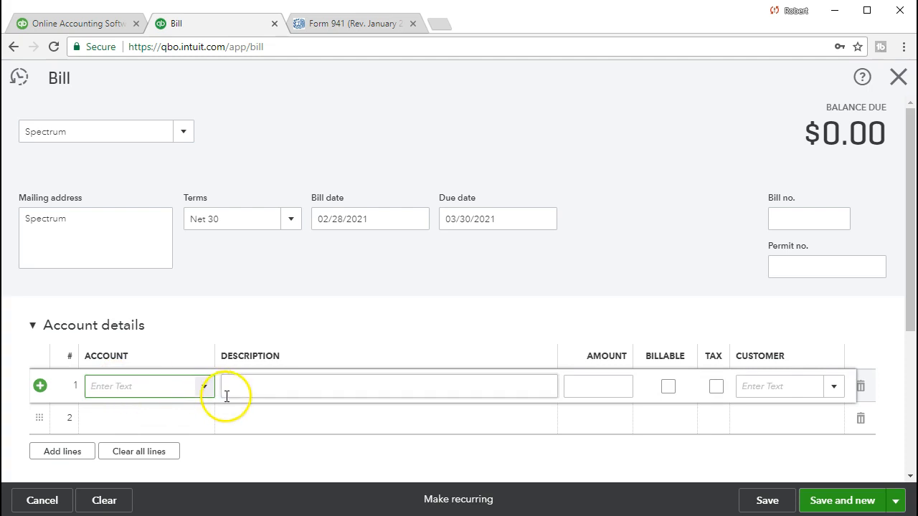
{"action": "left_click", "coordinate": [205, 387]}
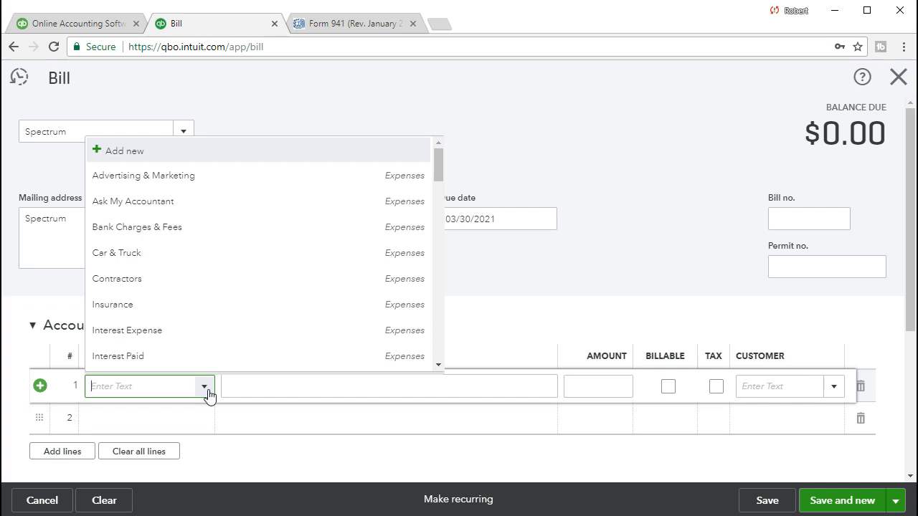
{"action": "type", "text": "Intern"}
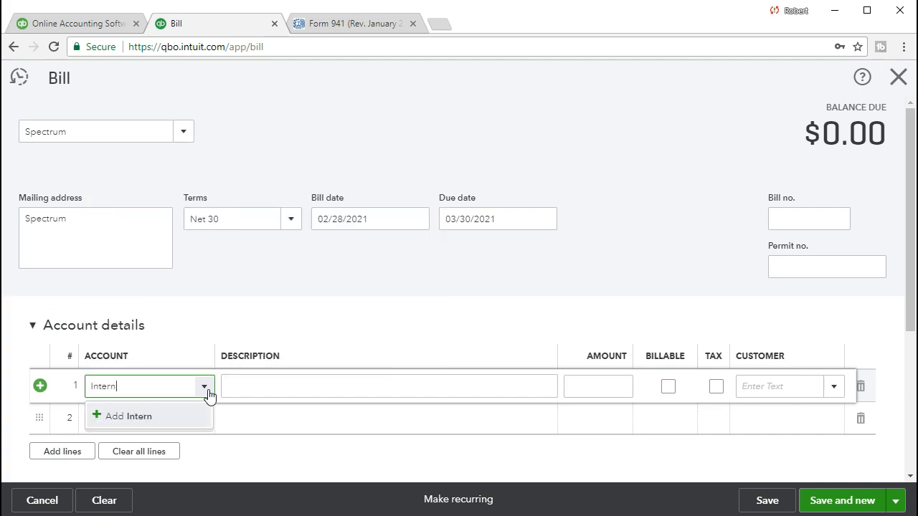
{"action": "key", "text": "BackSpace"}
{"action": "type", "text": "net Expense"}
{"action": "left_click", "coordinate": [106, 404]}
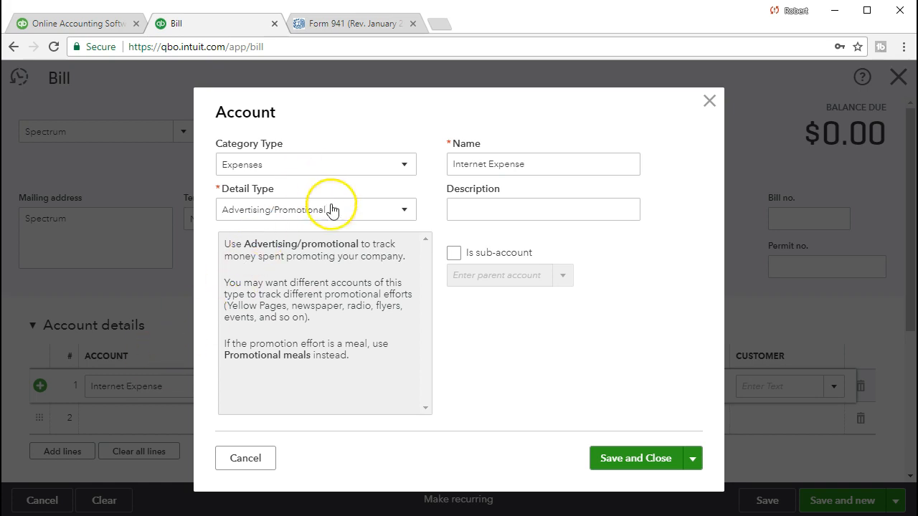
- Set the Internet Expense account's detail type to Utilities, and save the account for use on the bill line
{"action": "left_click", "coordinate": [352, 215]}
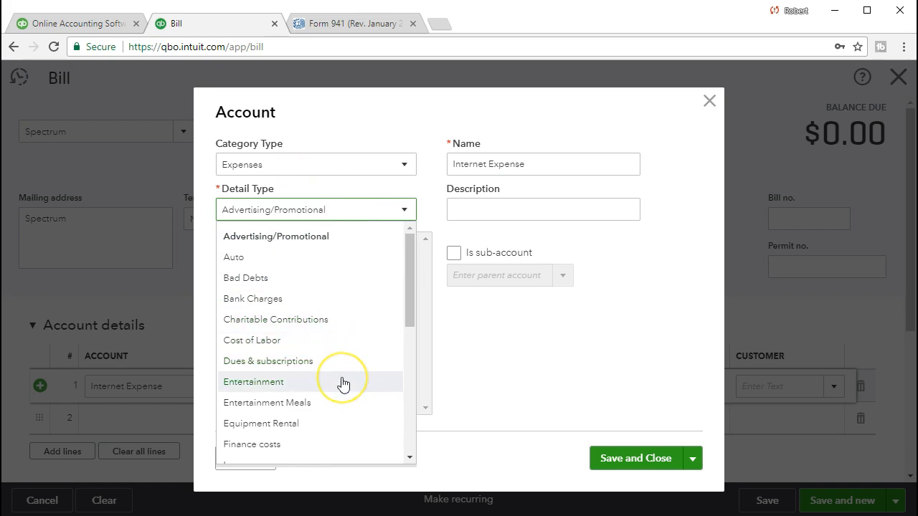
{"action": "scroll", "coordinate": [342, 383], "scroll_direction": "down", "scroll_amount": 1}
{"action": "scroll", "coordinate": [342, 385], "scroll_direction": "down", "scroll_amount": 1}
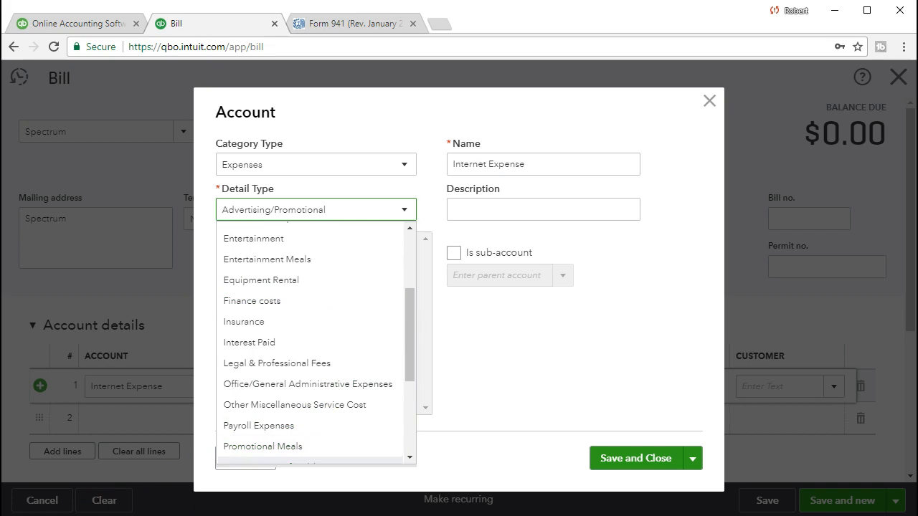
{"action": "scroll", "coordinate": [323, 415], "scroll_direction": "down", "scroll_amount": 3}
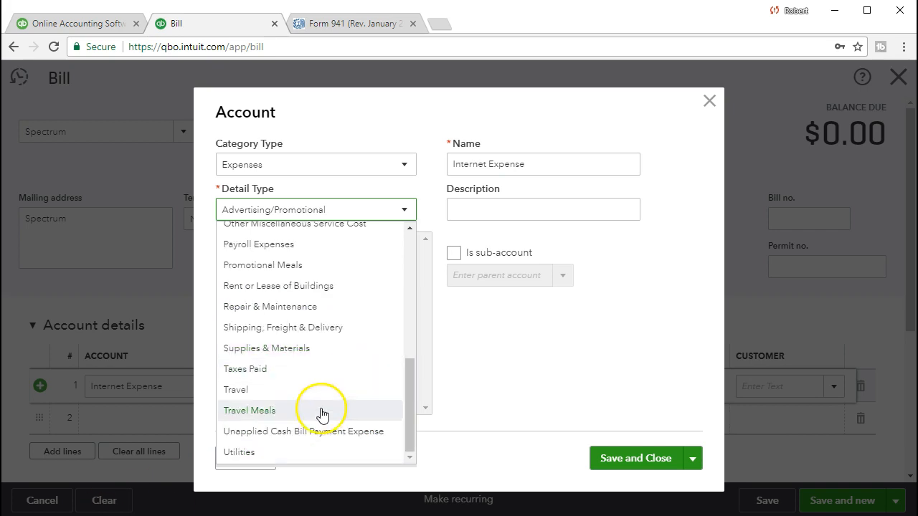
{"action": "left_click", "coordinate": [285, 452]}
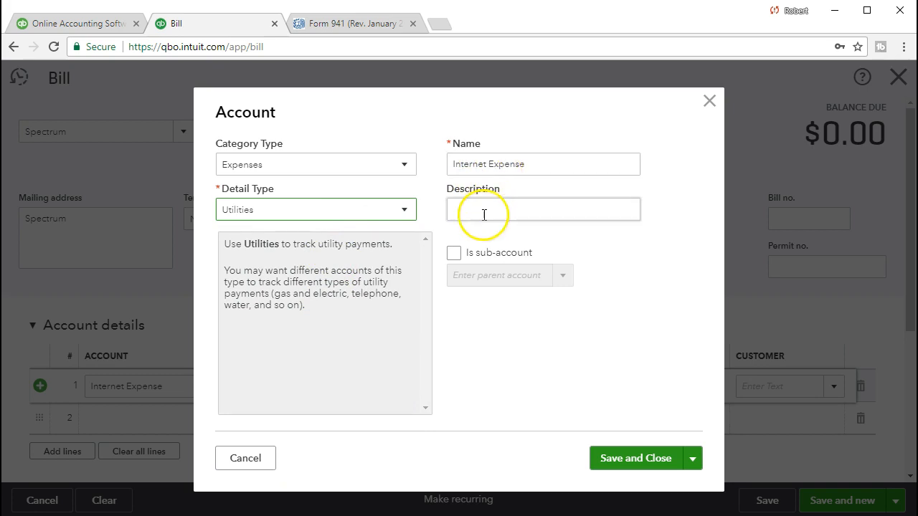
{"action": "left_click", "coordinate": [454, 251]}
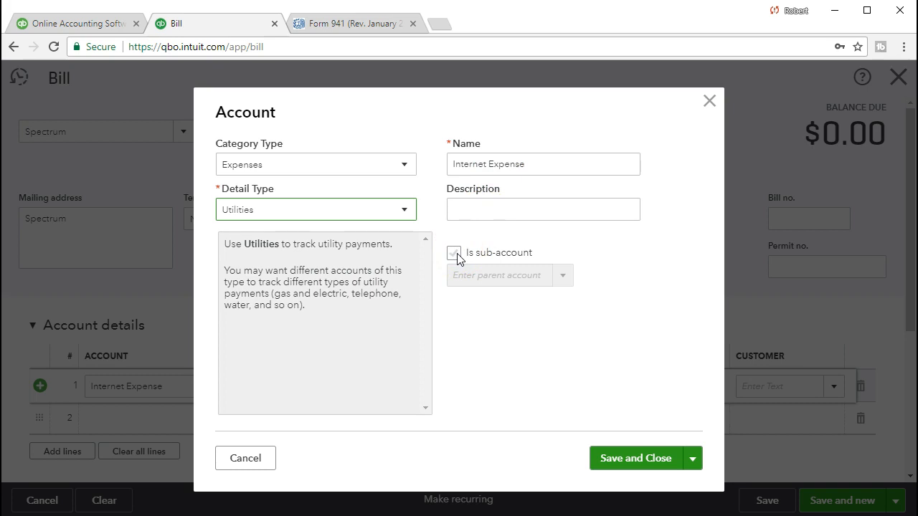
{"action": "left_click", "coordinate": [606, 459]}
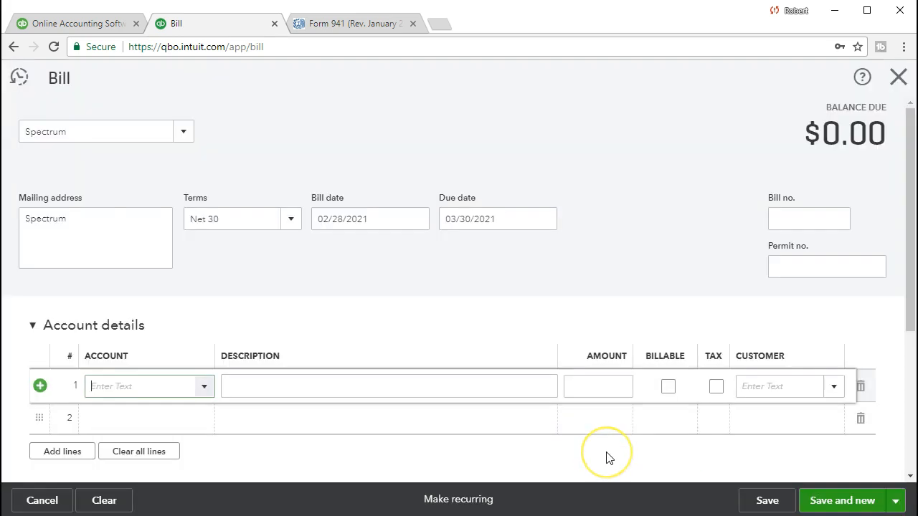
{"action": "key", "text": "Tab"}
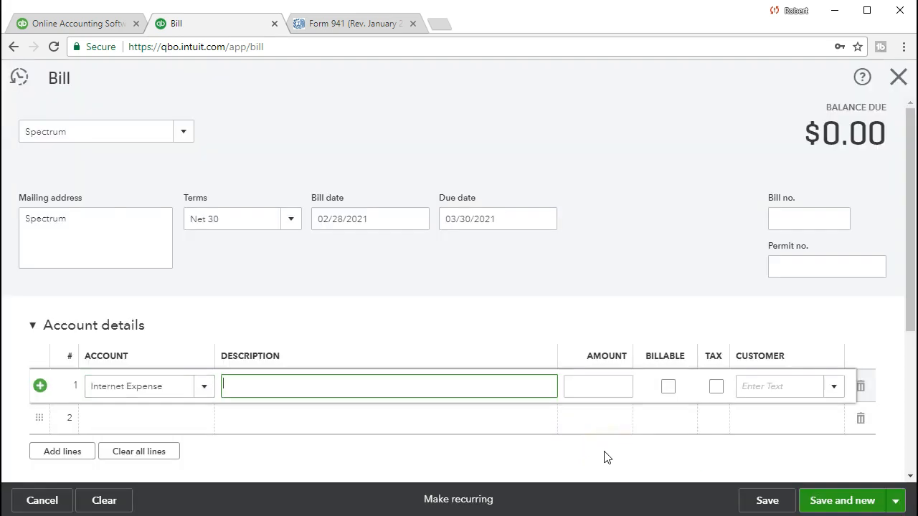
- Enter 180 as the amount of the Internet Expense line, and save the Spectrum bill with a new blank bill opened
{"action": "key", "text": "Tab"}
{"action": "left_click", "coordinate": [602, 449]}
{"action": "type", "text": "180"}
{"action": "left_click", "coordinate": [601, 449]}
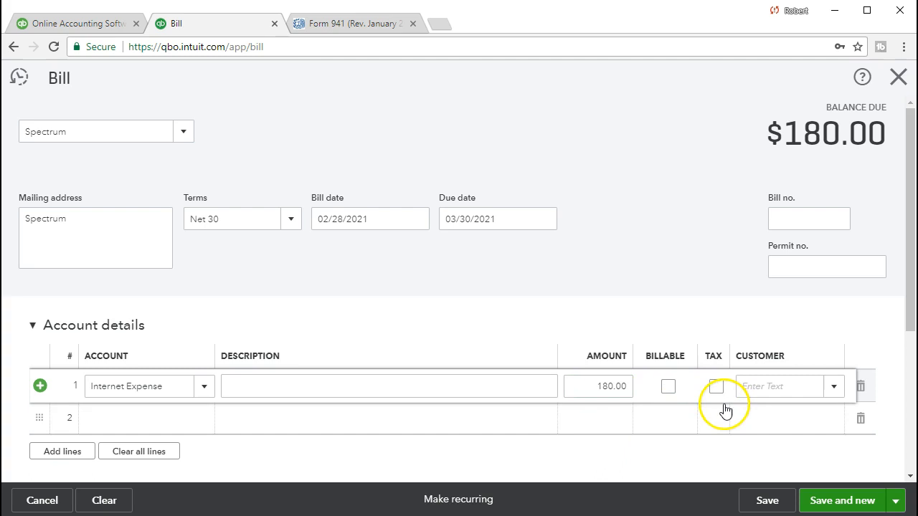
{"action": "left_click", "coordinate": [331, 421]}
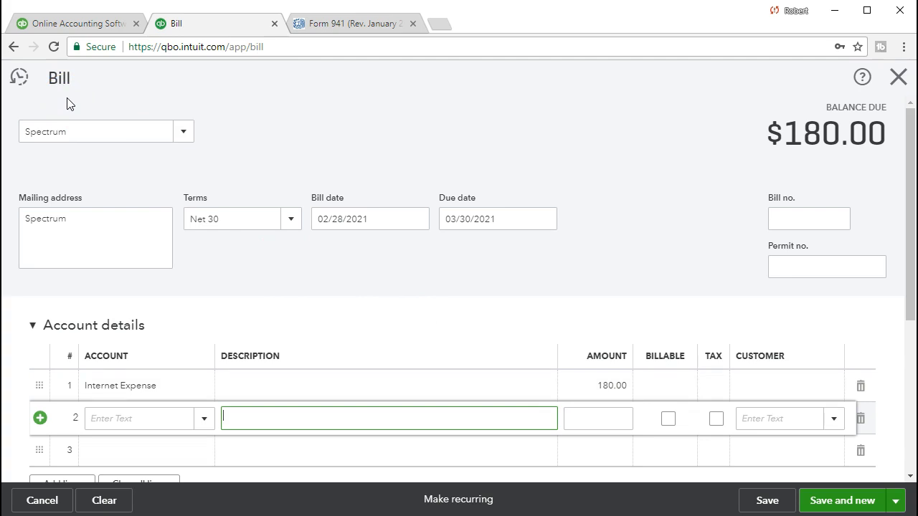
{"action": "left_click", "coordinate": [62, 175]}
{"action": "left_click", "coordinate": [419, 392]}
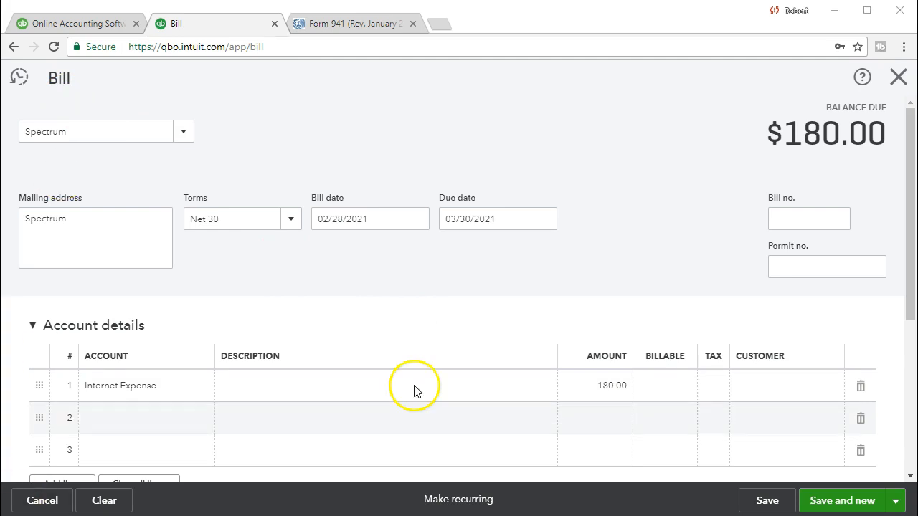
{"action": "left_click", "coordinate": [814, 503]}
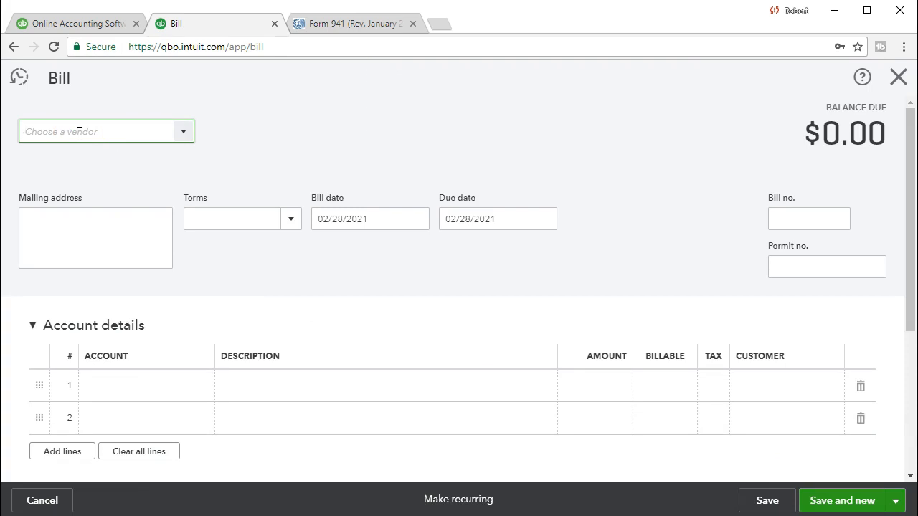
- Choose Edison as the vendor of the new bill
{"action": "left_click", "coordinate": [184, 132]}
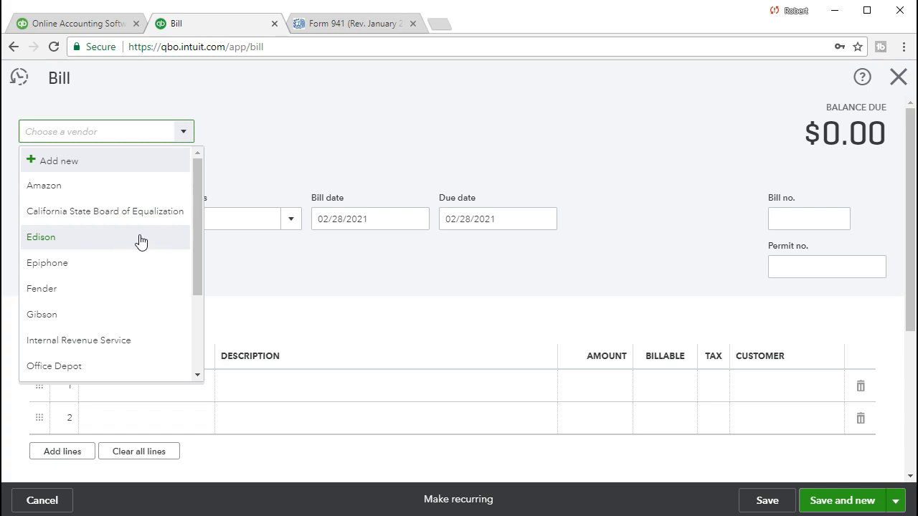
{"action": "type", "text": "Ed"}
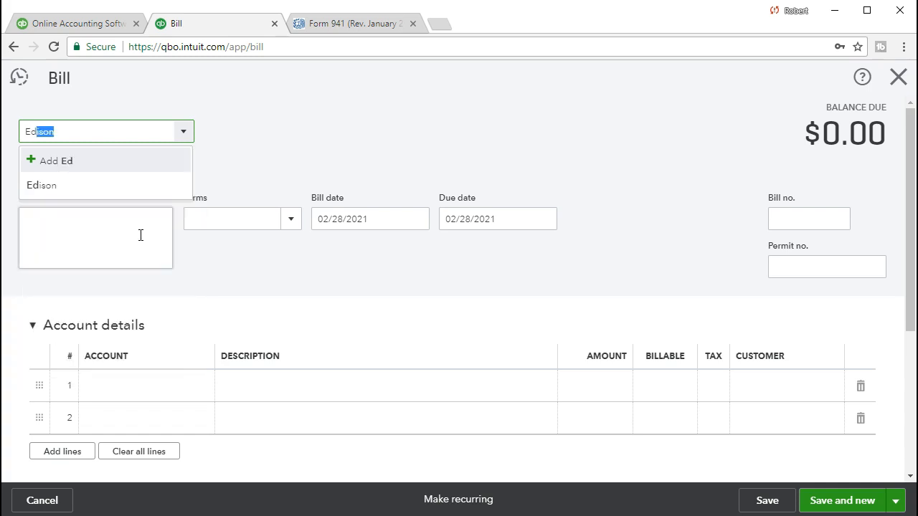
{"action": "left_click", "coordinate": [141, 235]}
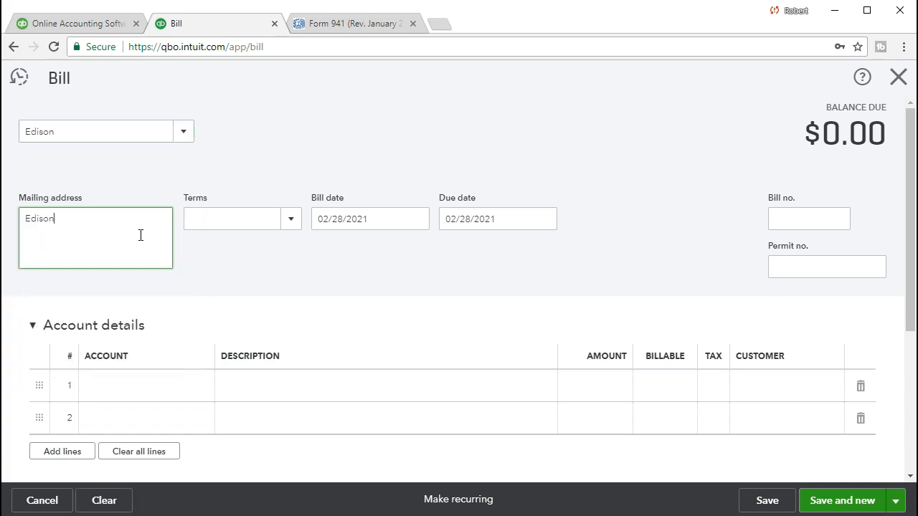
{"action": "left_click", "coordinate": [239, 216]}
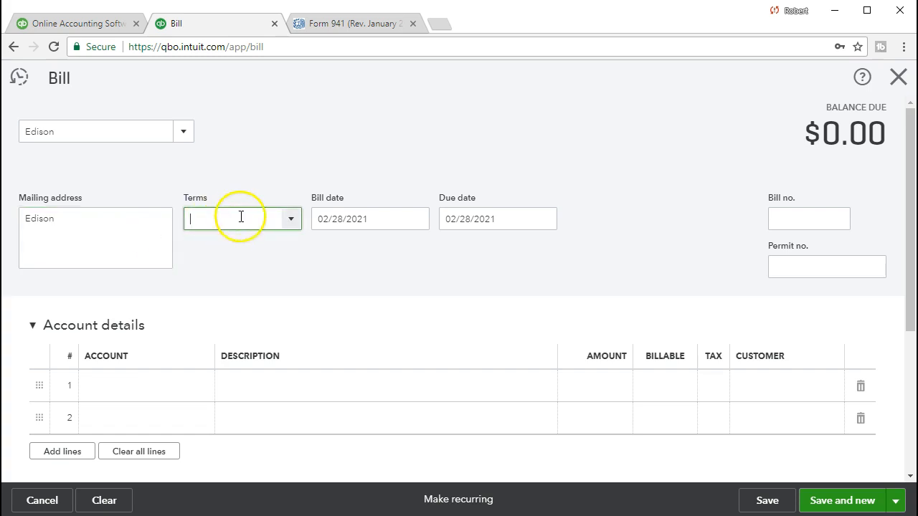
- Set the Edison bill's terms to Net 30 and go to the first line of its account details
{"action": "left_click", "coordinate": [299, 221]}
{"action": "left_click", "coordinate": [248, 320]}
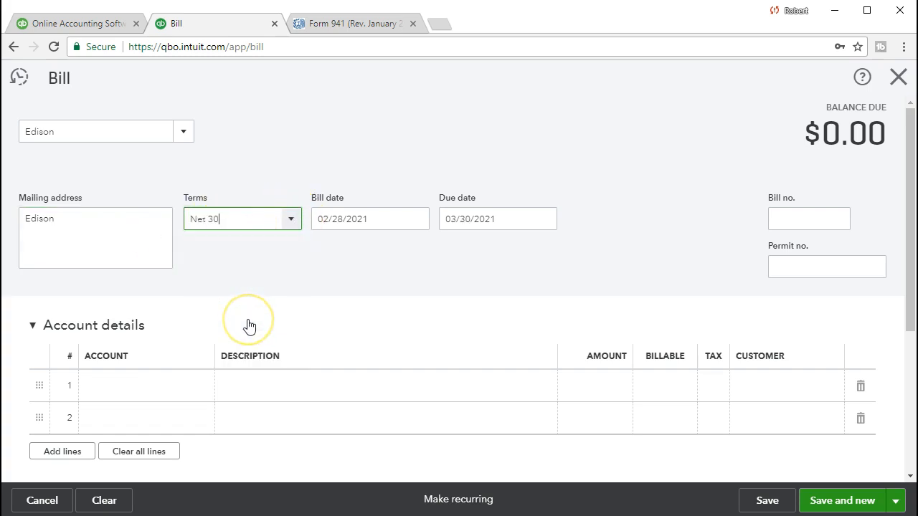
{"action": "key", "text": "Tab"}
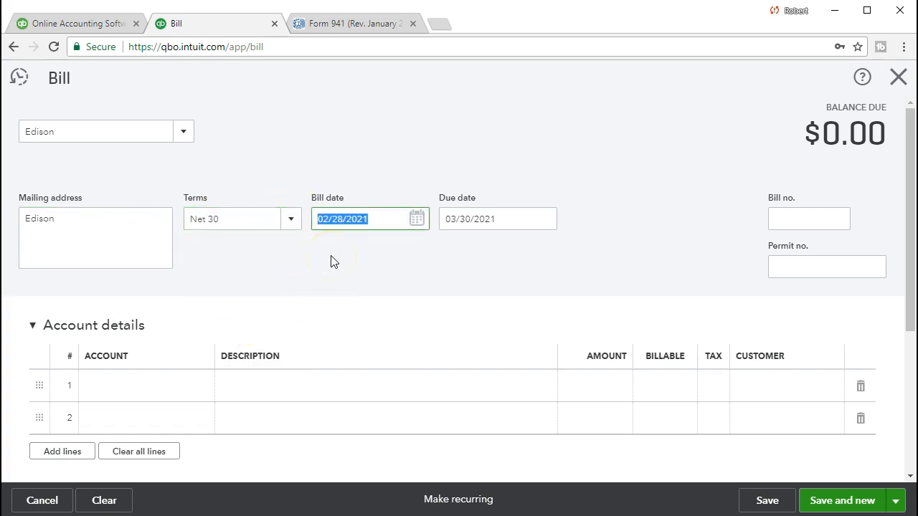
{"action": "key", "text": "Tab"}
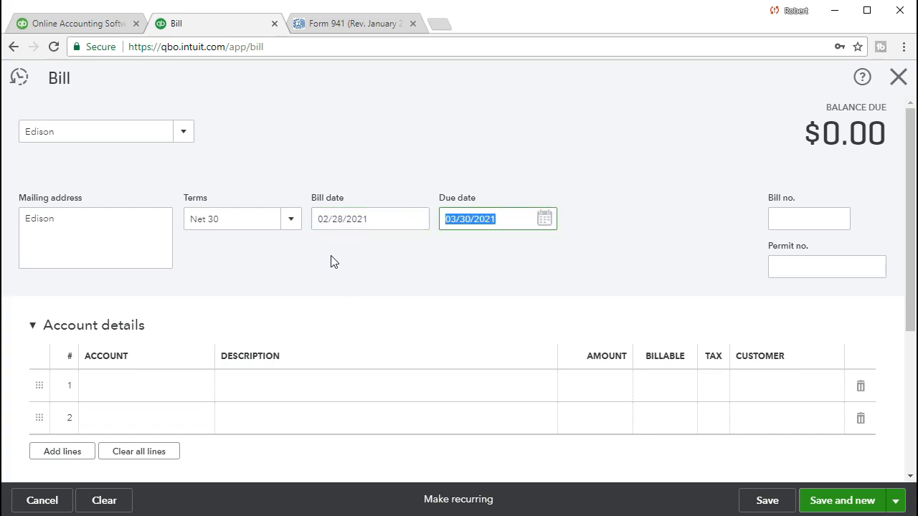
{"action": "key", "text": "Tab"}
{"action": "key", "text": "Tab"}
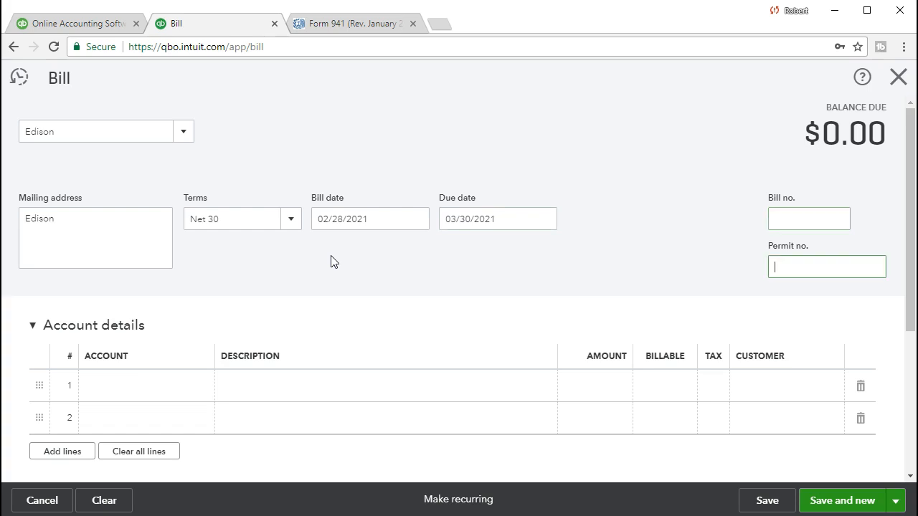
{"action": "key", "text": "Tab"}
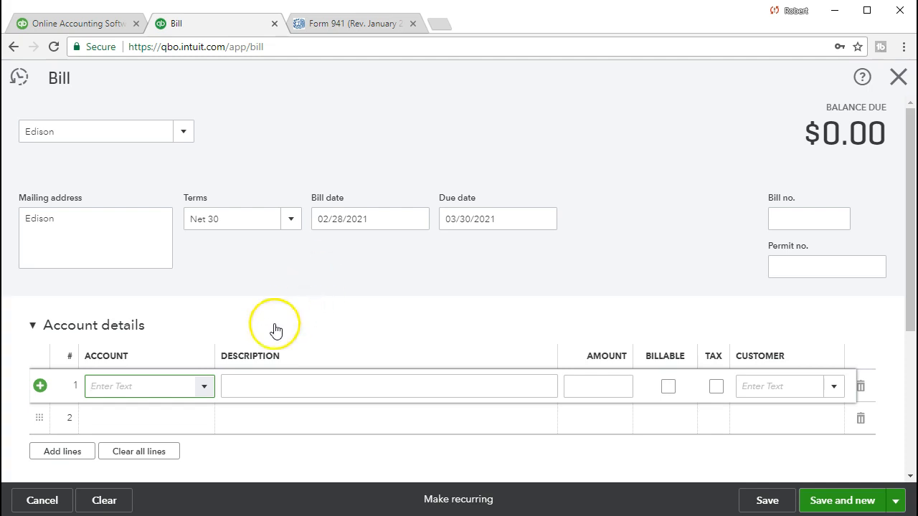
- Choose the Utilities expense account for the first line of the Edison bill
{"action": "left_click", "coordinate": [205, 387]}
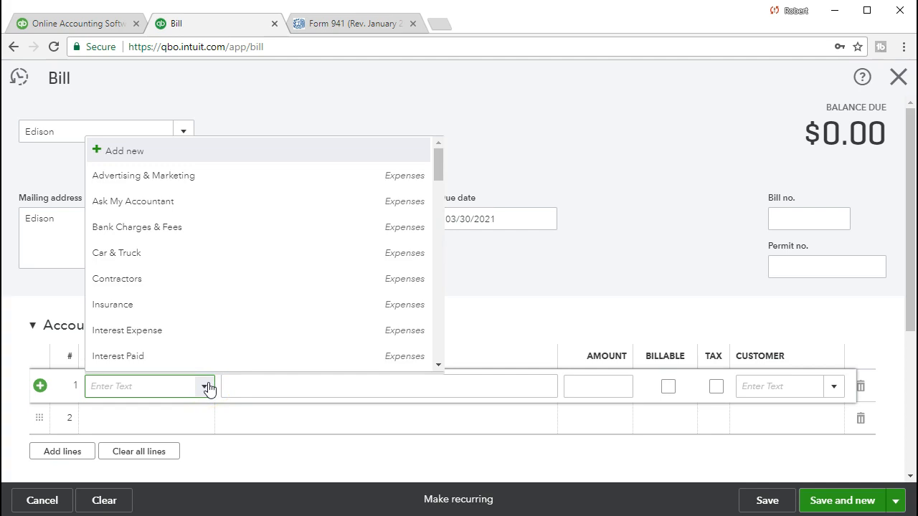
{"action": "type", "text": "U"}
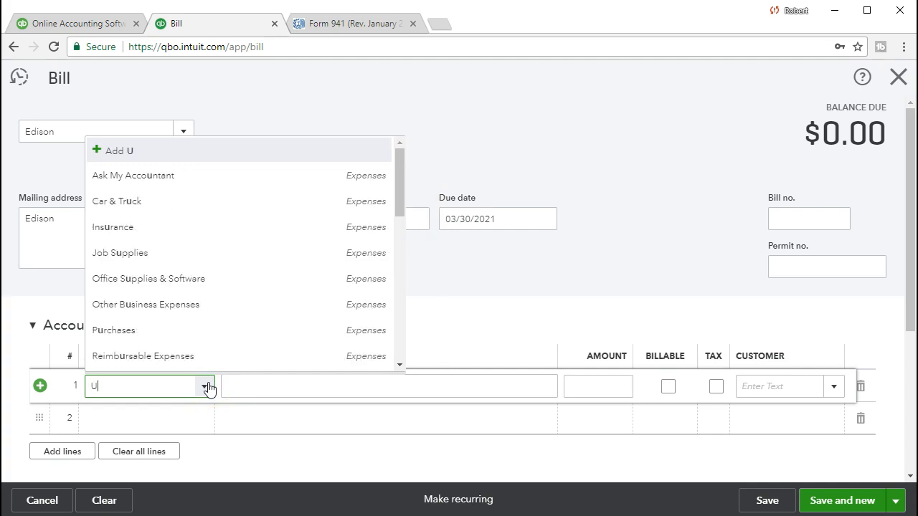
{"action": "type", "text": "n"}
{"action": "key", "text": "BackSpace"}
{"action": "type", "text": "tilities"}
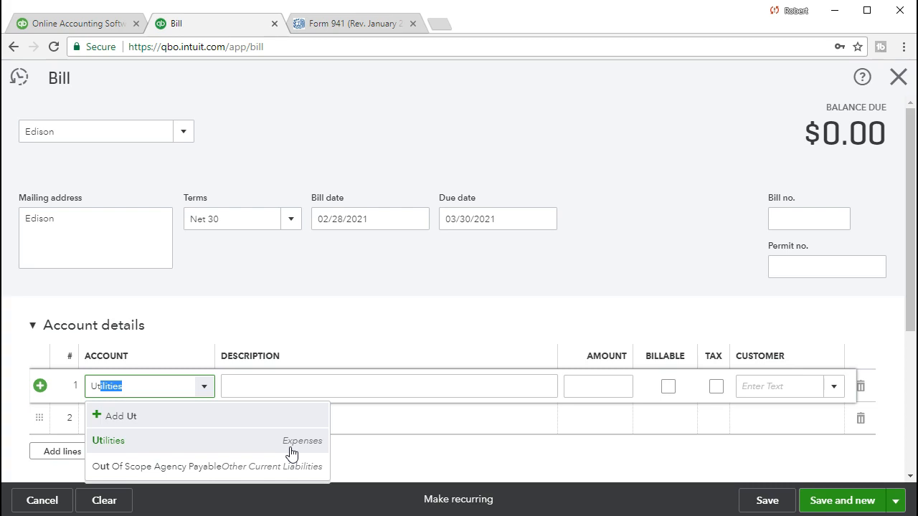
{"action": "left_click", "coordinate": [291, 441]}
{"action": "key", "text": "Tab"}
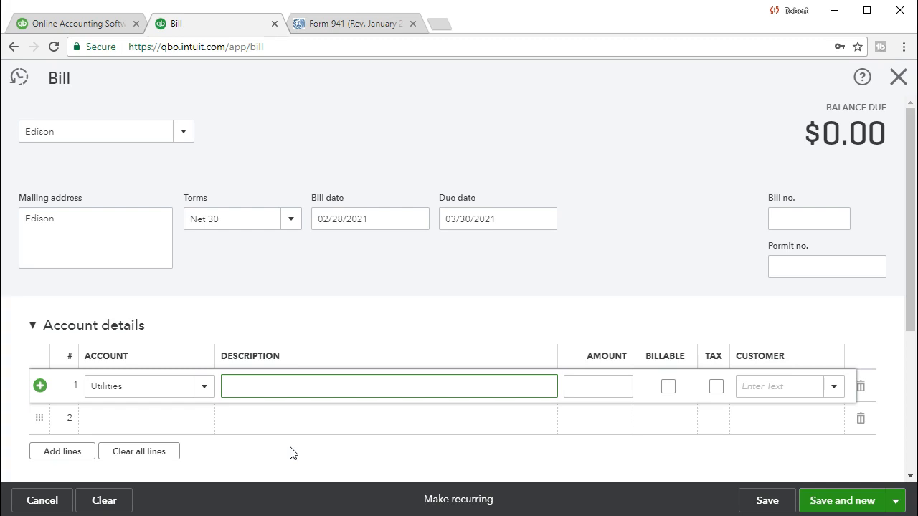
- Enter 648 as the amount of the Utilities line, and save the Edison bill with a new blank bill opened
{"action": "key", "text": "Tab"}
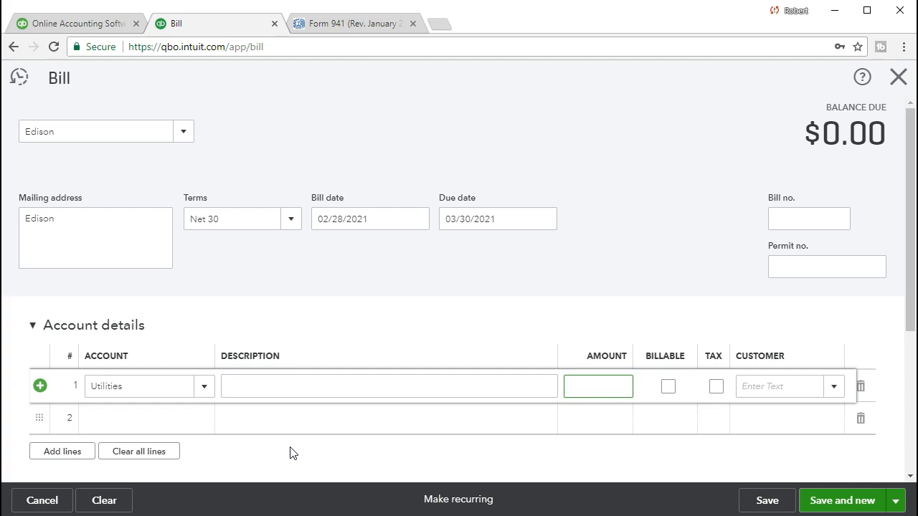
{"action": "type", "text": "648"}
{"action": "key", "text": "Tab"}
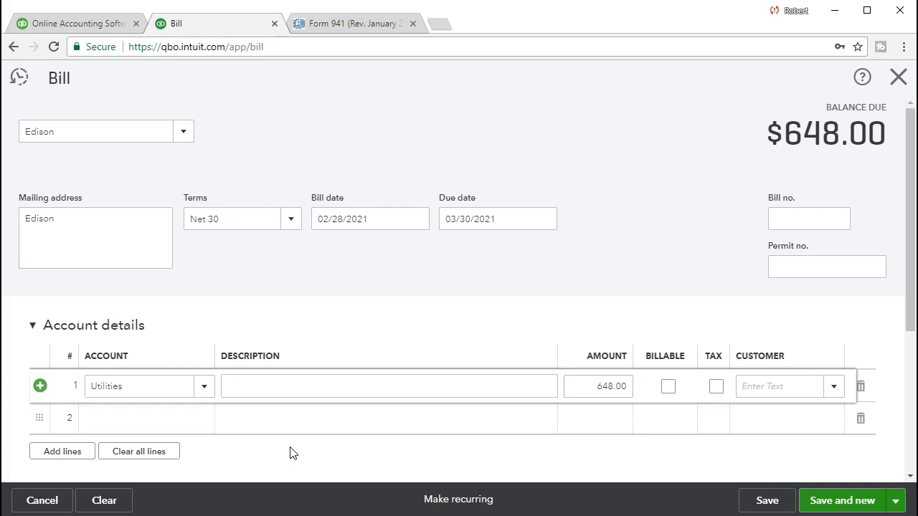
{"action": "left_click", "coordinate": [287, 418]}
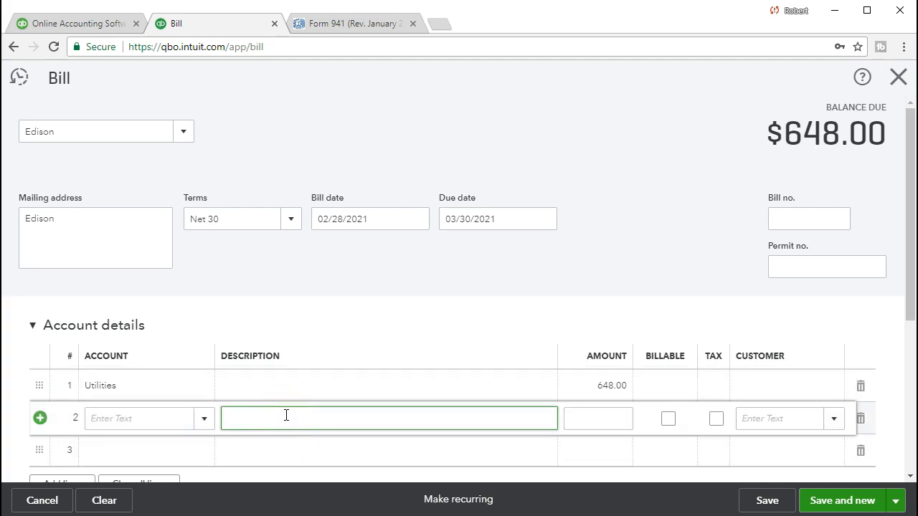
{"action": "left_click", "coordinate": [153, 394]}
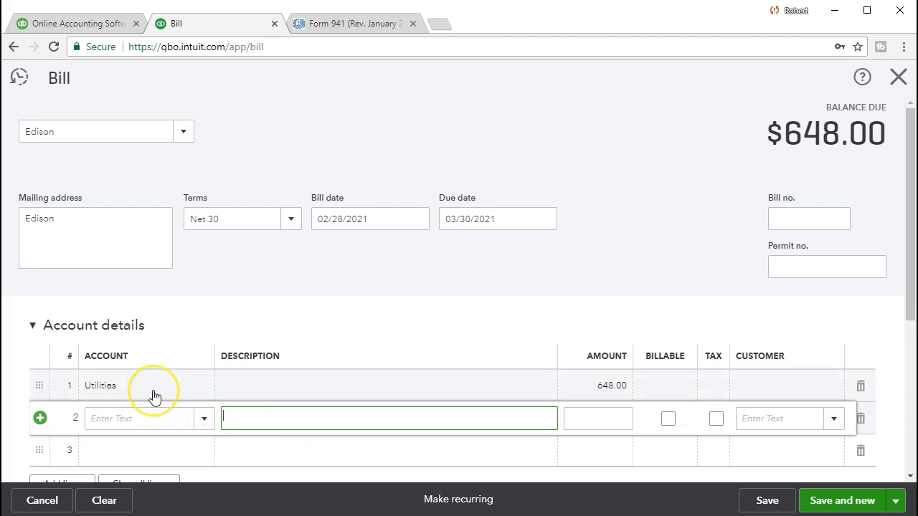
{"action": "left_click", "coordinate": [141, 403]}
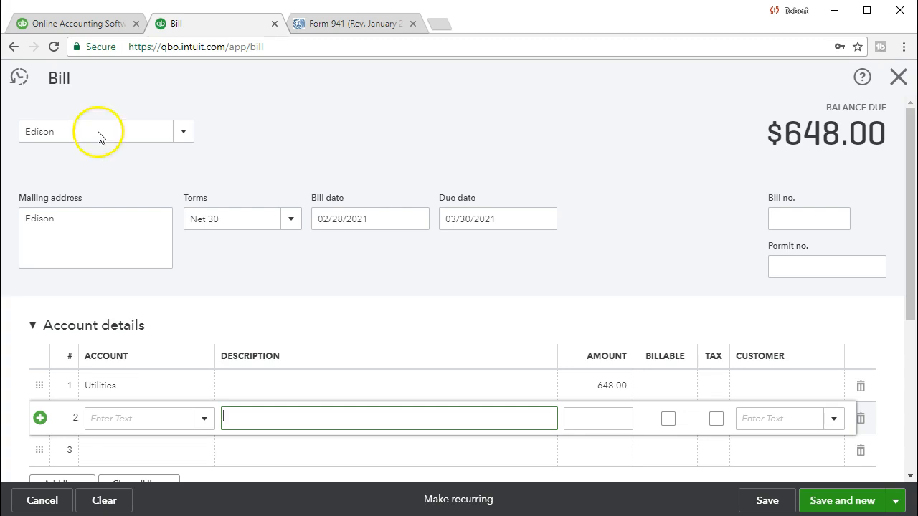
{"action": "left_click", "coordinate": [823, 502]}
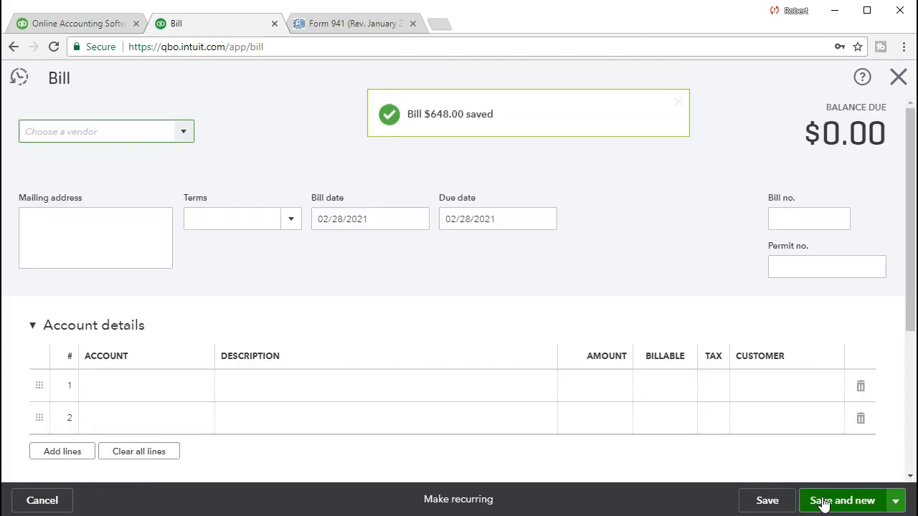
- Close the blank bill and open the Balance Sheet report
{"action": "left_click", "coordinate": [898, 78]}
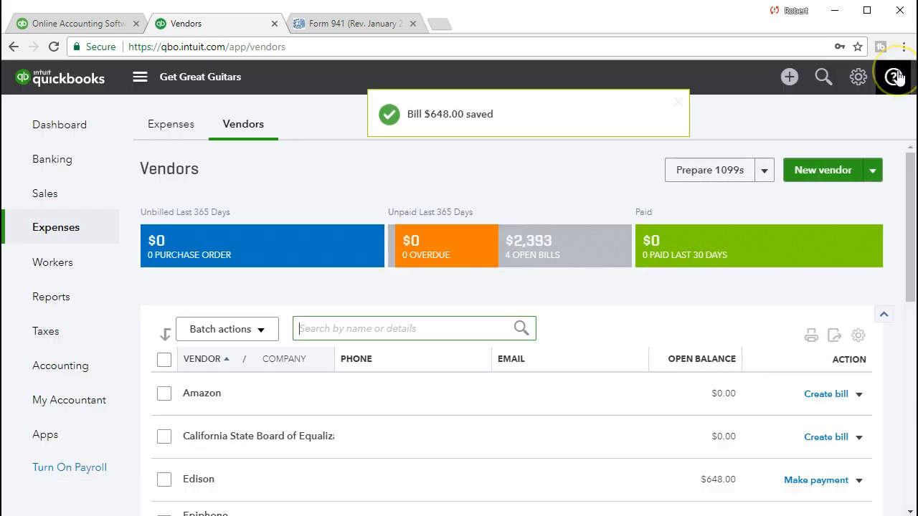
{"action": "left_click", "coordinate": [89, 308]}
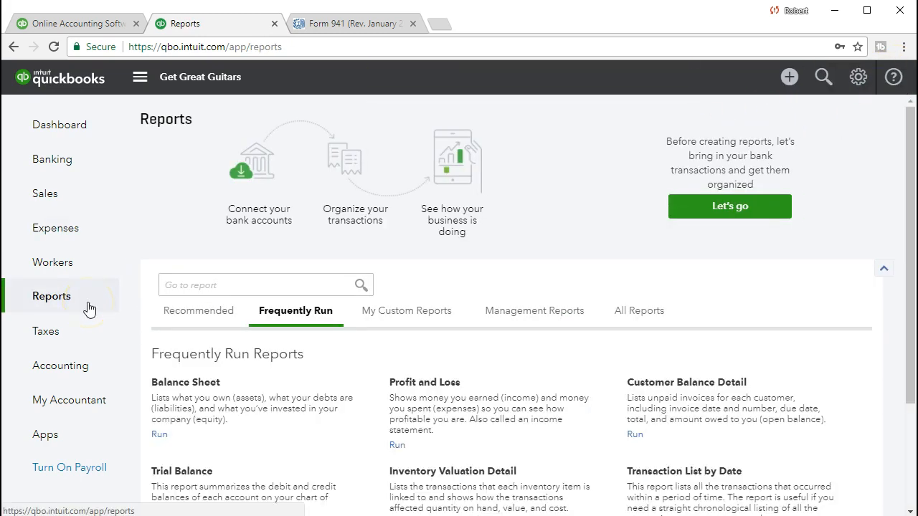
{"action": "left_click", "coordinate": [161, 386]}
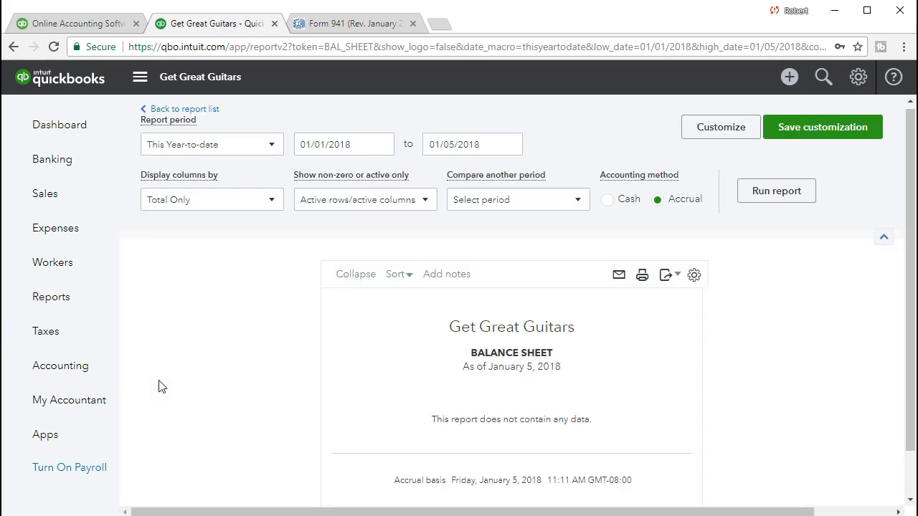
- Set the balance sheet's period to 02/01/2021 through 02/28/2021 and run the report
{"action": "left_click", "coordinate": [370, 144]}
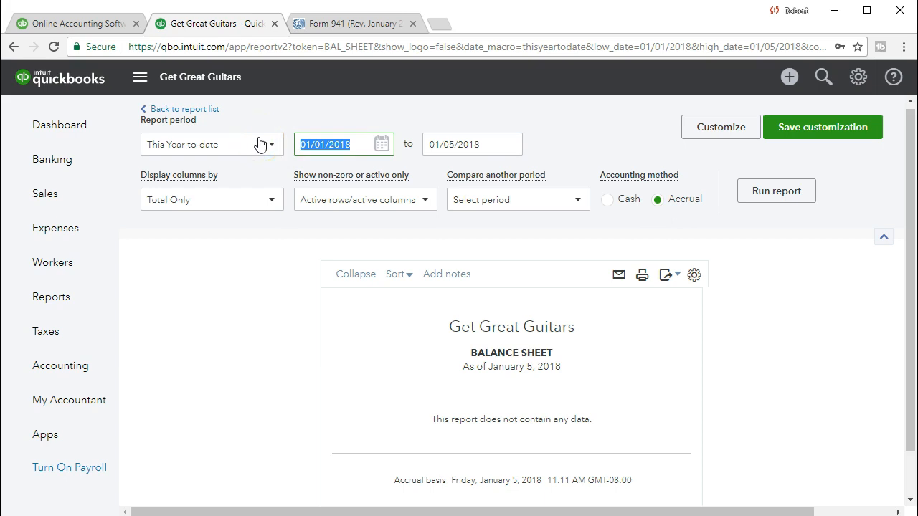
{"action": "type", "text": "020121"}
{"action": "key", "text": "Tab"}
{"action": "type", "text": "022821"}
{"action": "key", "text": "Tab"}
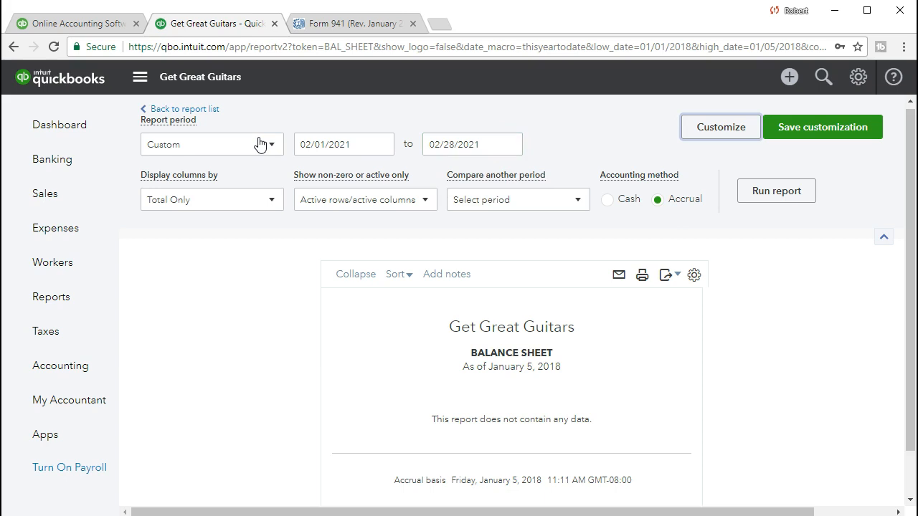
{"action": "left_click", "coordinate": [305, 169]}
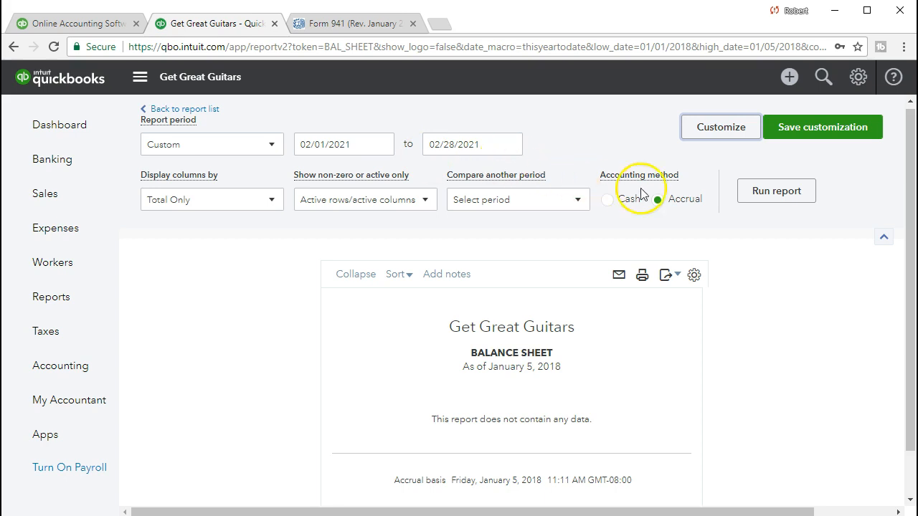
{"action": "left_click", "coordinate": [756, 207]}
- Review the balance sheet down to the liabilities and open the transactions behind the Accounts Payable (A/P) balance
{"action": "scroll", "coordinate": [754, 205], "scroll_direction": "down", "scroll_amount": 2}
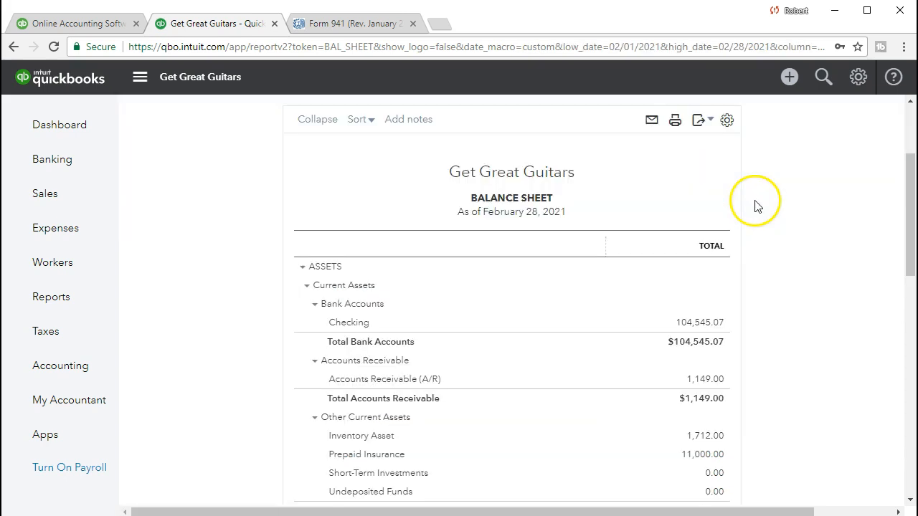
{"action": "scroll", "coordinate": [534, 314], "scroll_direction": "down", "scroll_amount": 1}
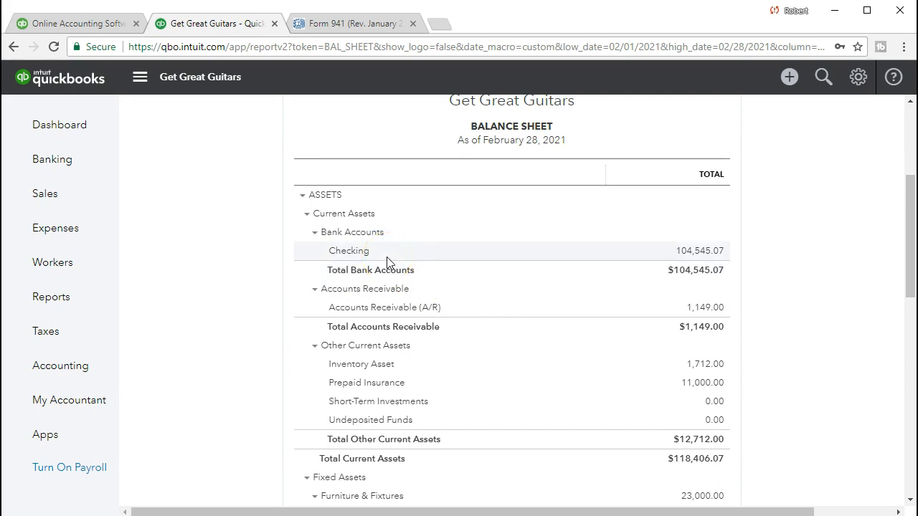
{"action": "scroll", "coordinate": [387, 256], "scroll_direction": "down", "scroll_amount": 3}
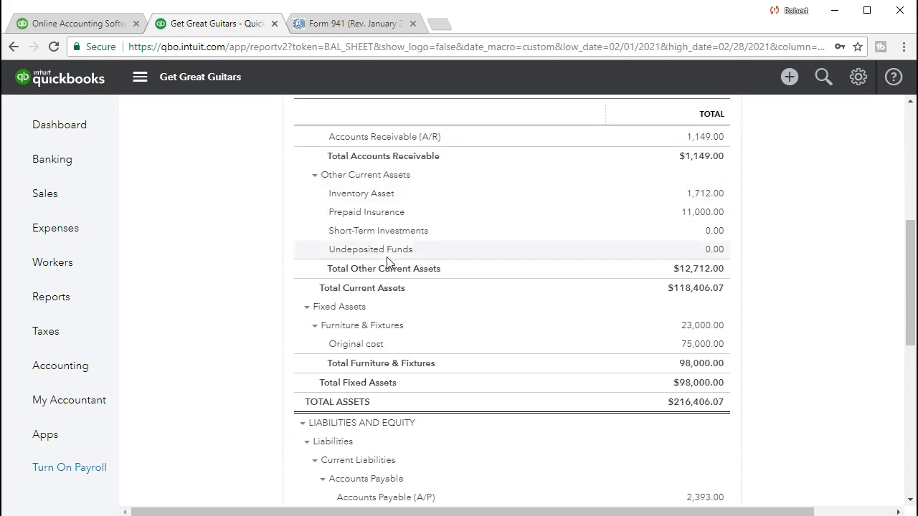
{"action": "scroll", "coordinate": [388, 258], "scroll_direction": "down", "scroll_amount": 1}
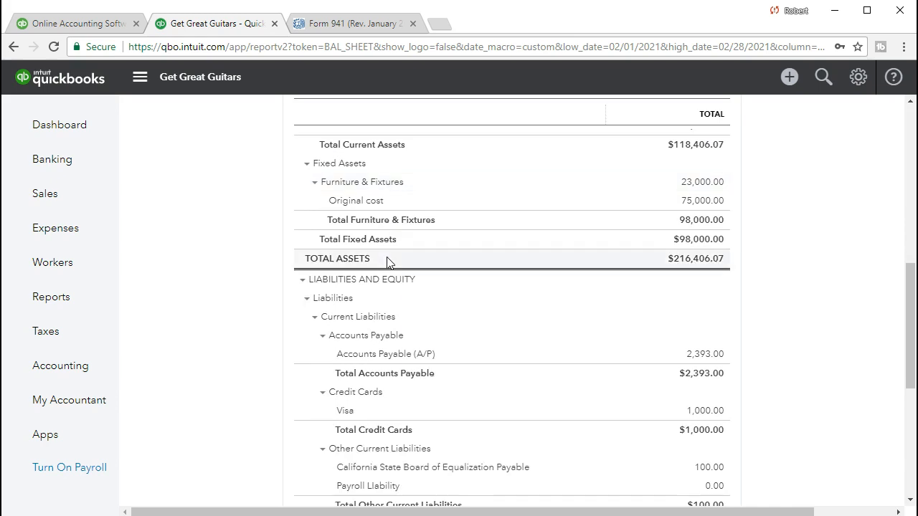
{"action": "scroll", "coordinate": [387, 262], "scroll_direction": "down", "scroll_amount": 1}
{"action": "left_click", "coordinate": [364, 284]}
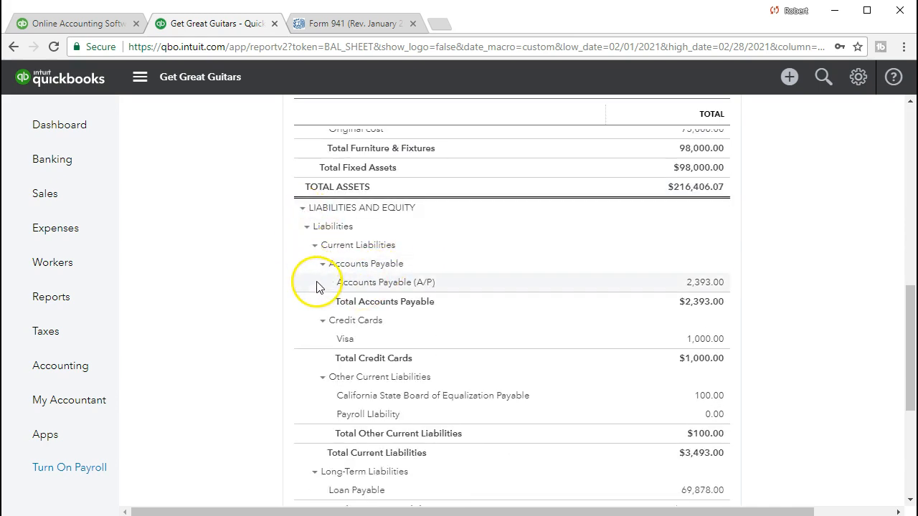
{"action": "left_click", "coordinate": [723, 285]}
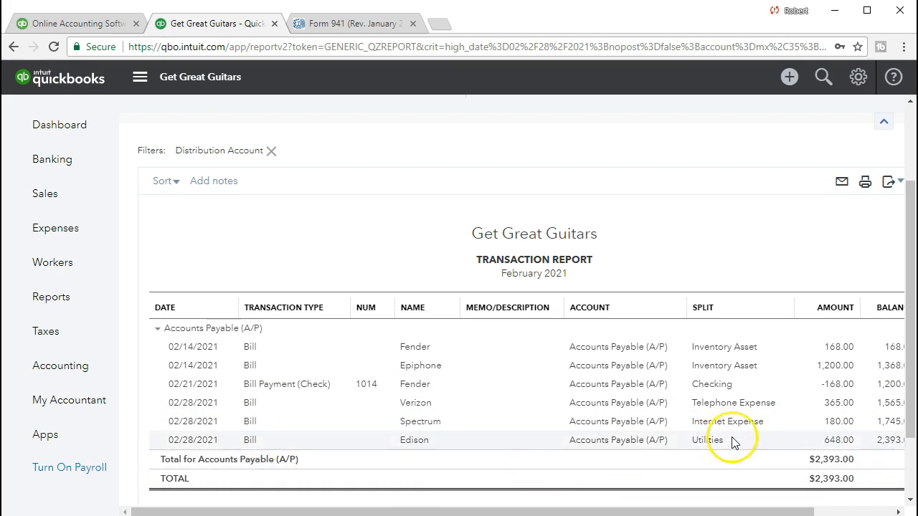
- Check the February bills in the transaction report, open the Verizon bill from it, and return to the report
{"action": "left_click", "coordinate": [800, 414]}
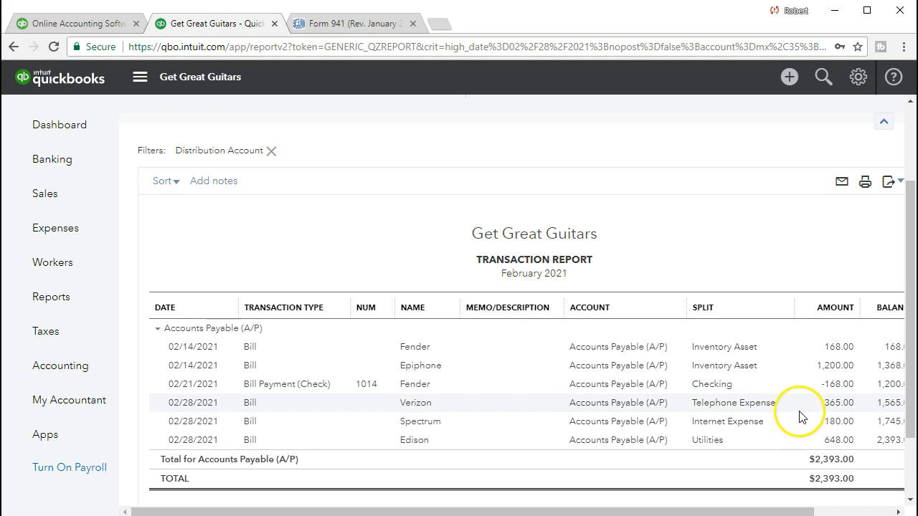
{"action": "left_click", "coordinate": [812, 432]}
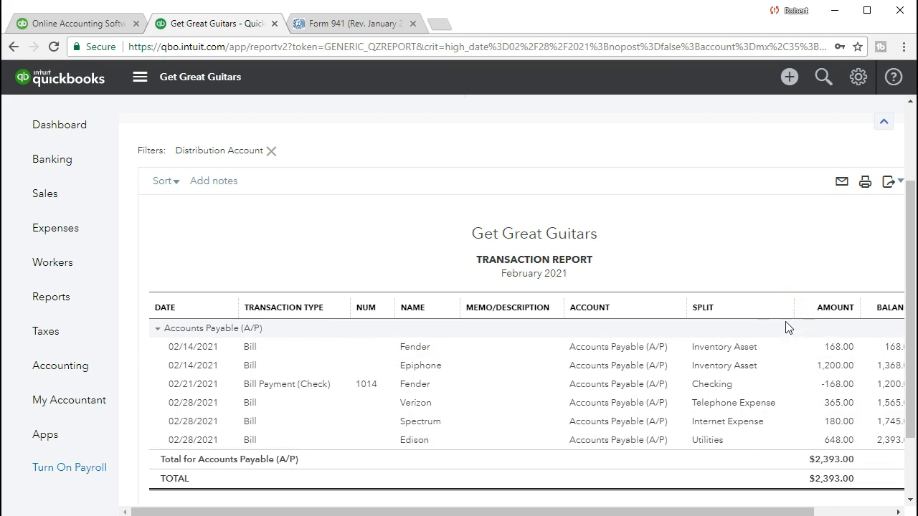
{"action": "left_click", "coordinate": [833, 403]}
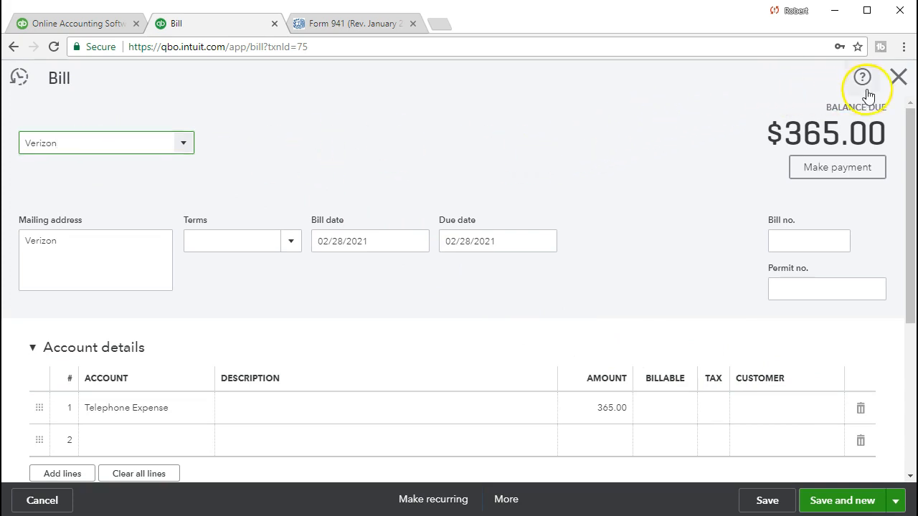
{"action": "left_click", "coordinate": [897, 80]}
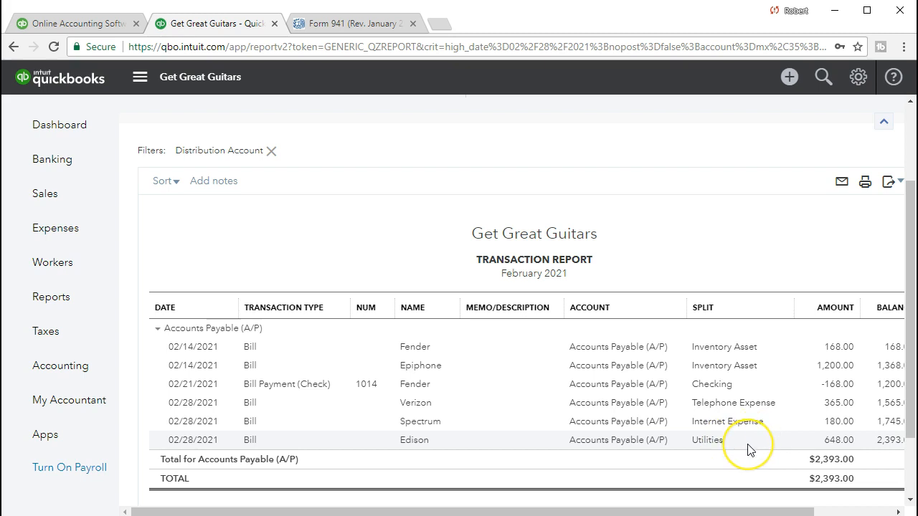
- Open the Profit and Loss report and run it for 02/01/2021 through 02/28/2021
{"action": "left_click", "coordinate": [69, 305]}
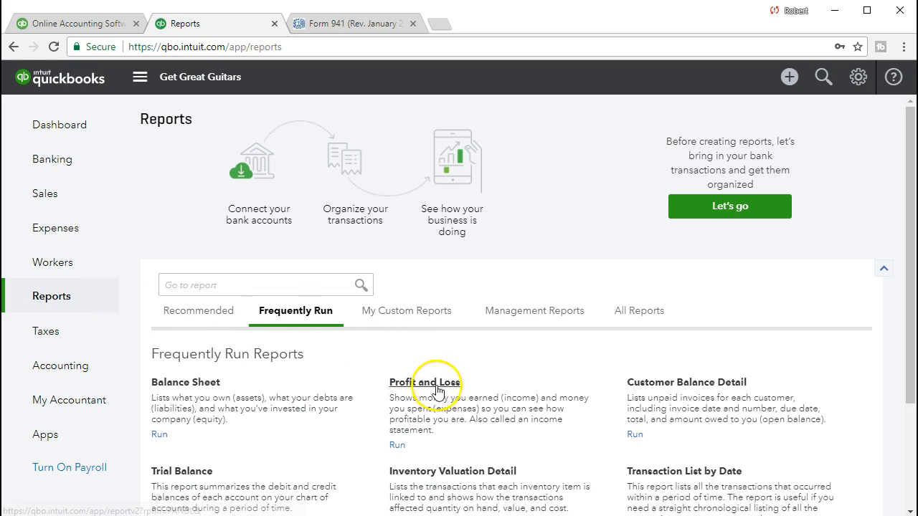
{"action": "left_click", "coordinate": [402, 381]}
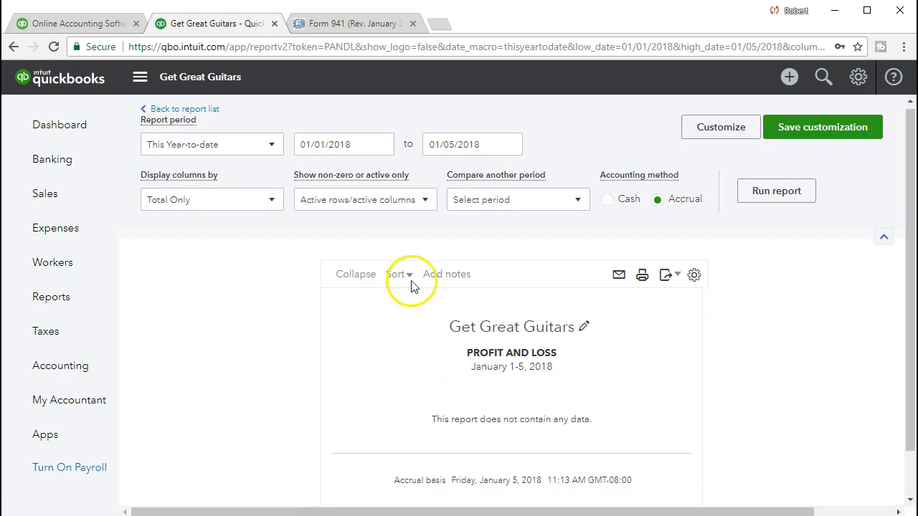
{"action": "left_click", "coordinate": [370, 146]}
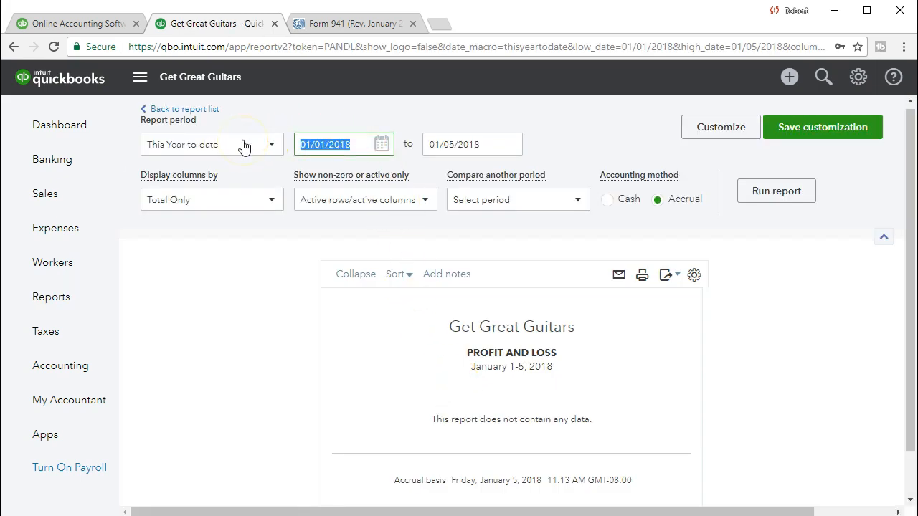
{"action": "type", "text": "020121"}
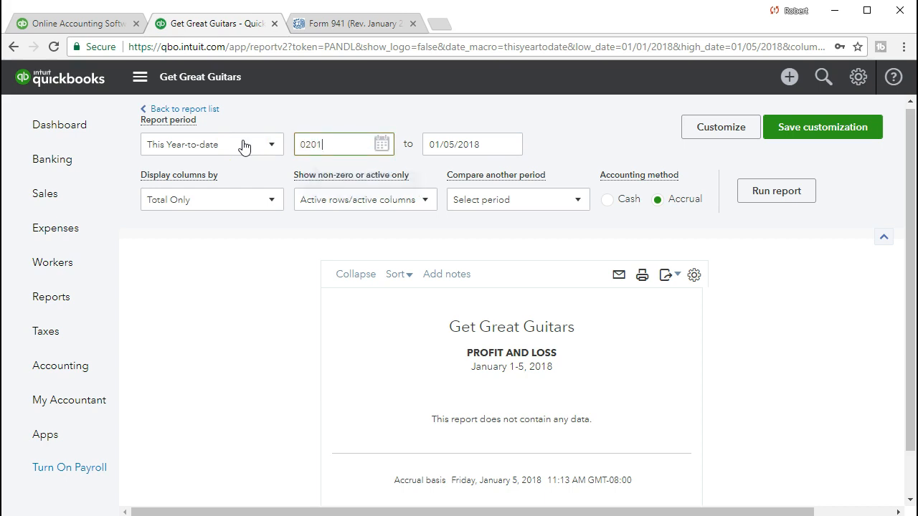
{"action": "key", "text": "Tab"}
{"action": "type", "text": "022821"}
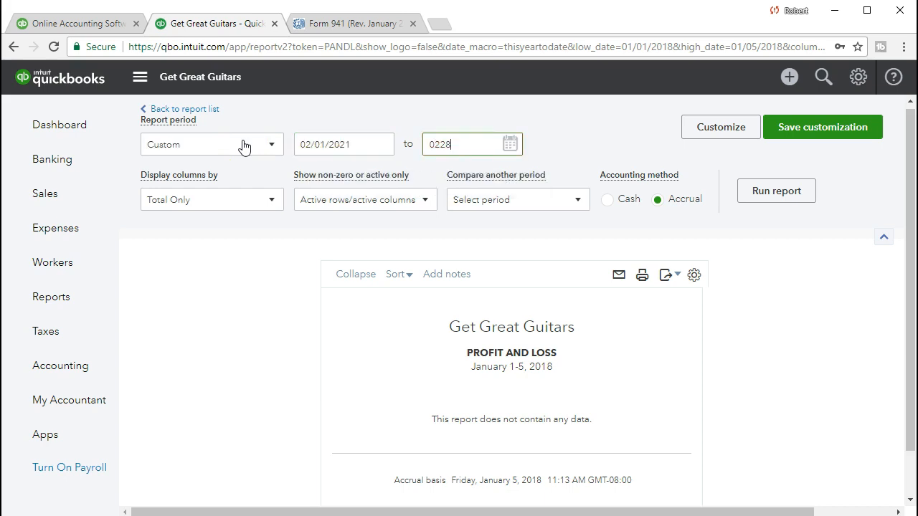
{"action": "key", "text": "Tab"}
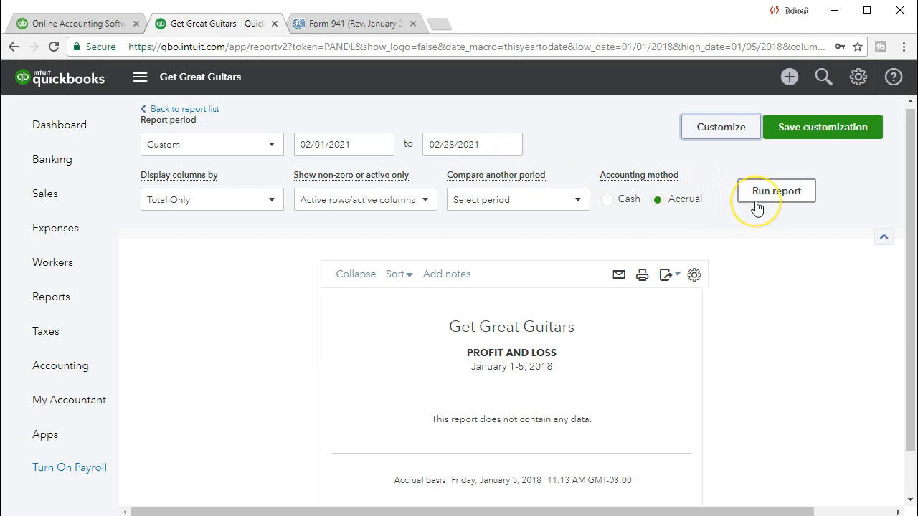
{"action": "left_click", "coordinate": [776, 190]}
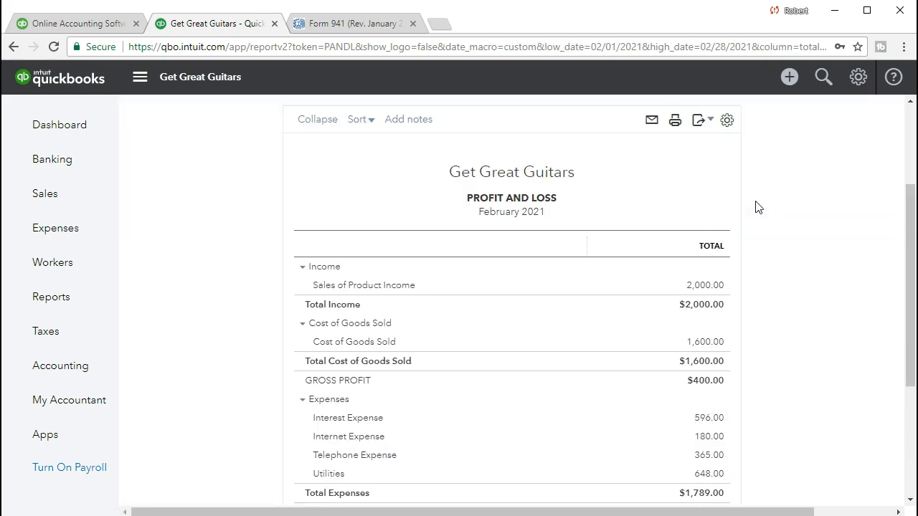
- Open the Spectrum bill behind the Internet Expense amount in the Profit and Loss, close it, and return to the report summary
{"action": "scroll", "coordinate": [627, 287], "scroll_direction": "down", "scroll_amount": 1}
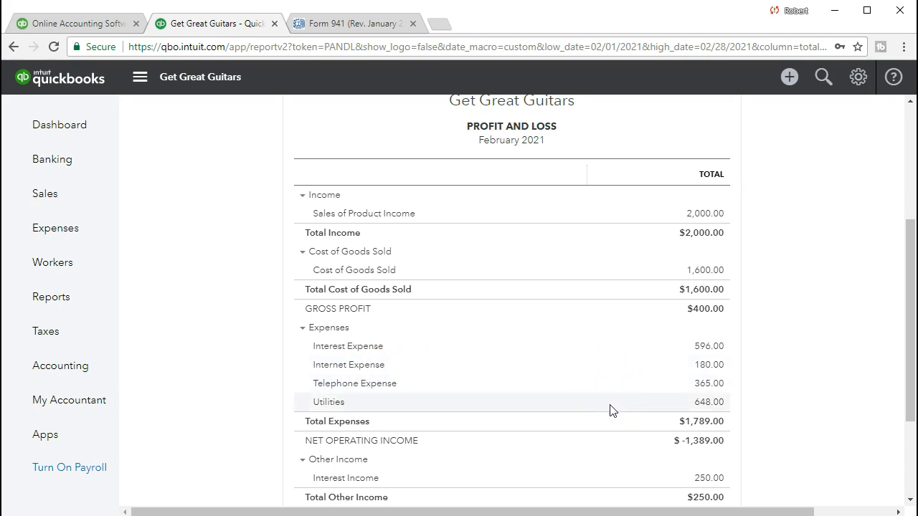
{"action": "left_click", "coordinate": [699, 369]}
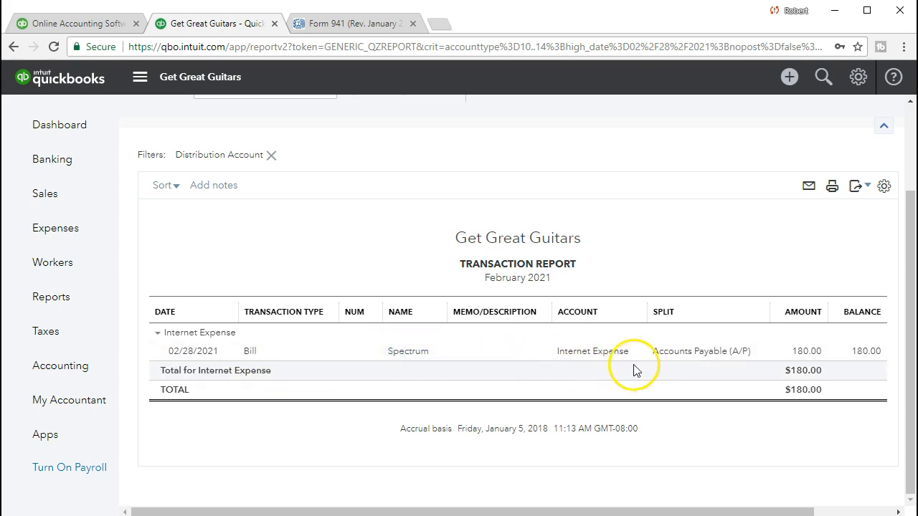
{"action": "left_click", "coordinate": [795, 353]}
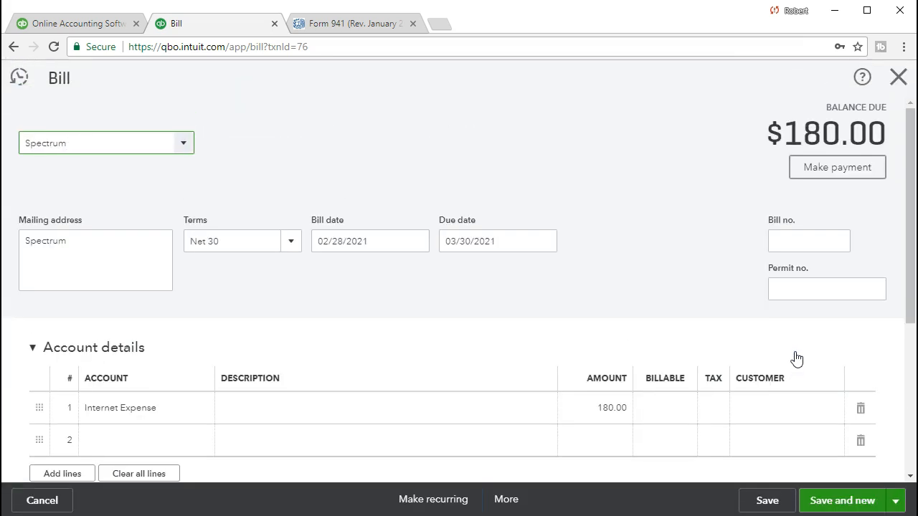
{"action": "left_click", "coordinate": [899, 86]}
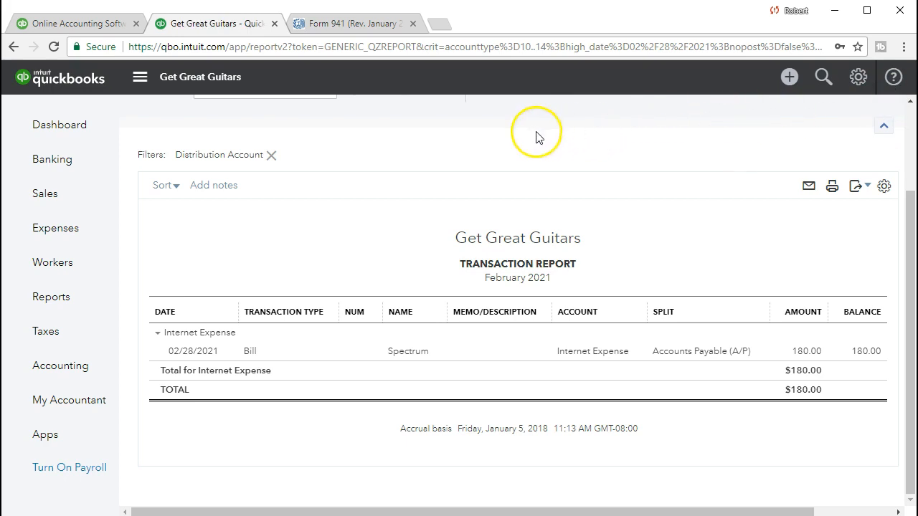
{"action": "scroll", "coordinate": [237, 223], "scroll_direction": "up", "scroll_amount": 3}
{"action": "left_click", "coordinate": [197, 112]}
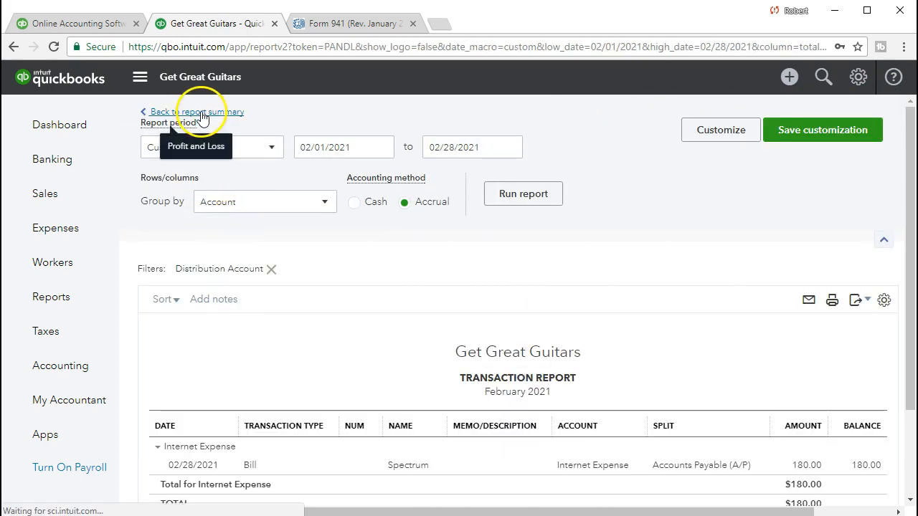
- Review the expenses in the February Profit and Loss report down to net income
{"action": "scroll", "coordinate": [203, 117], "scroll_direction": "down", "scroll_amount": 3}
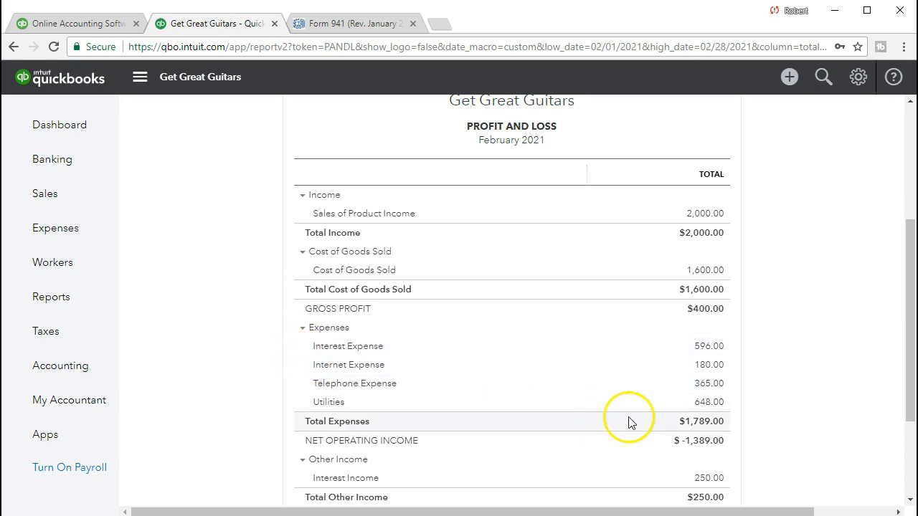
{"action": "scroll", "coordinate": [629, 423], "scroll_direction": "down", "scroll_amount": 2}
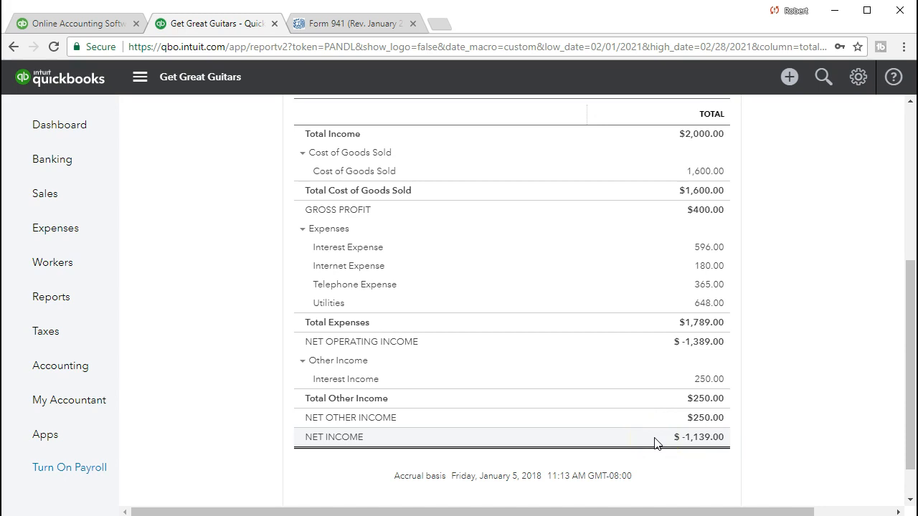
{"action": "left_click", "coordinate": [655, 437]}
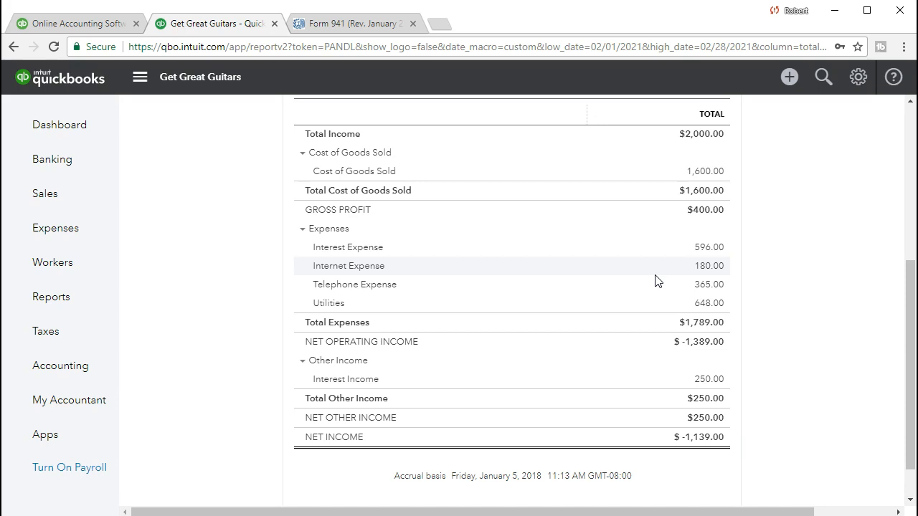
{"action": "left_click", "coordinate": [658, 332]}
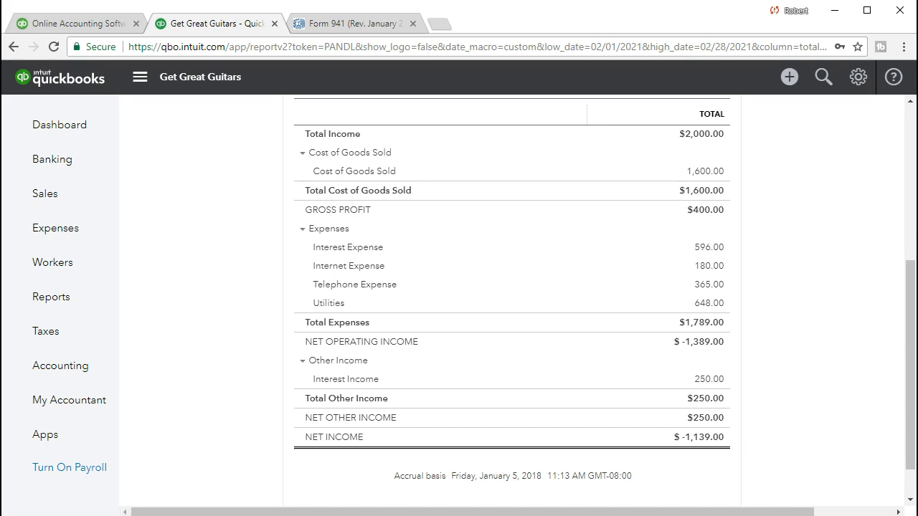
{"action": "left_click", "coordinate": [131, 302]}
- Start paying bills from the Checking account and set the payment date to 02/28/2021
{"action": "left_click", "coordinate": [787, 83]}
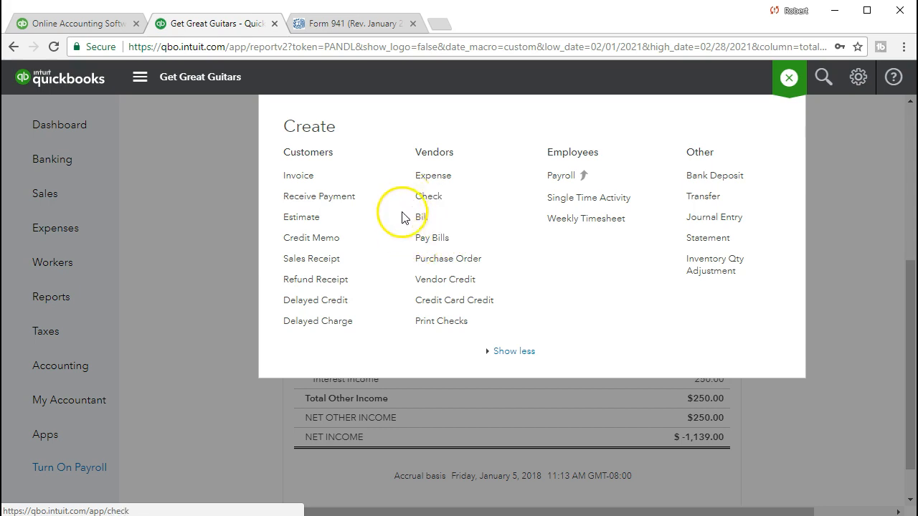
{"action": "left_click", "coordinate": [454, 243]}
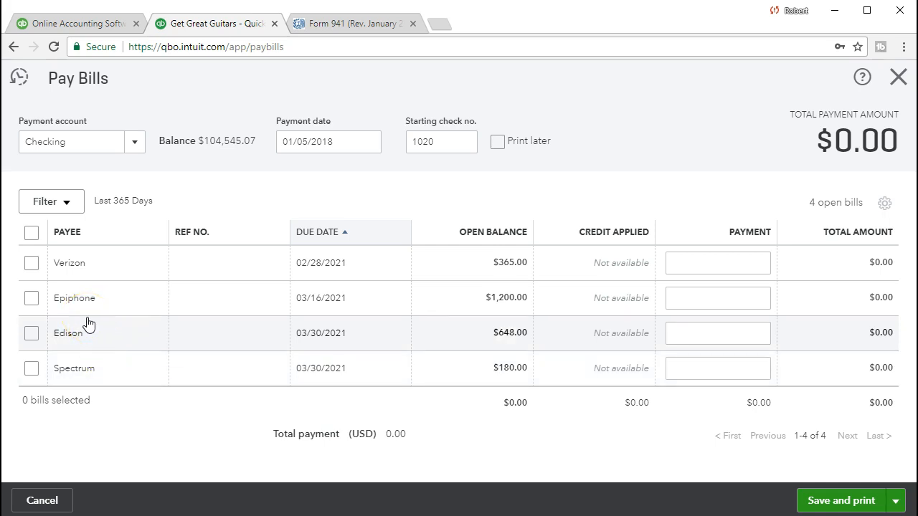
{"action": "left_click", "coordinate": [88, 144]}
{"action": "key", "text": "Tab"}
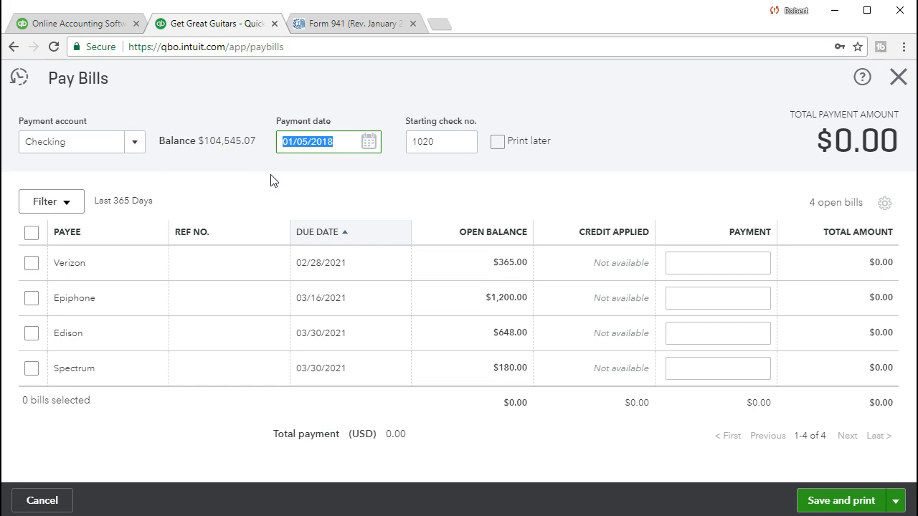
{"action": "type", "text": "02282021"}
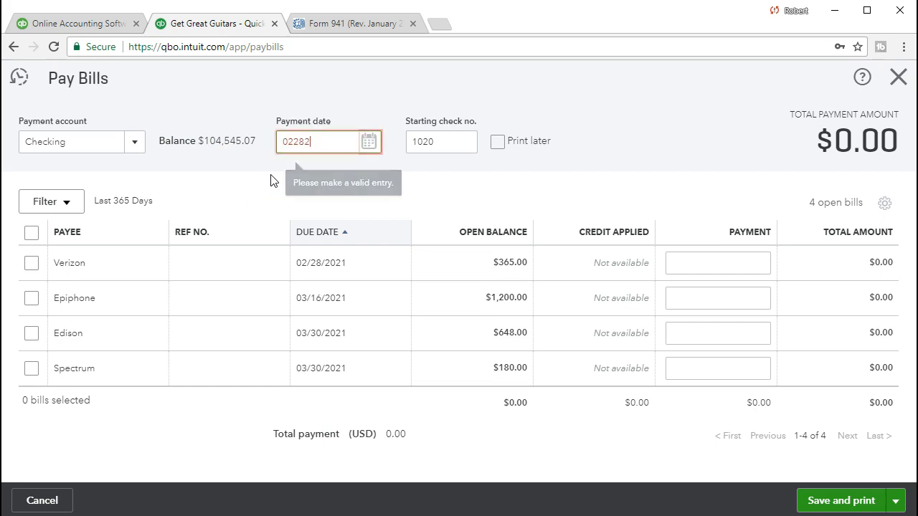
{"action": "key", "text": "Tab"}
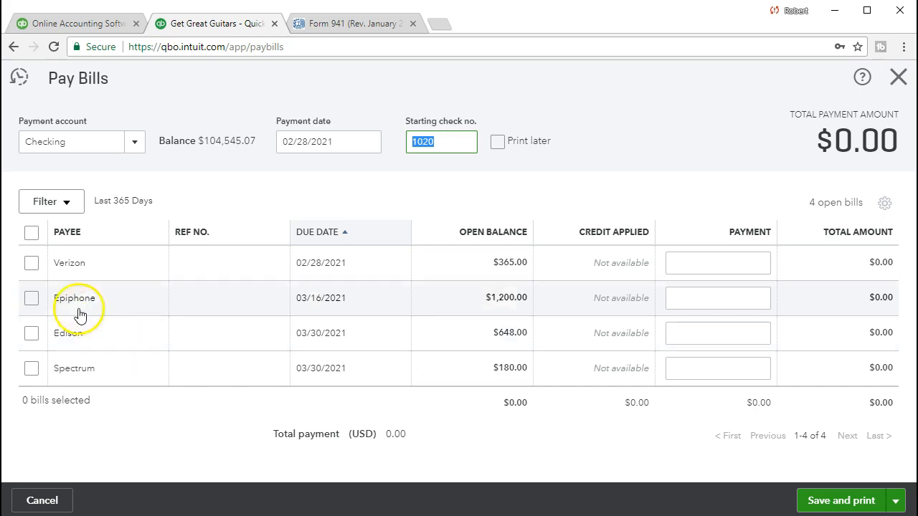
- Select the Verizon, Edison and Spectrum bills for payment in full, leaving out the Epiphone bill
{"action": "left_click", "coordinate": [30, 264]}
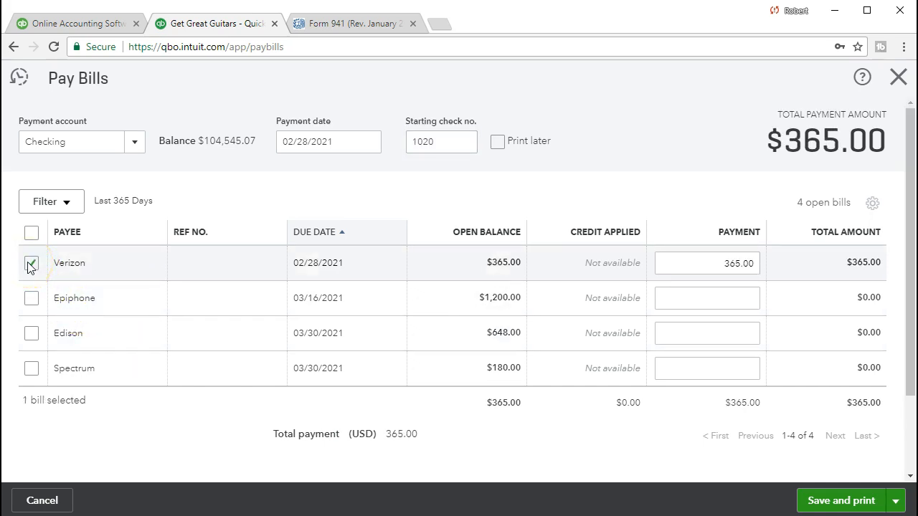
{"action": "left_click", "coordinate": [31, 334]}
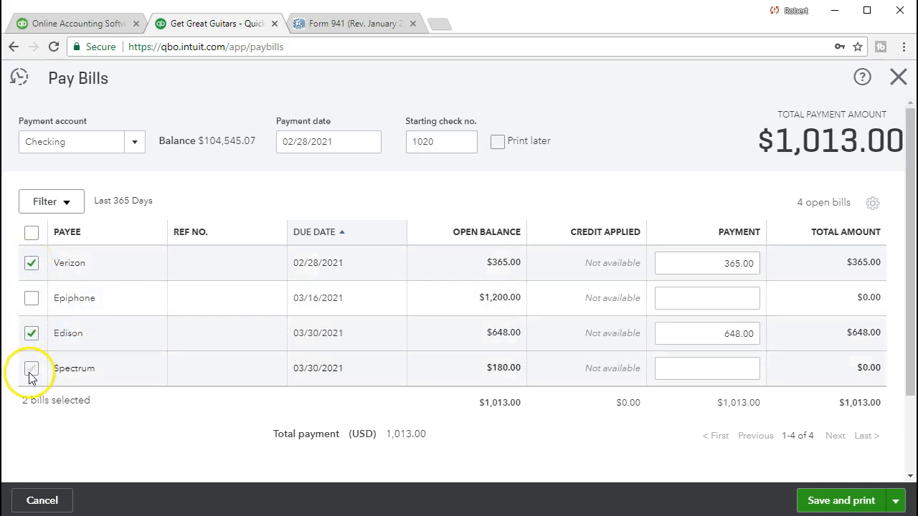
{"action": "left_click", "coordinate": [31, 367]}
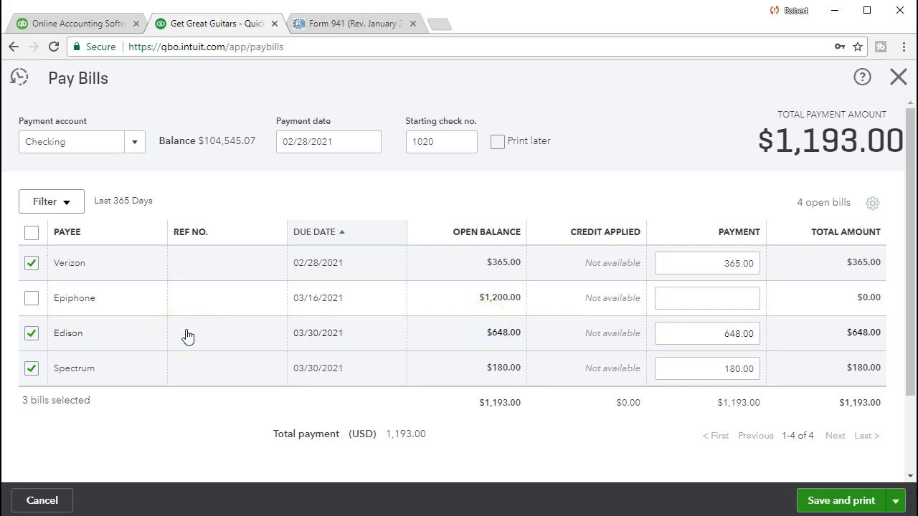
{"action": "left_click", "coordinate": [435, 274]}
- Check the due date and payee filter options of the bill list and close them without applying a filter
{"action": "left_click", "coordinate": [69, 203]}
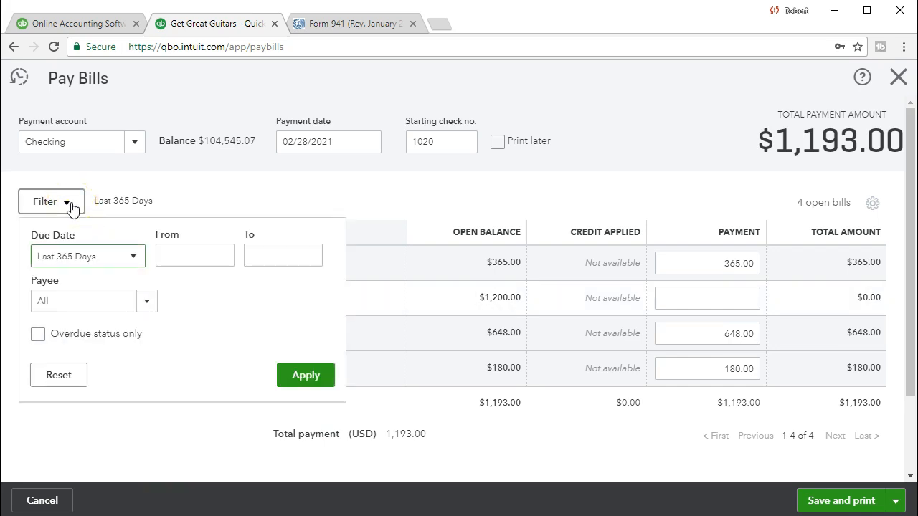
{"action": "left_click", "coordinate": [70, 204]}
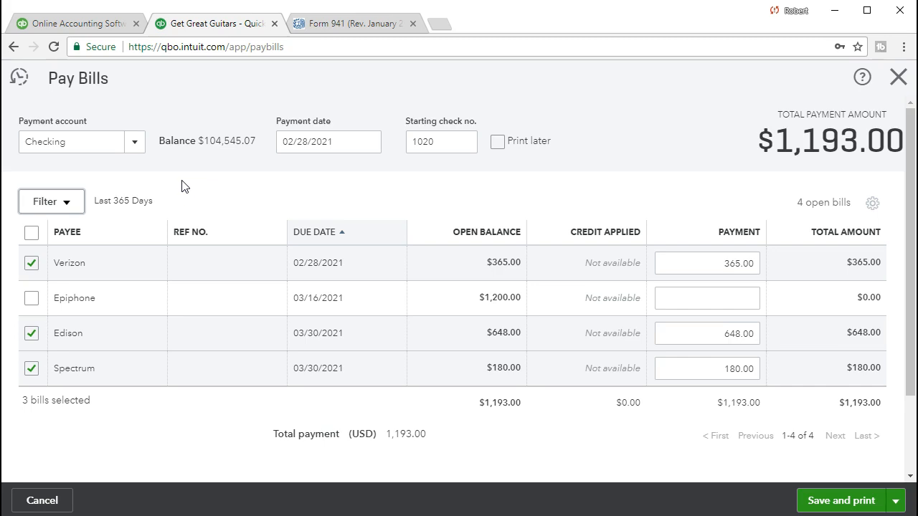
{"action": "left_click", "coordinate": [80, 208]}
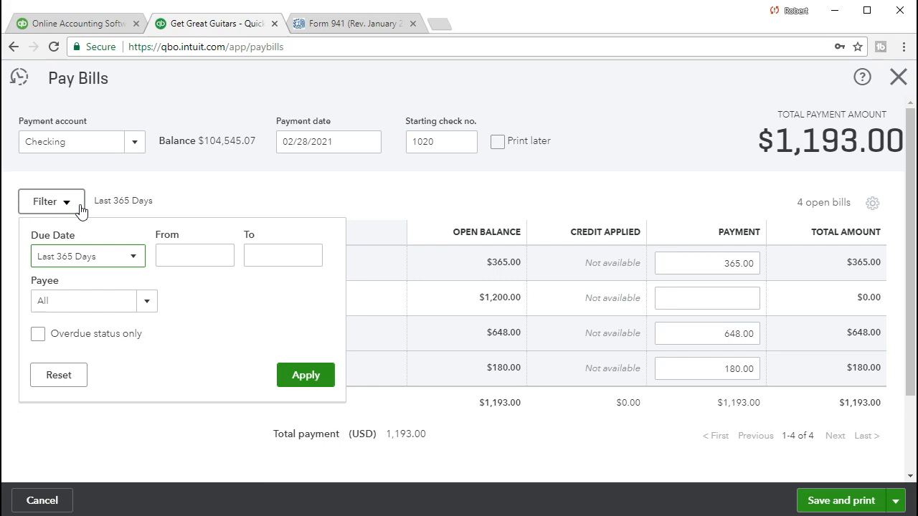
{"action": "left_click", "coordinate": [260, 187]}
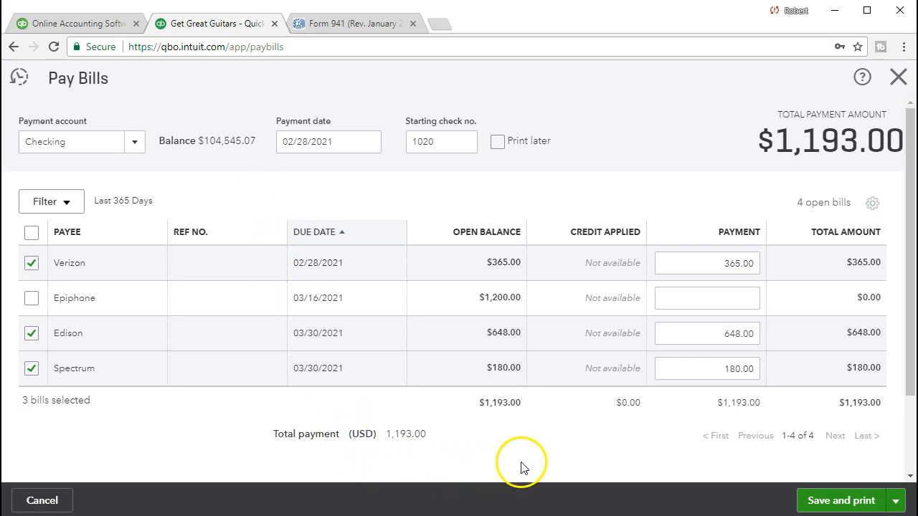
- Save the selected bill payments for printing, then look over the check printing setup and close it
{"action": "left_click", "coordinate": [835, 501]}
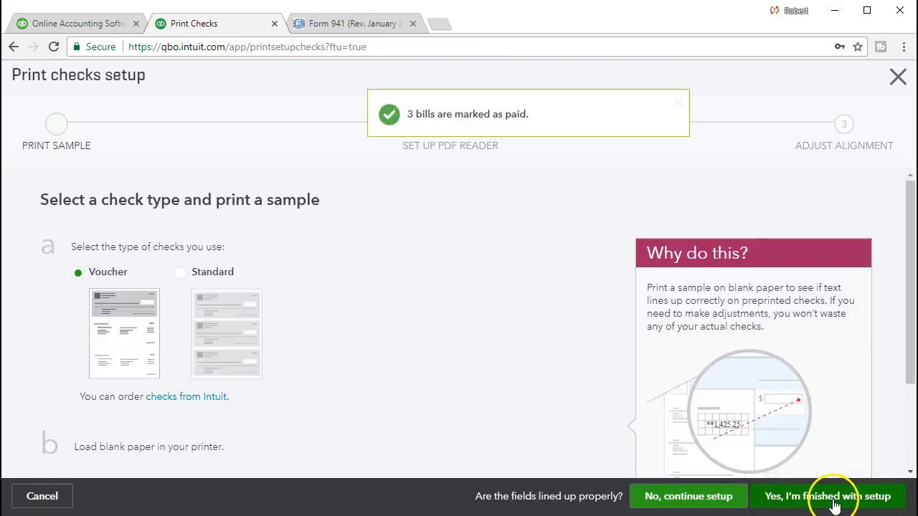
{"action": "scroll", "coordinate": [519, 404], "scroll_direction": "down", "scroll_amount": 3}
{"action": "scroll", "coordinate": [519, 403], "scroll_direction": "up", "scroll_amount": 3}
{"action": "left_click", "coordinate": [898, 78]}
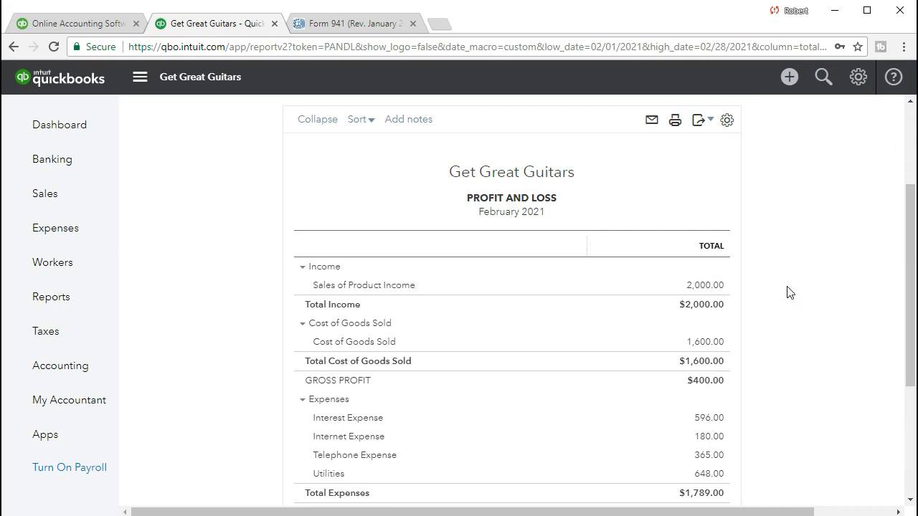
- Run the Balance Sheet report for the period 02/01/2021 to 02/28/2021
{"action": "left_click", "coordinate": [73, 310]}
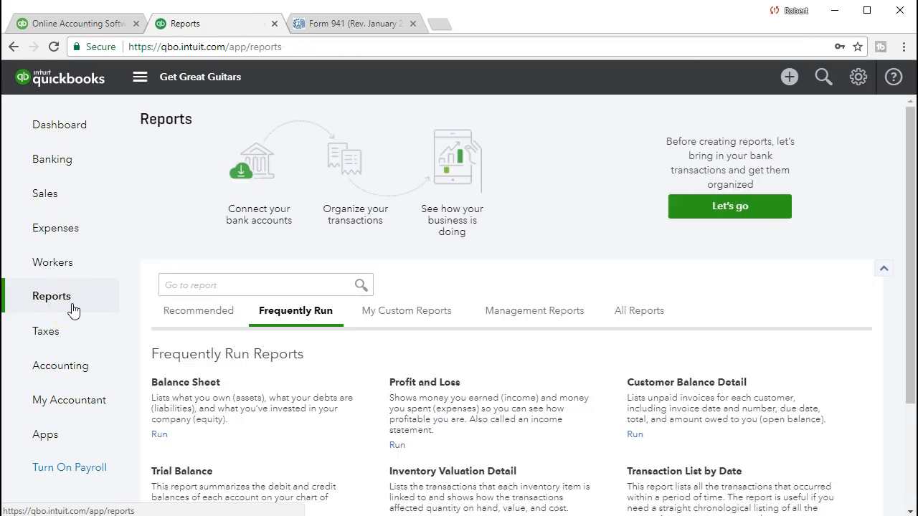
{"action": "left_click", "coordinate": [177, 383]}
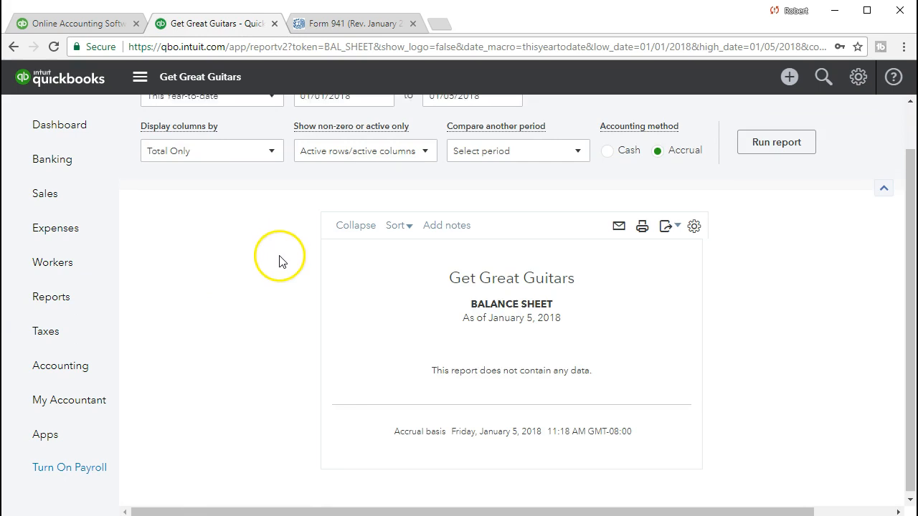
{"action": "left_click", "coordinate": [353, 147]}
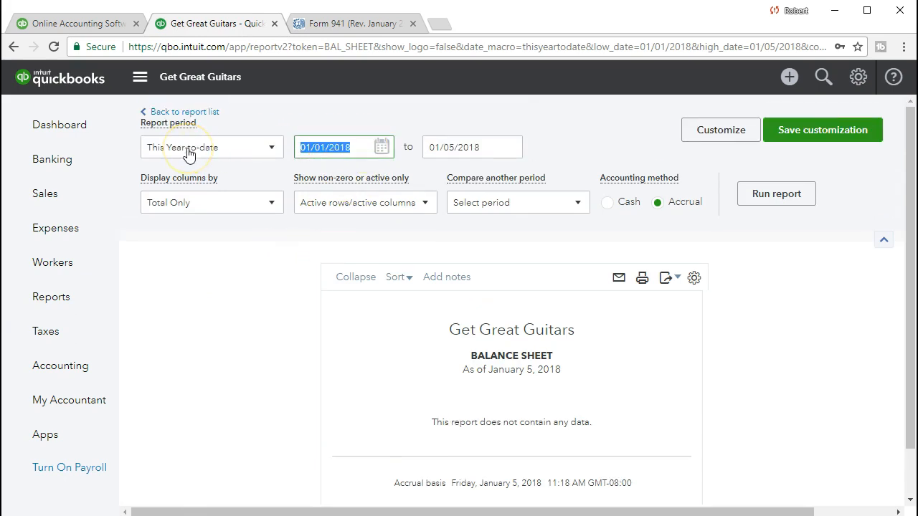
{"action": "type", "text": "02012021"}
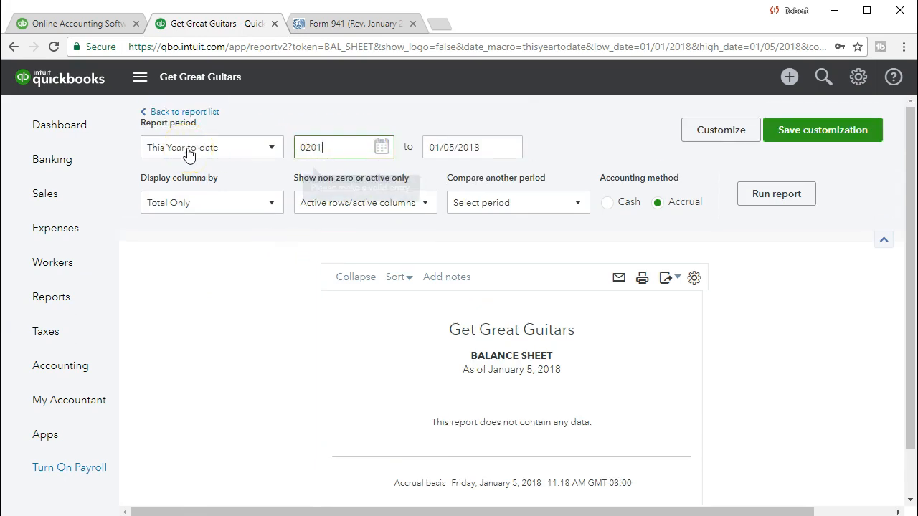
{"action": "key", "text": "Tab"}
{"action": "type", "text": "022821"}
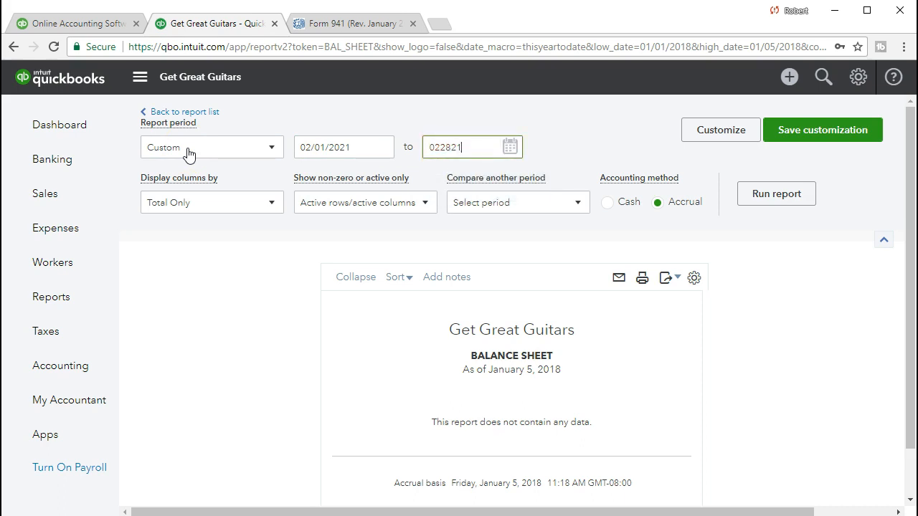
{"action": "key", "text": "Tab"}
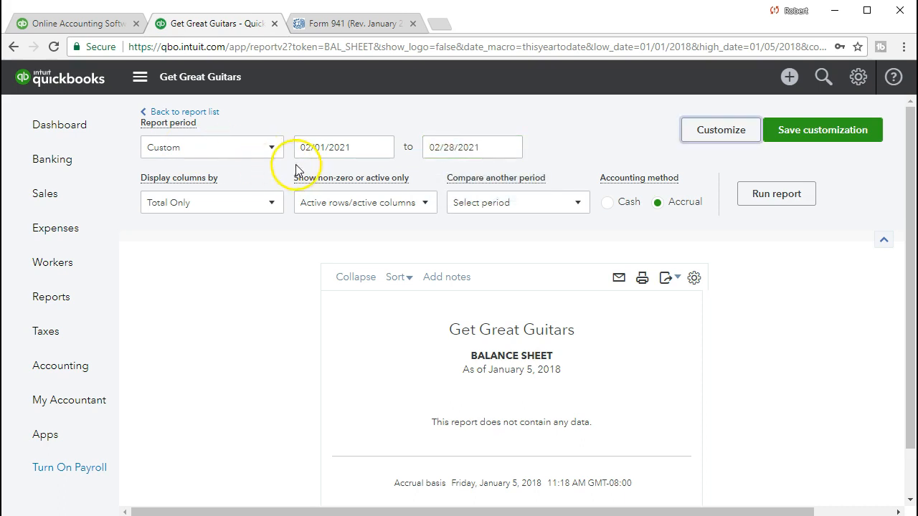
{"action": "left_click", "coordinate": [428, 175]}
{"action": "left_click", "coordinate": [750, 208]}
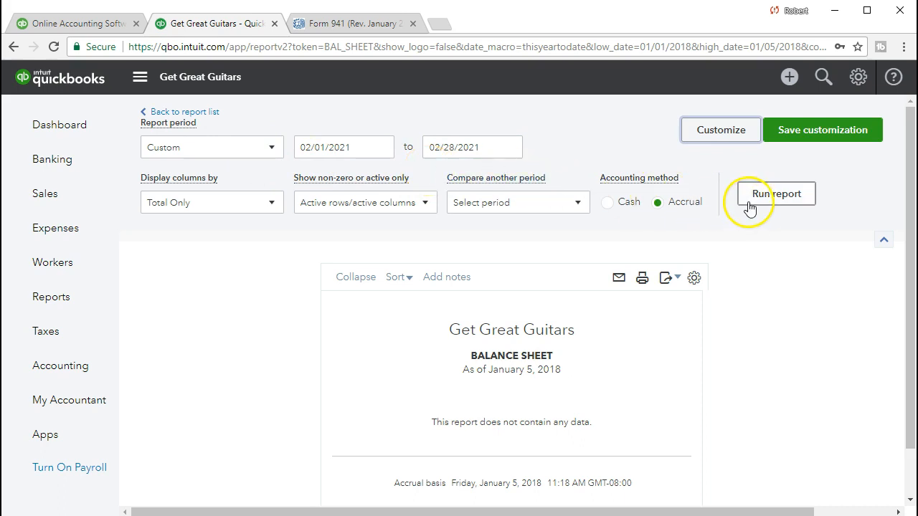
{"action": "left_click", "coordinate": [750, 206]}
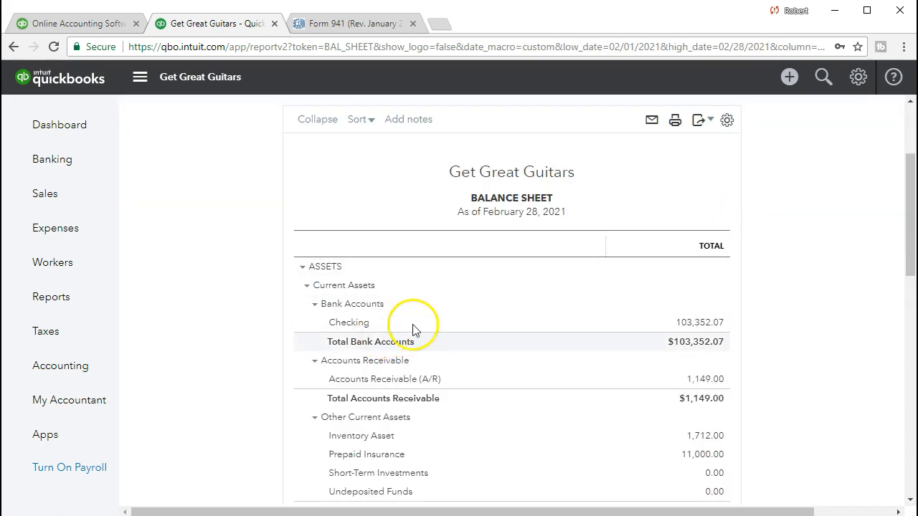
- Open the transactions behind the Checking balance, look over the Edison bill payment and close it without changes
{"action": "left_click", "coordinate": [720, 329]}
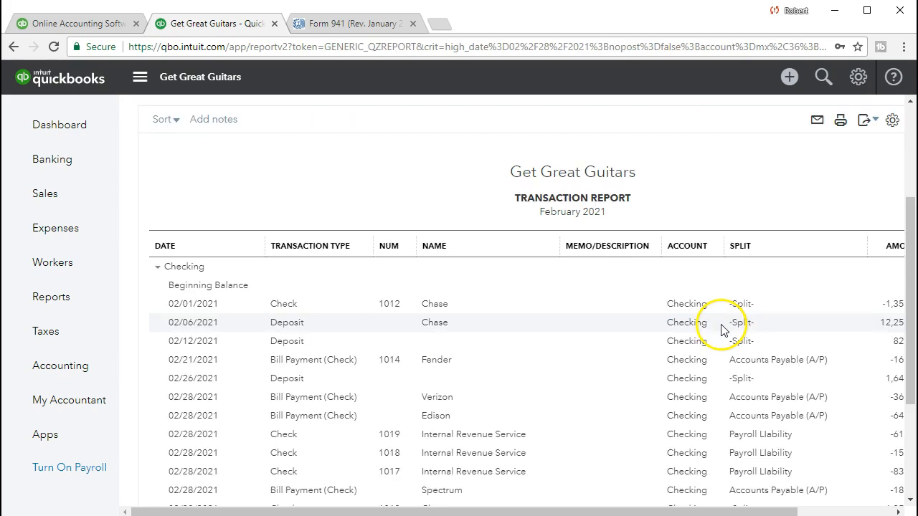
{"action": "scroll", "coordinate": [719, 334], "scroll_direction": "down", "scroll_amount": 3}
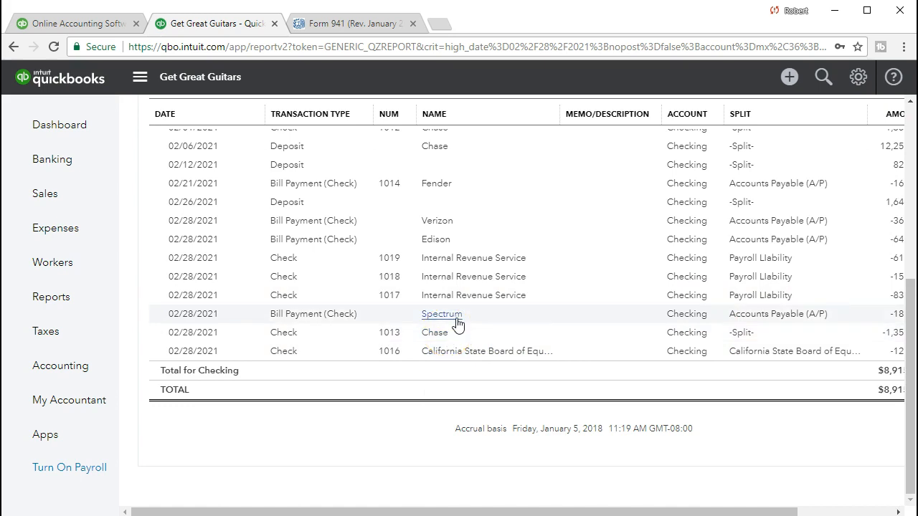
{"action": "left_click_drag", "start_coordinate": [168, 512], "coordinate": [236, 512]}
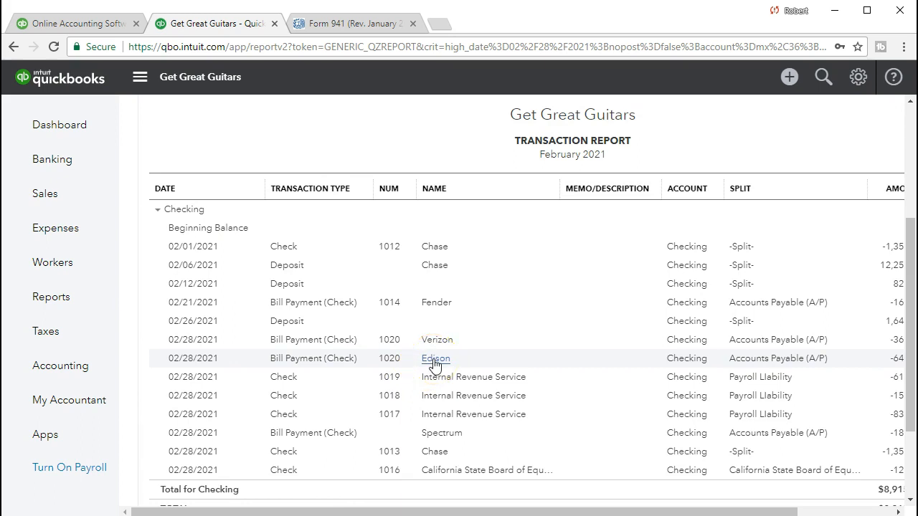
{"action": "left_click", "coordinate": [434, 361]}
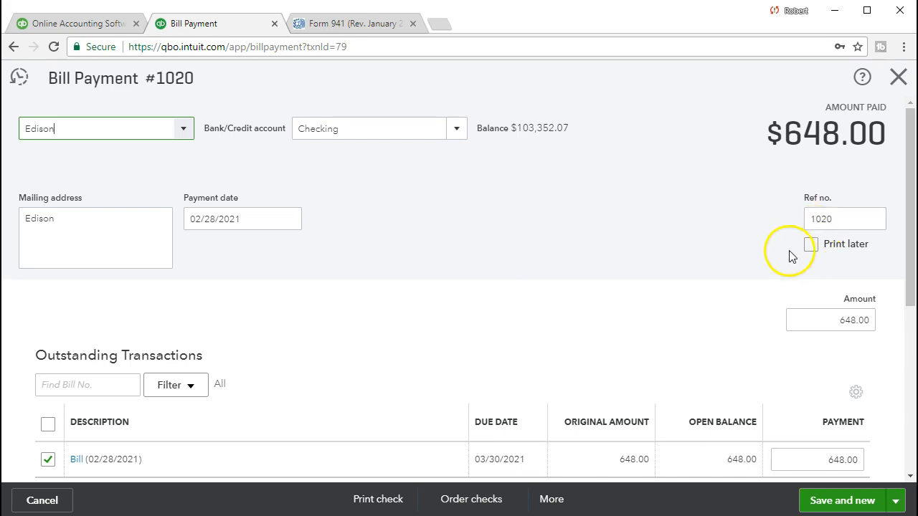
{"action": "left_click", "coordinate": [898, 77]}
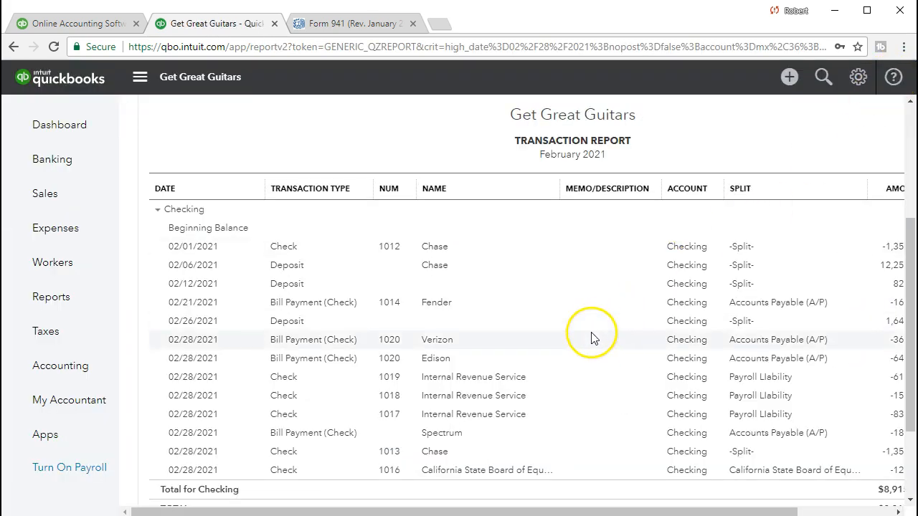
{"action": "scroll", "coordinate": [592, 338], "scroll_direction": "down", "scroll_amount": 2}
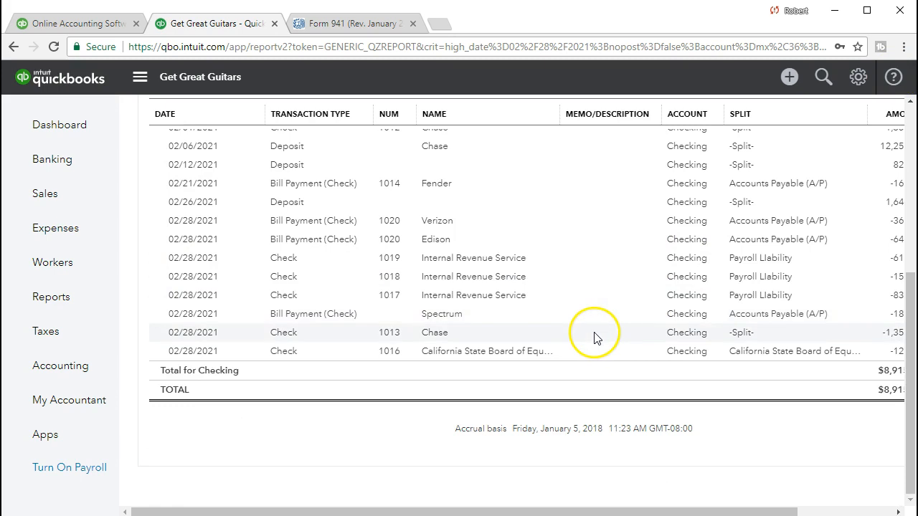
- Set the Verizon bill payment's reference number to 1021, save and close it, and accept modifying the linked transaction
{"action": "left_click", "coordinate": [438, 222]}
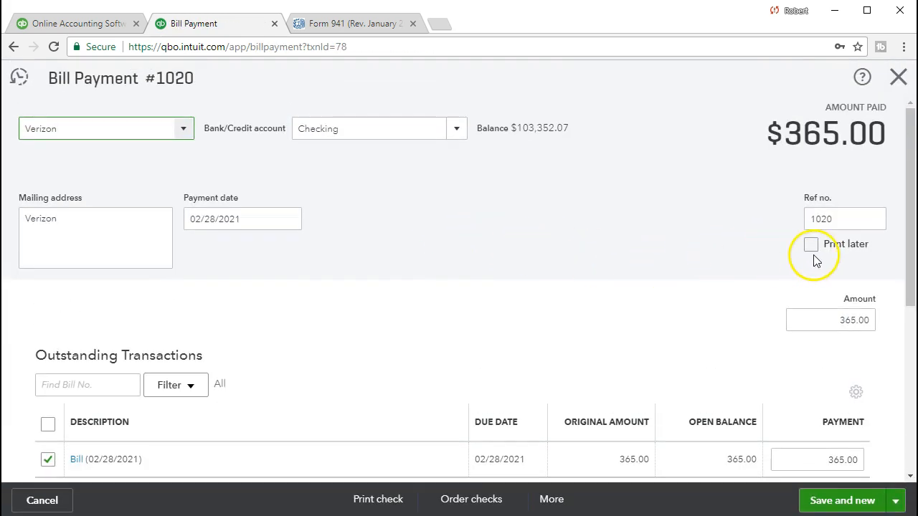
{"action": "left_click", "coordinate": [839, 220]}
{"action": "key", "text": "BackSpace"}
{"action": "type", "text": "1"}
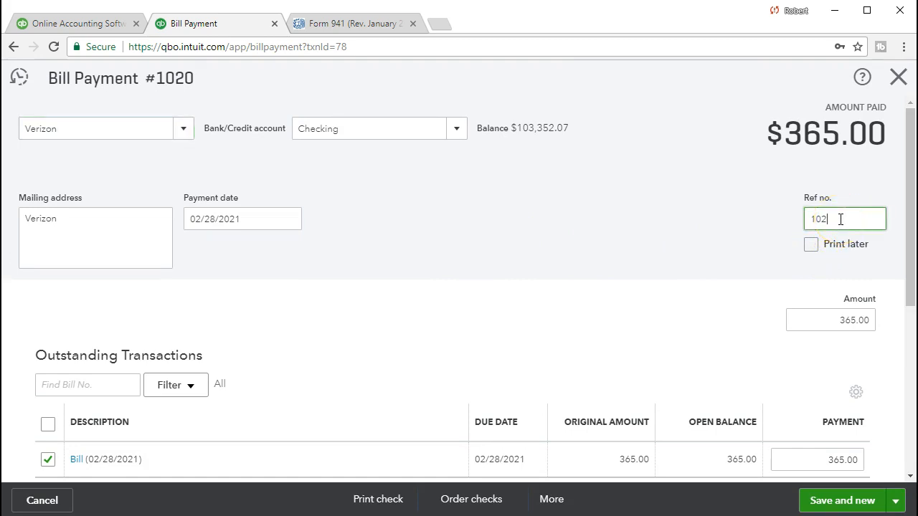
{"action": "left_click", "coordinate": [657, 244]}
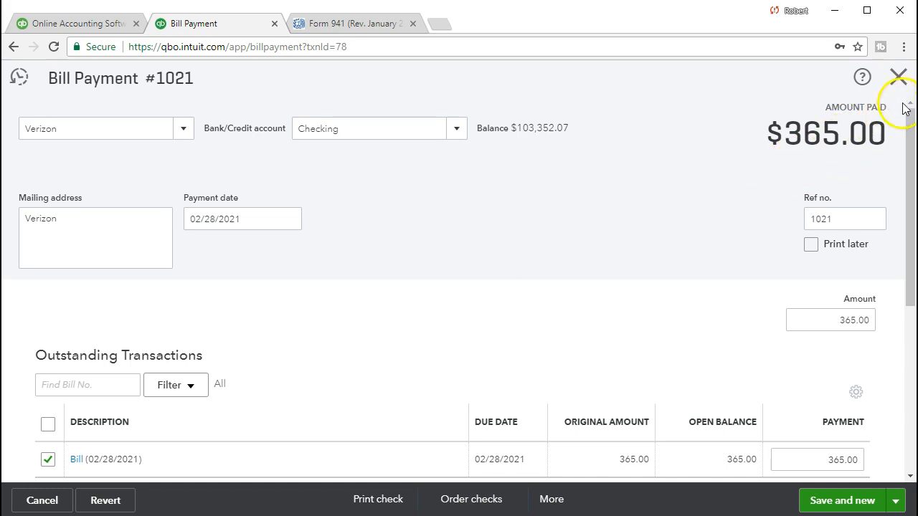
{"action": "left_click", "coordinate": [896, 503]}
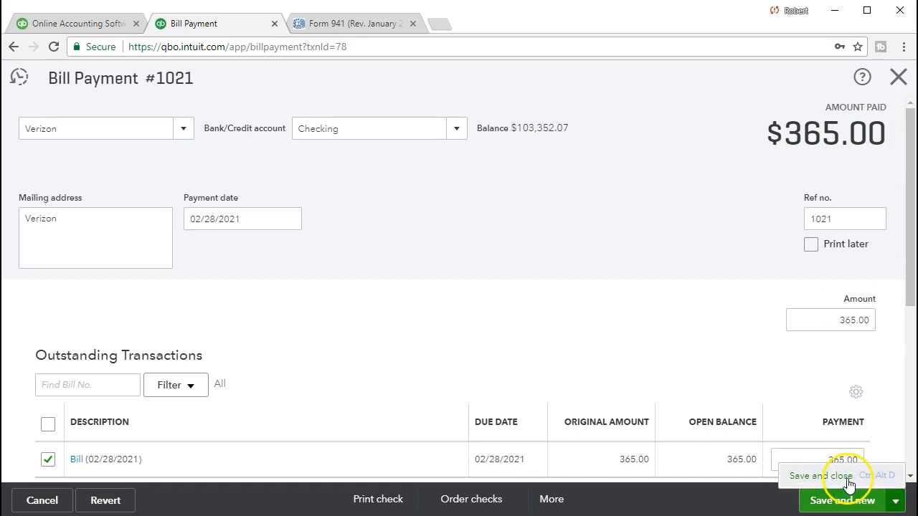
{"action": "left_click", "coordinate": [821, 476]}
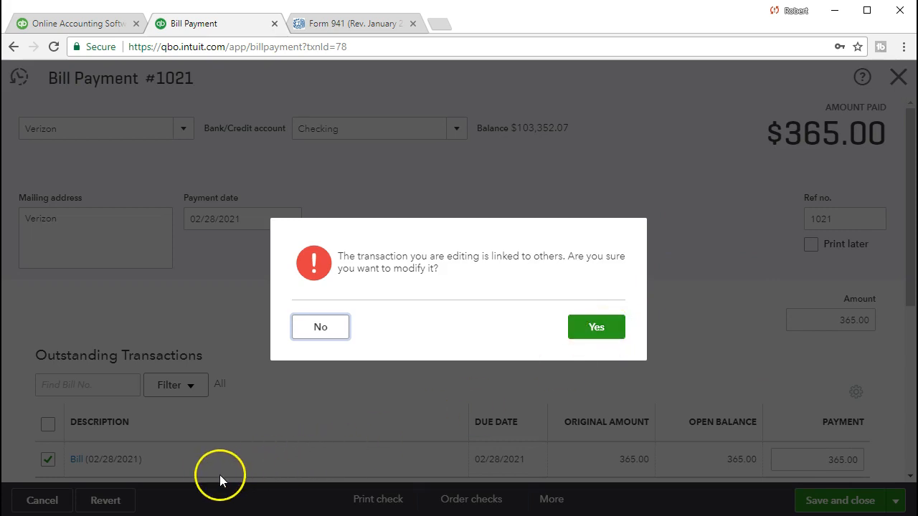
{"action": "left_click", "coordinate": [587, 330]}
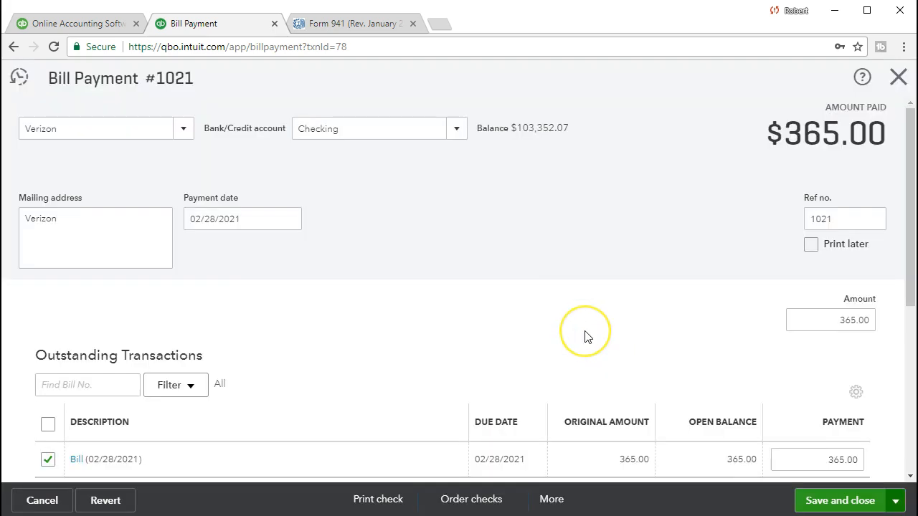
- Turn off Print later for the Spectrum bill payment, set its reference number to 1022, and save and close it
{"action": "scroll", "coordinate": [585, 337], "scroll_direction": "down", "scroll_amount": 3}
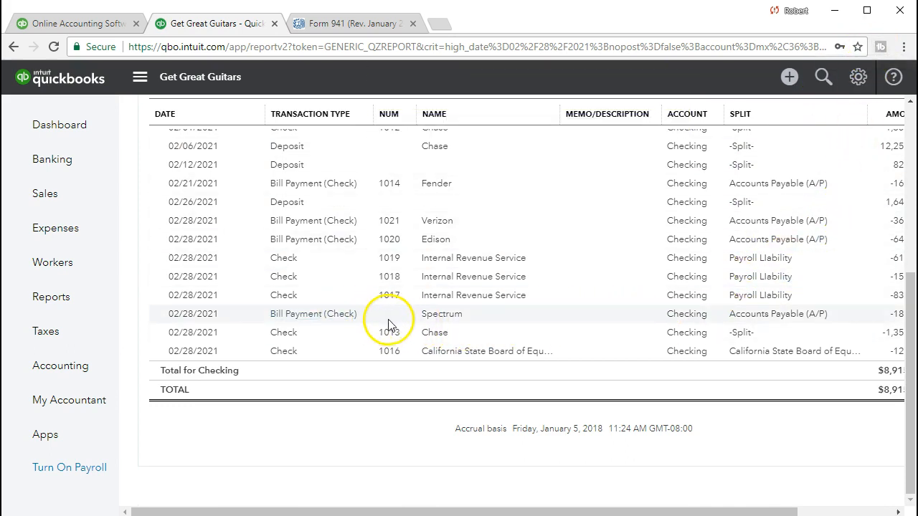
{"action": "left_click", "coordinate": [439, 319]}
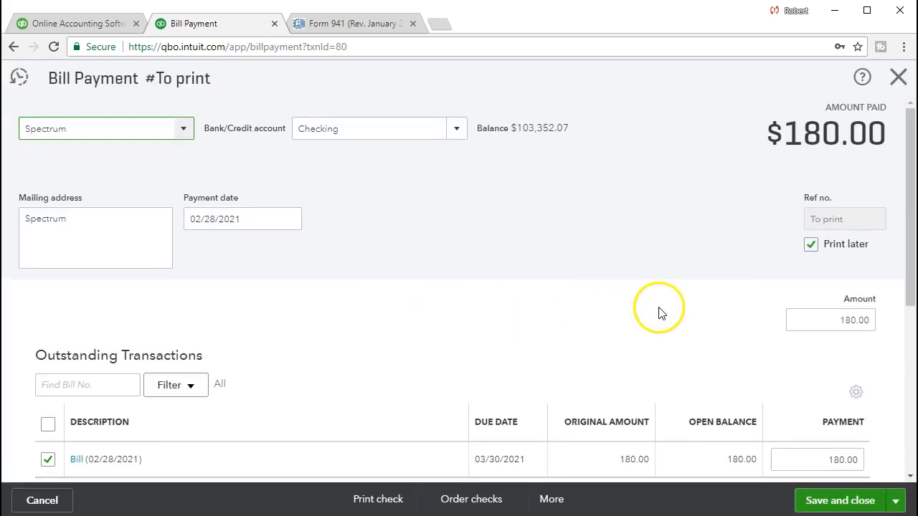
{"action": "left_click", "coordinate": [811, 246]}
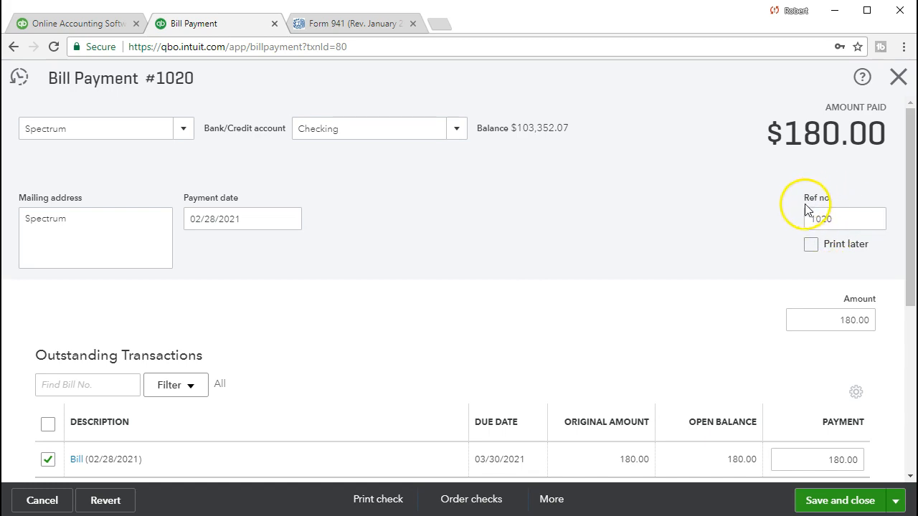
{"action": "left_click", "coordinate": [851, 219]}
{"action": "key", "text": "BackSpace"}
{"action": "type", "text": "2"}
{"action": "left_click", "coordinate": [571, 276]}
{"action": "left_click", "coordinate": [823, 501]}
{"action": "left_click", "coordinate": [605, 326]}
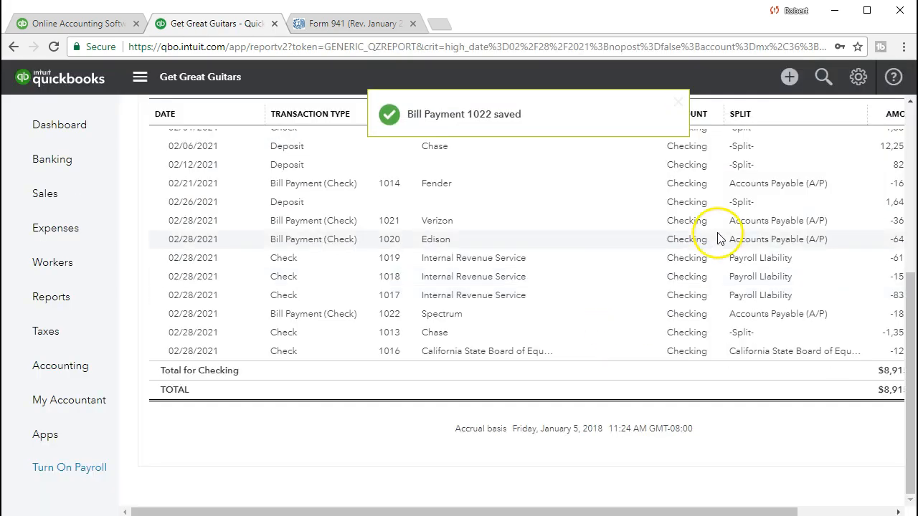
- Leave the Checking transaction report and review the newest bill payments in the Checking account's register from the chart of accounts
{"action": "scroll", "coordinate": [780, 279], "scroll_direction": "up", "scroll_amount": 5}
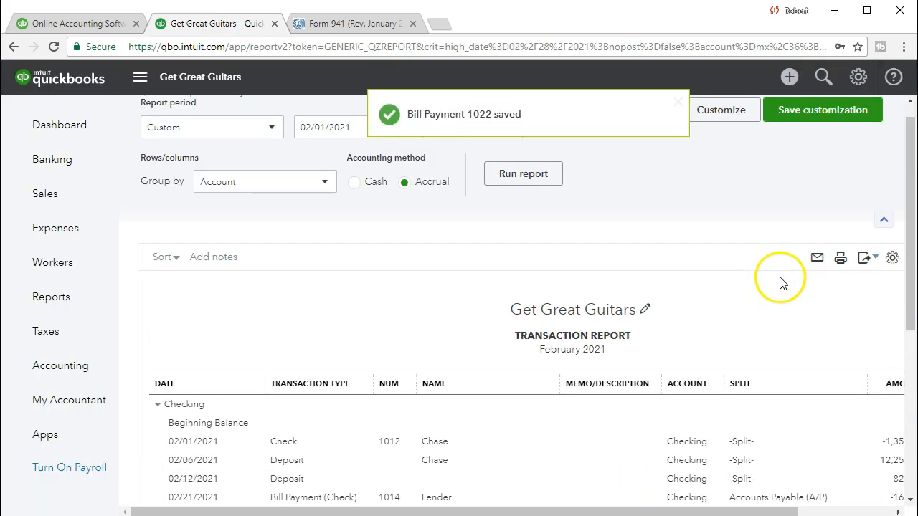
{"action": "scroll", "coordinate": [779, 280], "scroll_direction": "up", "scroll_amount": 1}
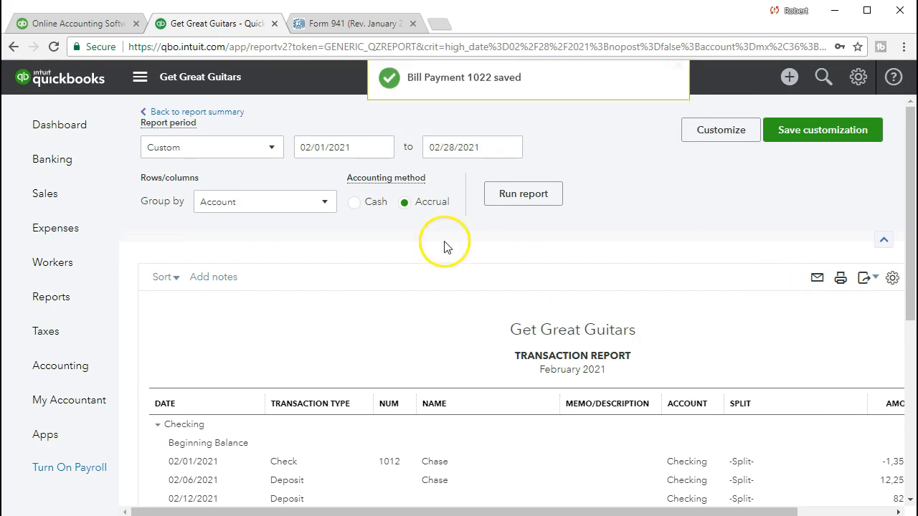
{"action": "left_click", "coordinate": [219, 115]}
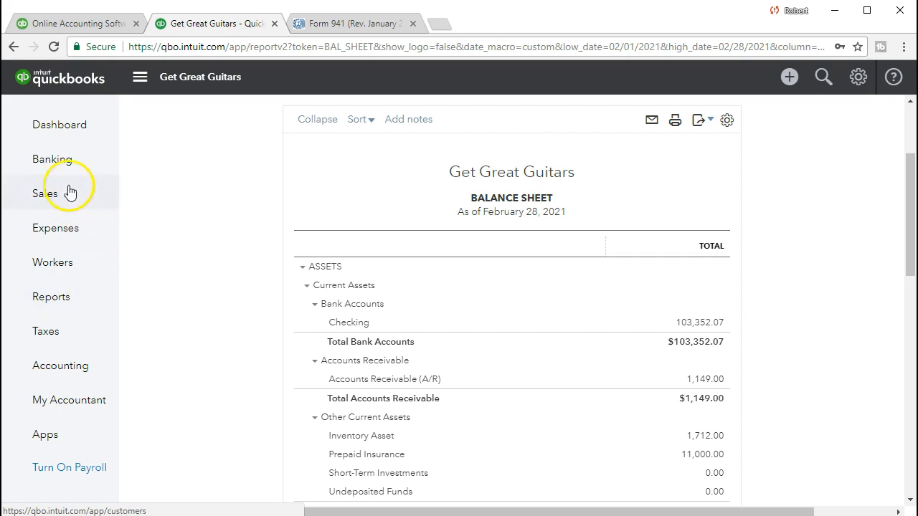
{"action": "left_click", "coordinate": [84, 380]}
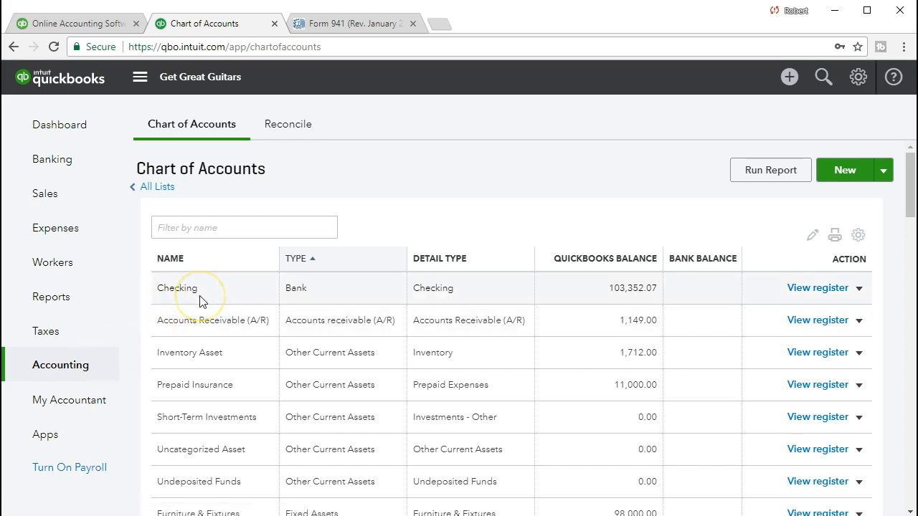
{"action": "left_click", "coordinate": [810, 288]}
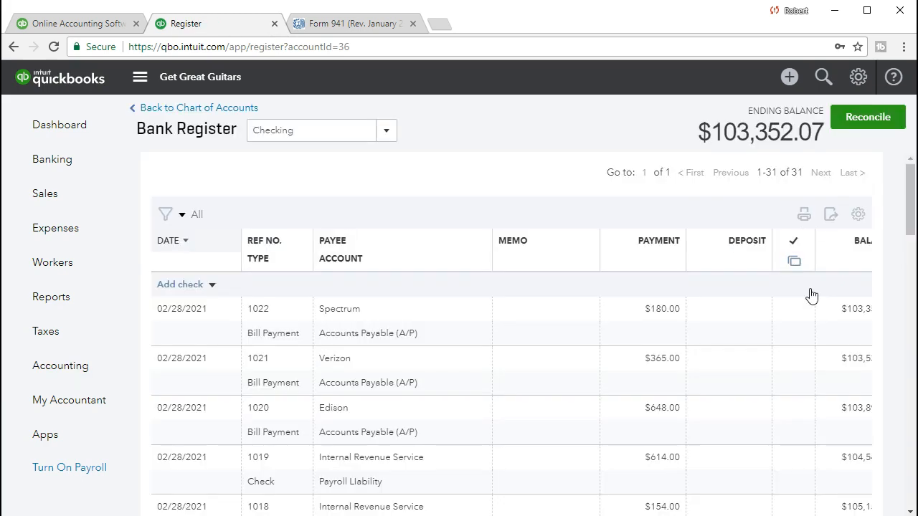
{"action": "scroll", "coordinate": [445, 370], "scroll_direction": "down", "scroll_amount": 1}
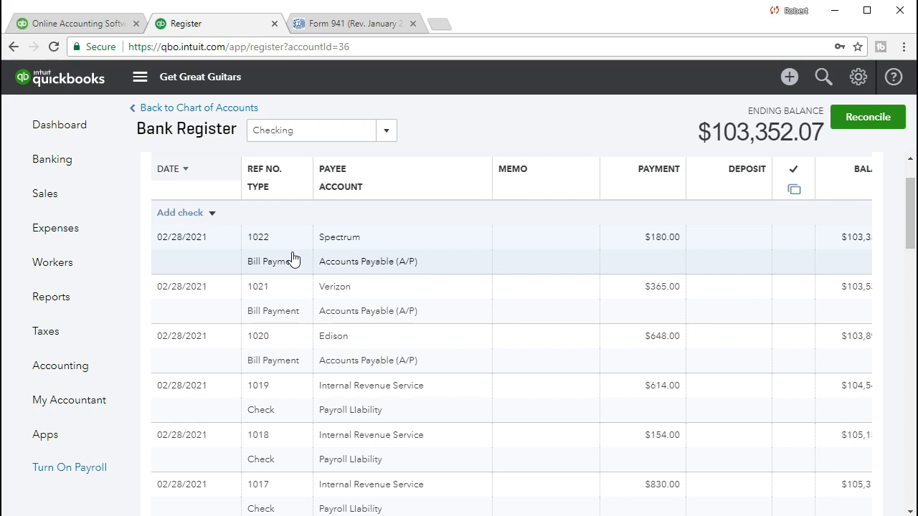
- Rerun the Balance Sheet for 02/01/2021 to 02/28/2021 and check its Accounts Payable section
{"action": "left_click", "coordinate": [87, 304]}
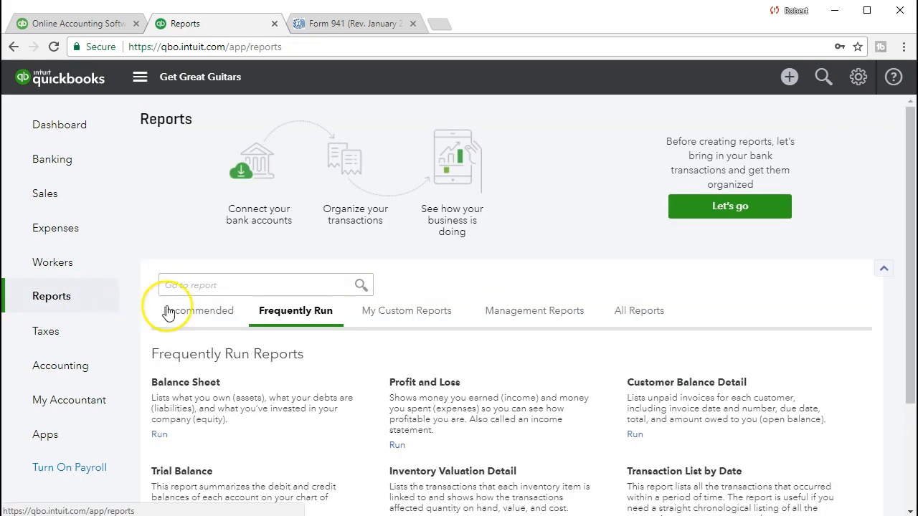
{"action": "left_click", "coordinate": [185, 382]}
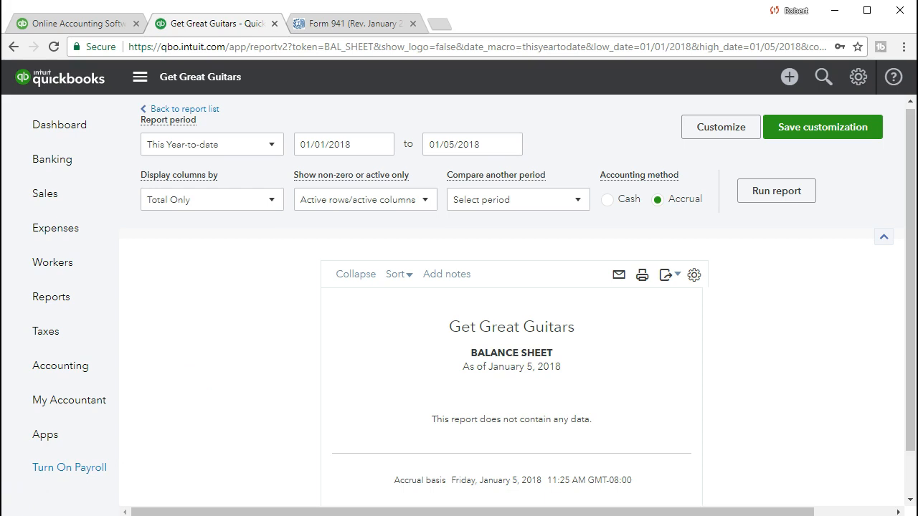
{"action": "left_click", "coordinate": [366, 144]}
{"action": "type", "text": "02/01/2021"}
{"action": "key", "text": "Tab"}
{"action": "type", "text": "02/28/2021"}
{"action": "key", "text": "Tab"}
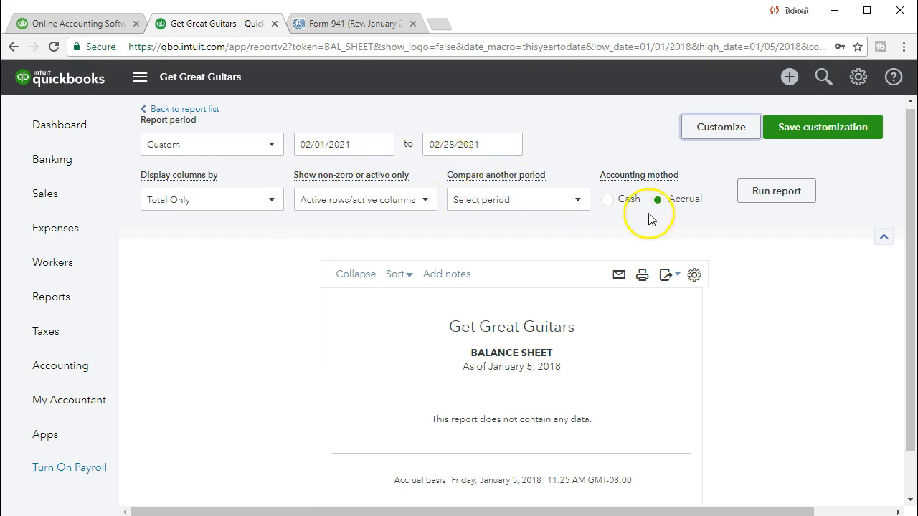
{"action": "left_click", "coordinate": [752, 206]}
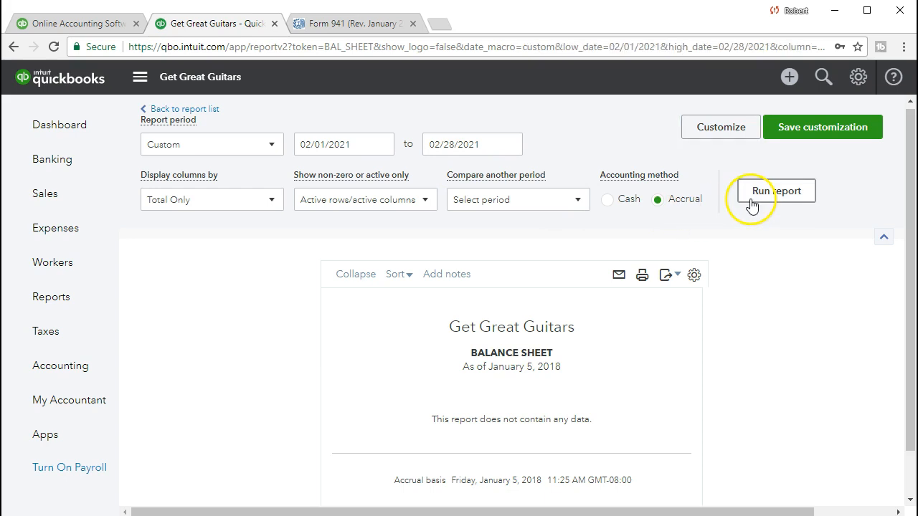
{"action": "scroll", "coordinate": [595, 325], "scroll_direction": "down", "scroll_amount": 3}
{"action": "scroll", "coordinate": [595, 326], "scroll_direction": "down", "scroll_amount": 3}
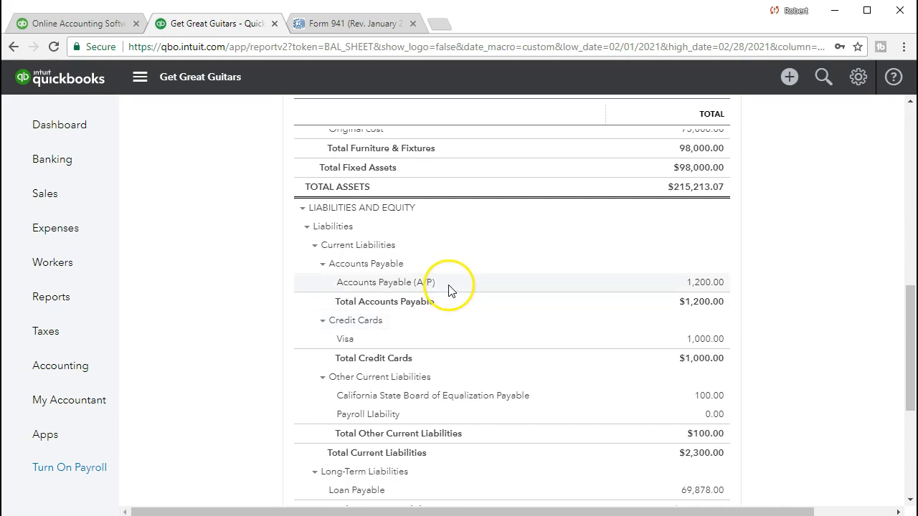
- Open the transactions behind Accounts Payable (A/P) on the Balance Sheet, inspect the Edison bill payment 1020, and close it unchanged
{"action": "left_click", "coordinate": [723, 284]}
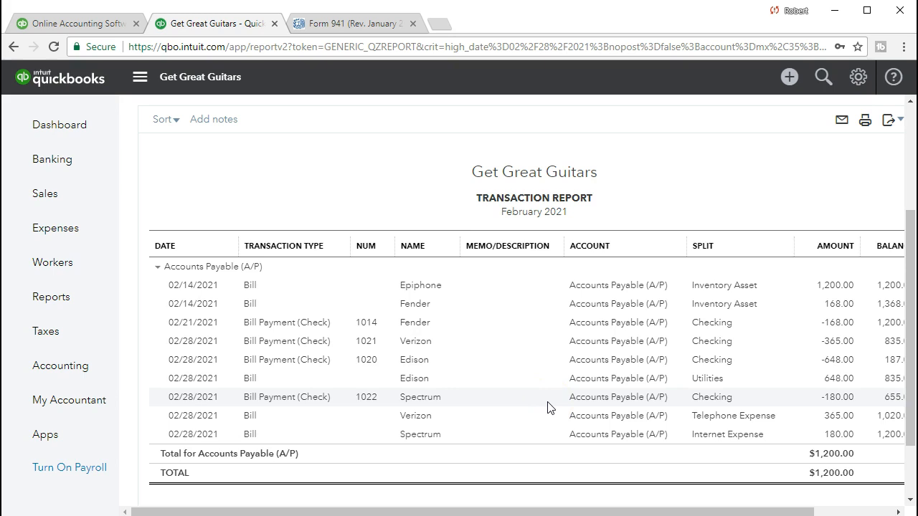
{"action": "left_click", "coordinate": [450, 399]}
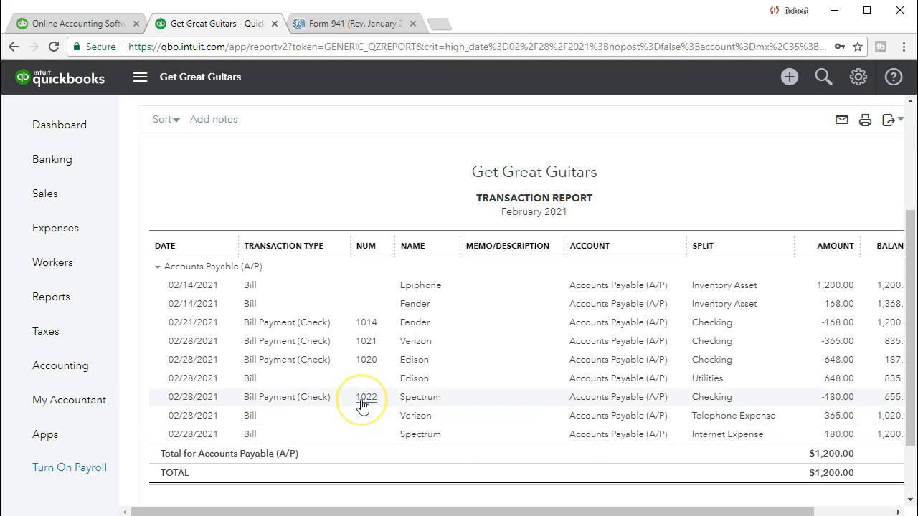
{"action": "left_click", "coordinate": [365, 349]}
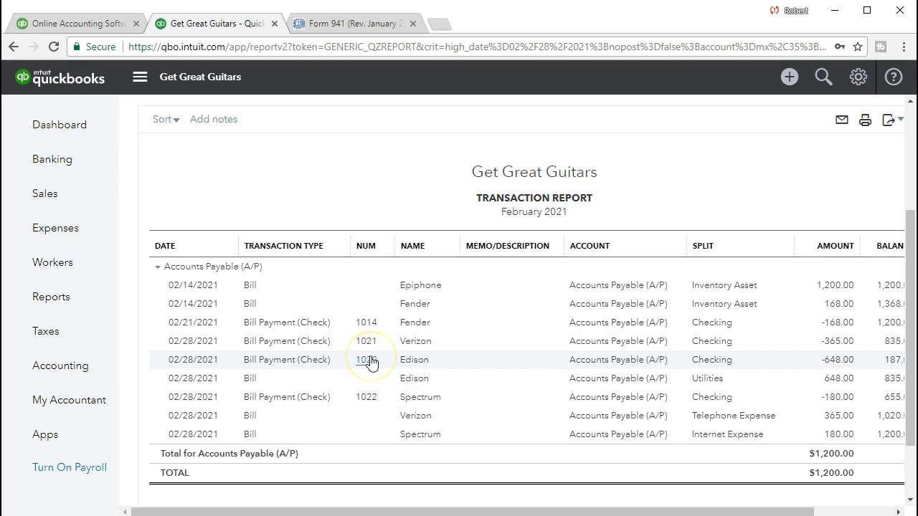
{"action": "left_click", "coordinate": [409, 362]}
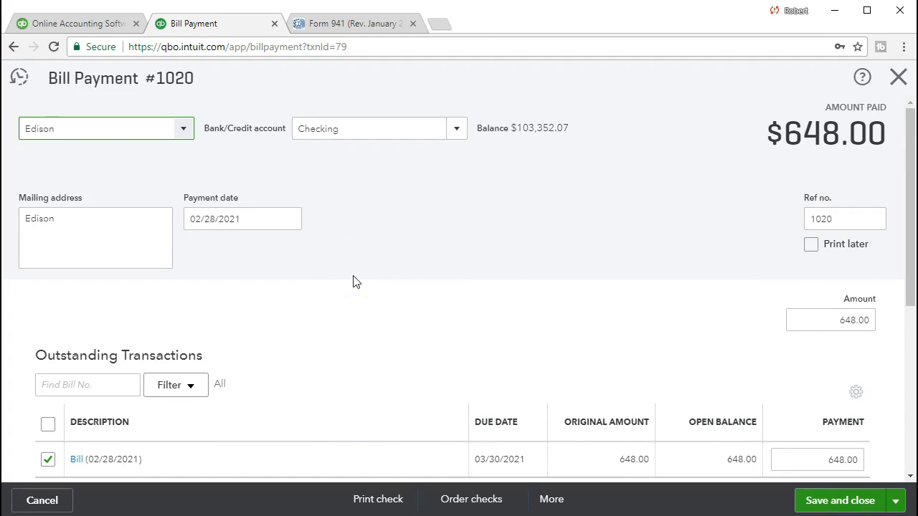
{"action": "scroll", "coordinate": [352, 281], "scroll_direction": "down", "scroll_amount": 3}
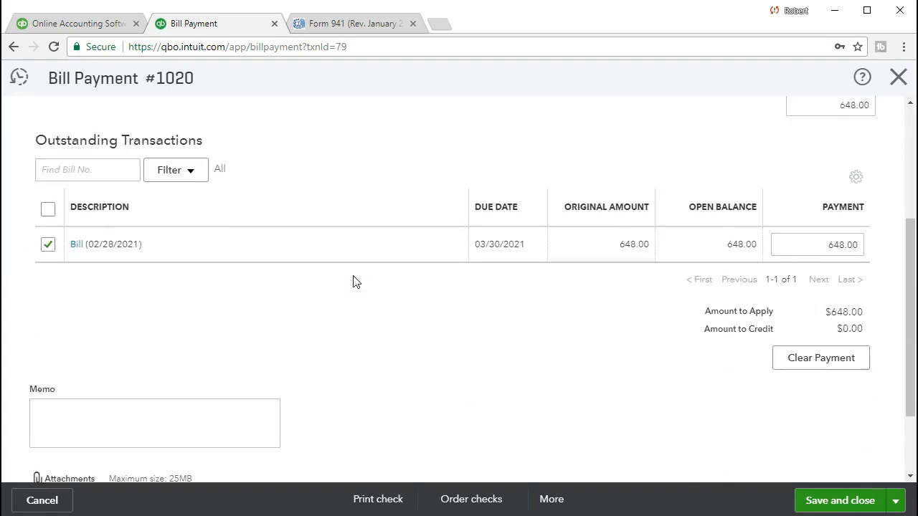
{"action": "scroll", "coordinate": [353, 281], "scroll_direction": "up", "scroll_amount": 3}
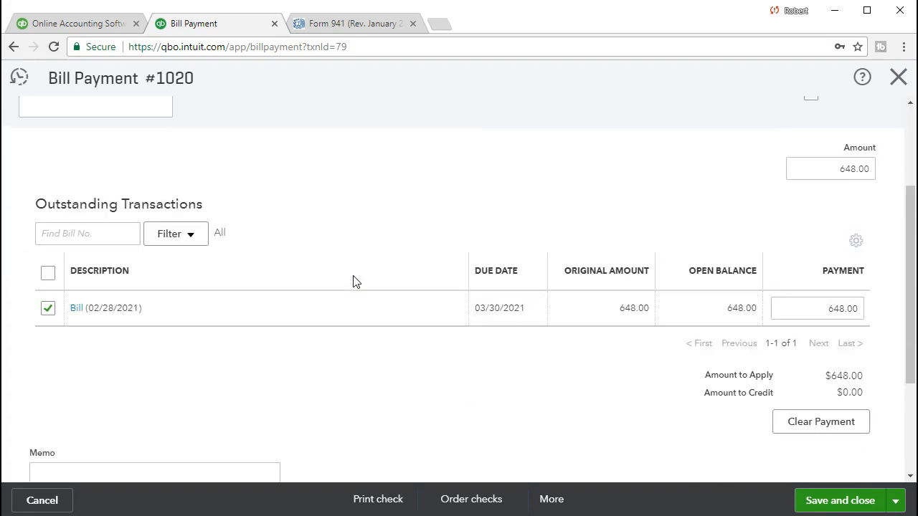
{"action": "left_click", "coordinate": [548, 252]}
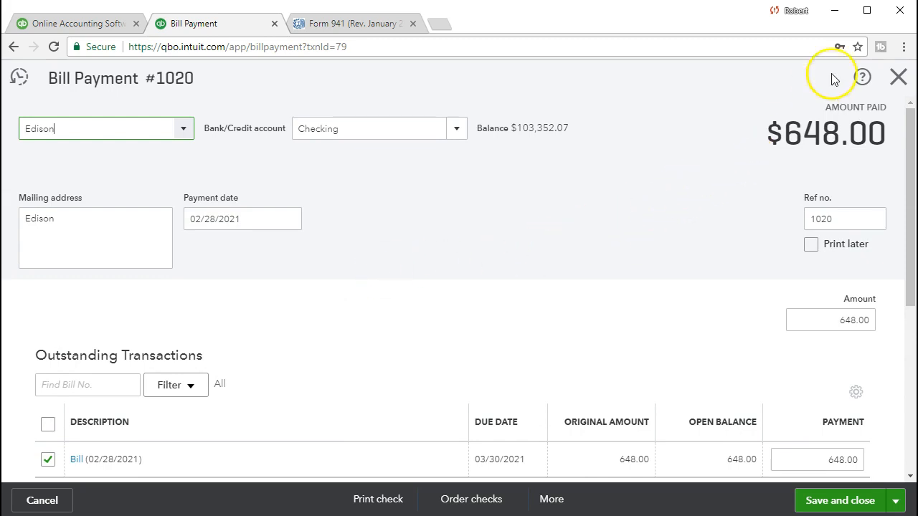
{"action": "left_click", "coordinate": [898, 77]}
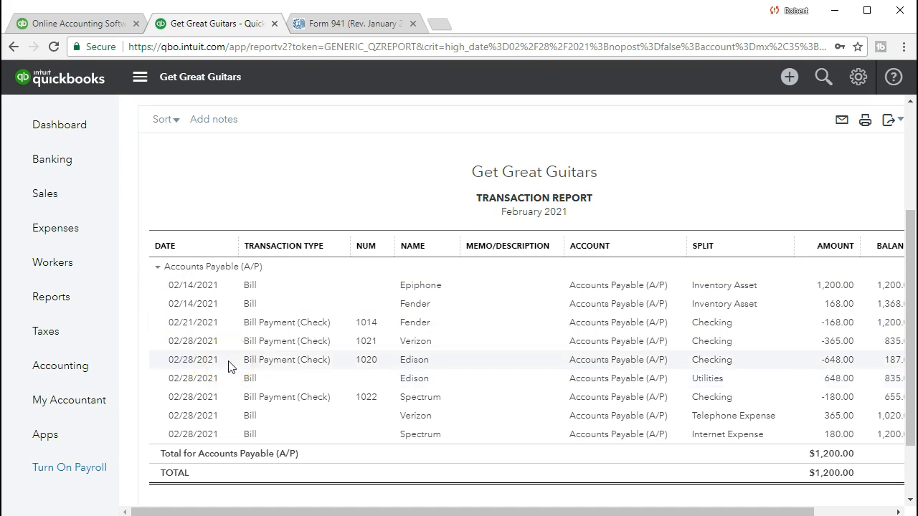
- Check the bills, bill payments and running balance column in the Accounts Payable transaction report for February 2021
{"action": "left_click", "coordinate": [242, 378]}
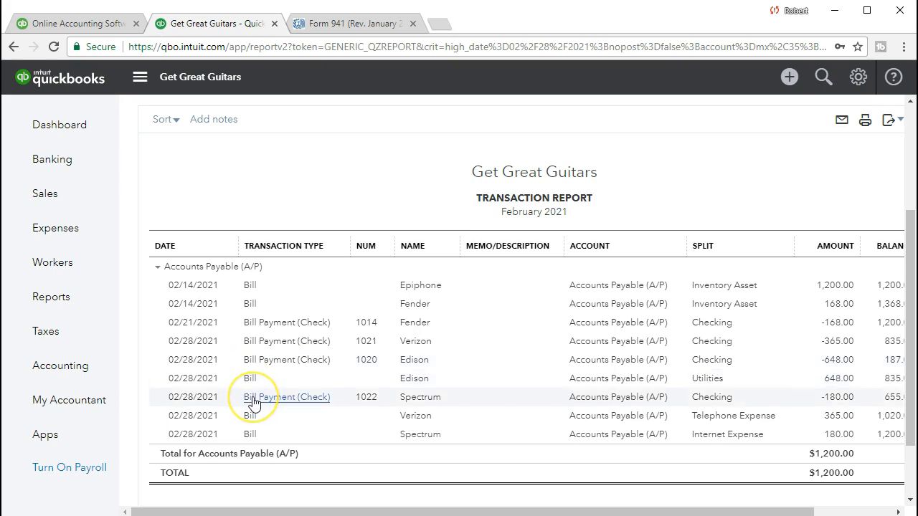
{"action": "left_click_drag", "start_coordinate": [595, 511], "coordinate": [681, 510]}
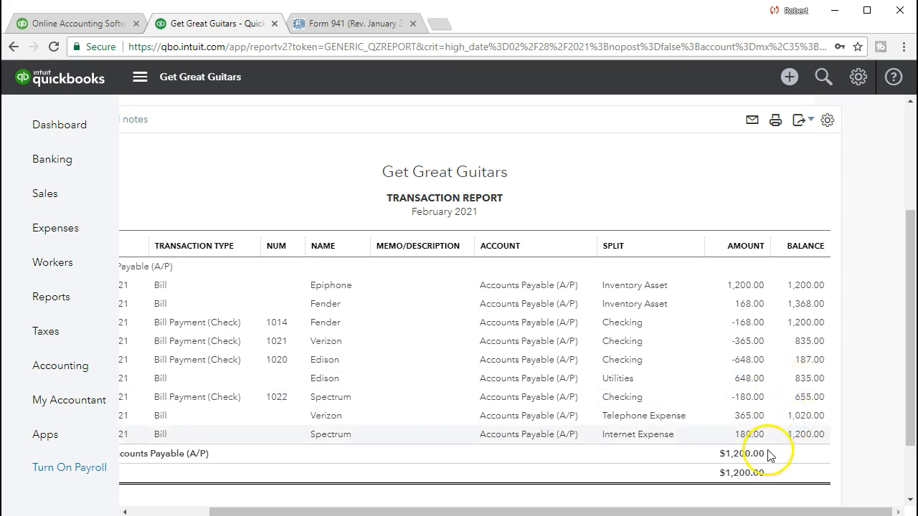
{"action": "left_click_drag", "start_coordinate": [735, 511], "coordinate": [577, 477]}
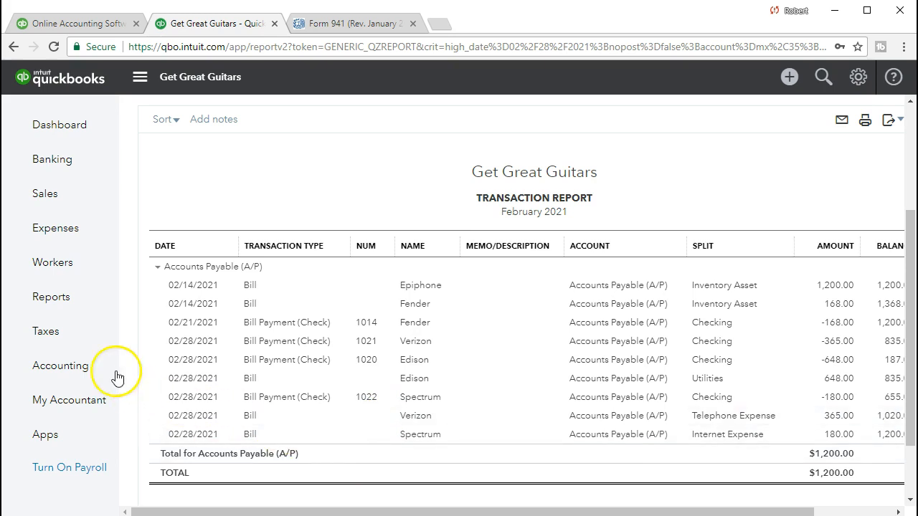
- Run the Vendor Balance Summary report to check the amounts still owed to vendors
{"action": "left_click", "coordinate": [74, 308]}
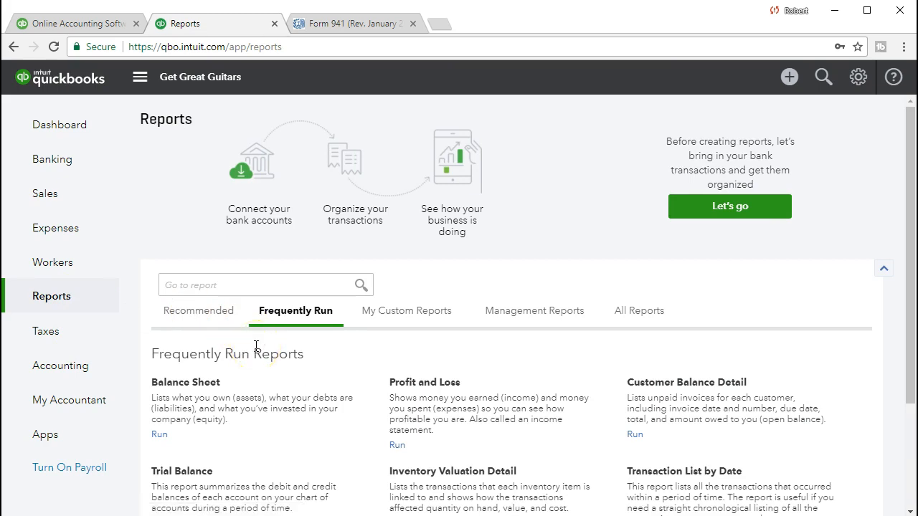
{"action": "scroll", "coordinate": [256, 351], "scroll_direction": "down", "scroll_amount": 1}
{"action": "scroll", "coordinate": [256, 351], "scroll_direction": "down", "scroll_amount": 1}
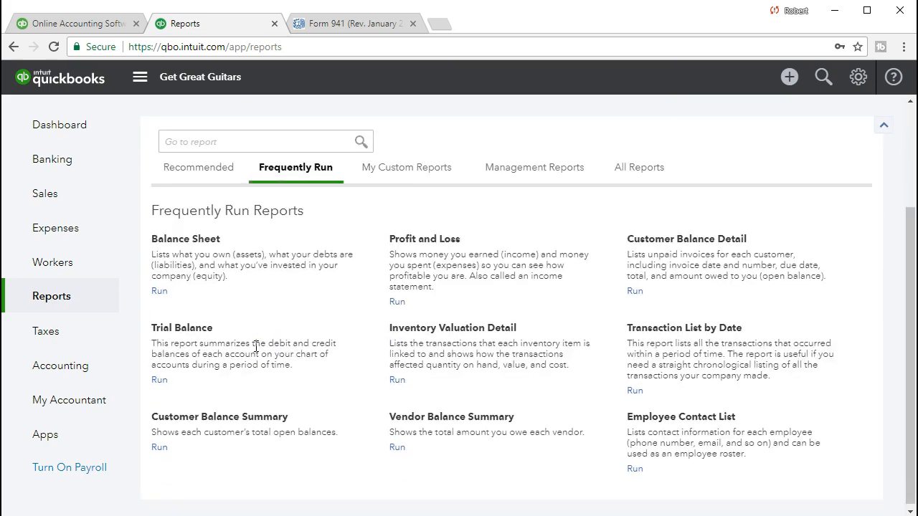
{"action": "left_click", "coordinate": [483, 426]}
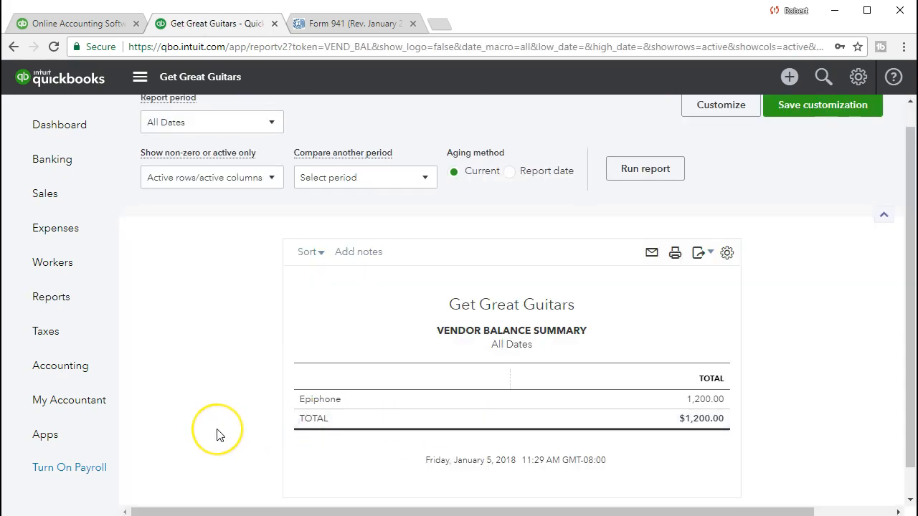
{"action": "scroll", "coordinate": [219, 436], "scroll_direction": "up", "scroll_amount": 1}
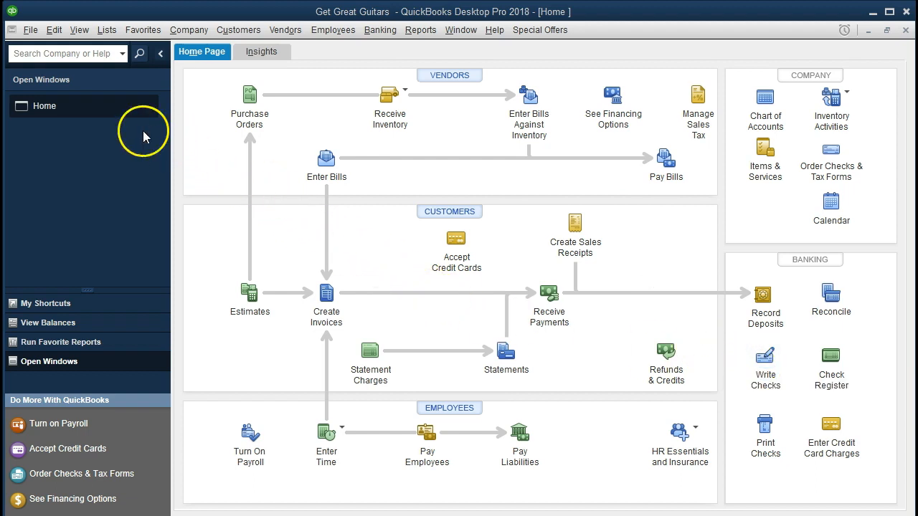
{"action": "left_click", "coordinate": [30, 30]}
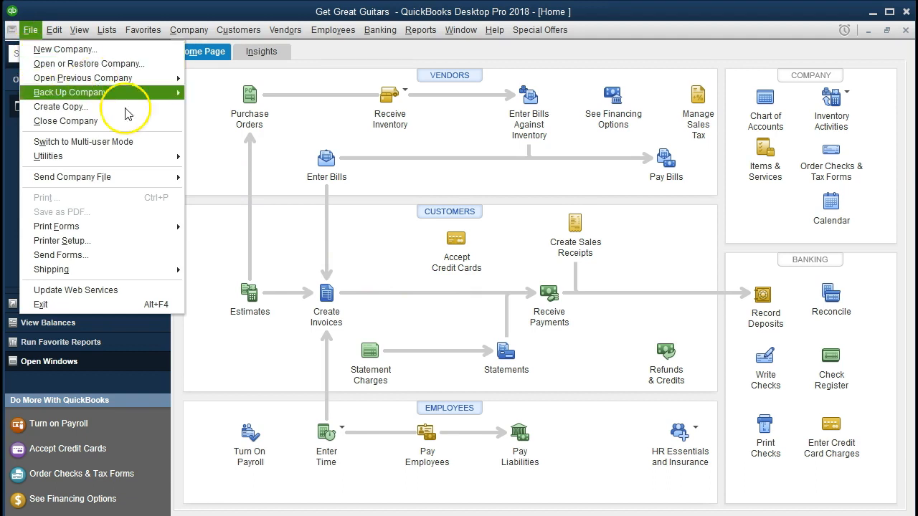
{"action": "left_click", "coordinate": [207, 159]}
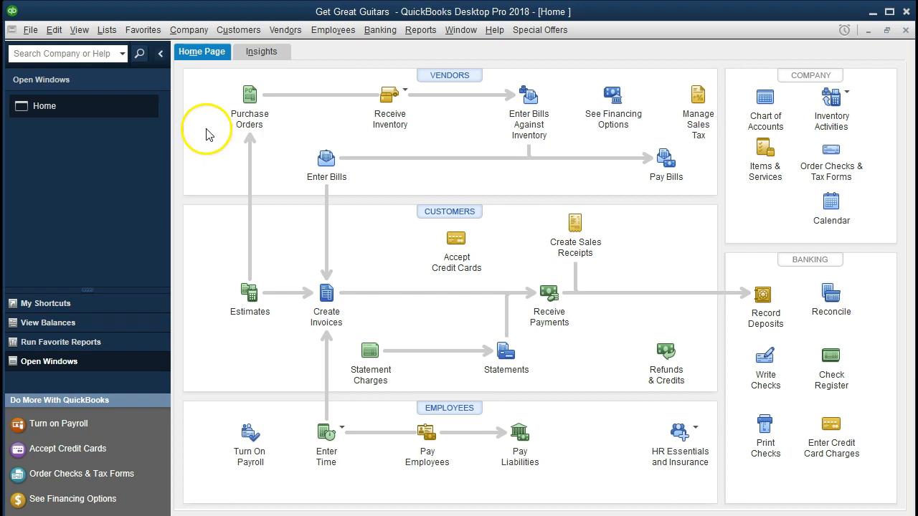
{"action": "left_click", "coordinate": [190, 33]}
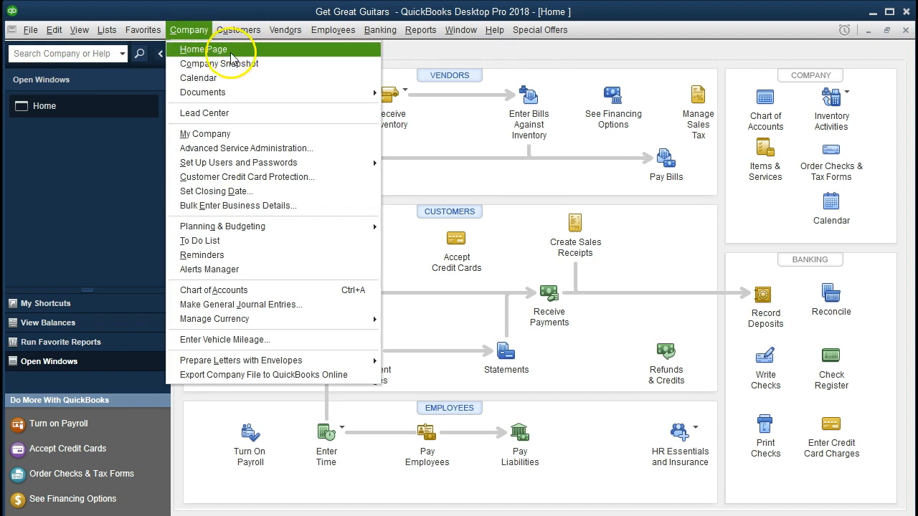
{"action": "left_click", "coordinate": [185, 32]}
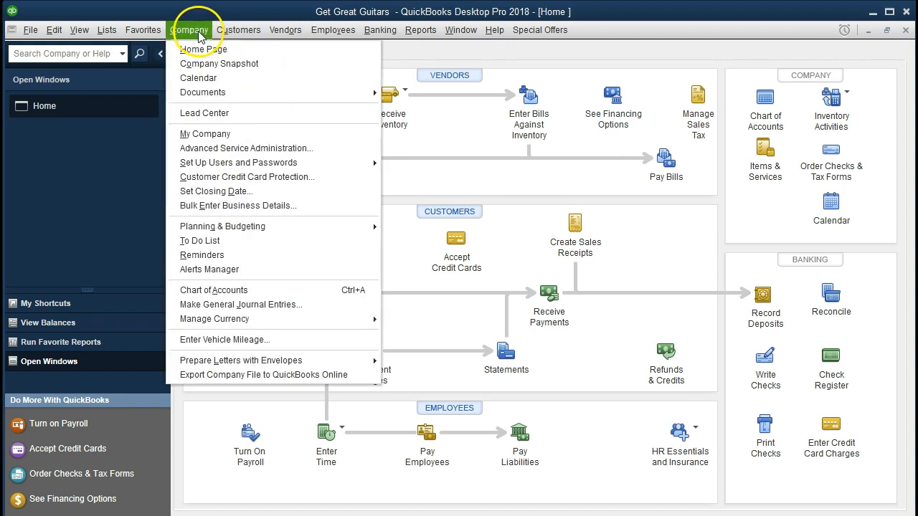
{"action": "left_click", "coordinate": [76, 160]}
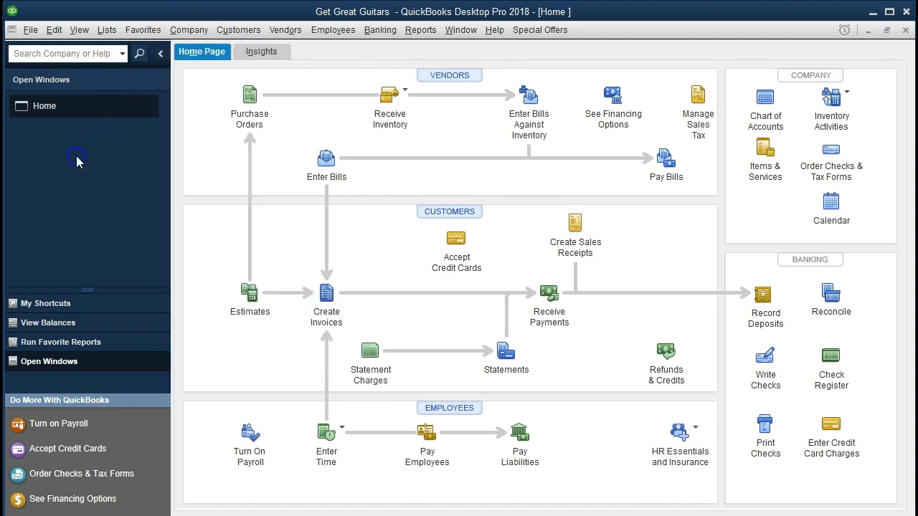
{"action": "left_click", "coordinate": [79, 30]}
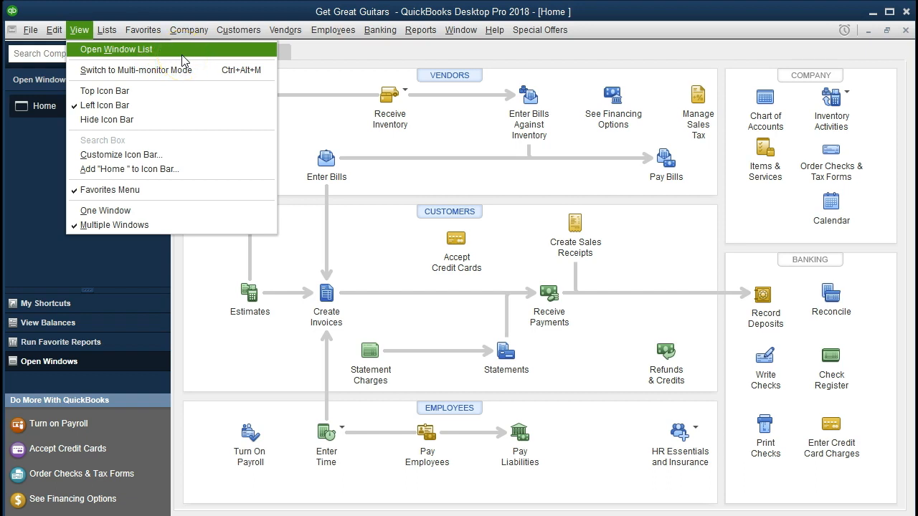
{"action": "left_click", "coordinate": [34, 177]}
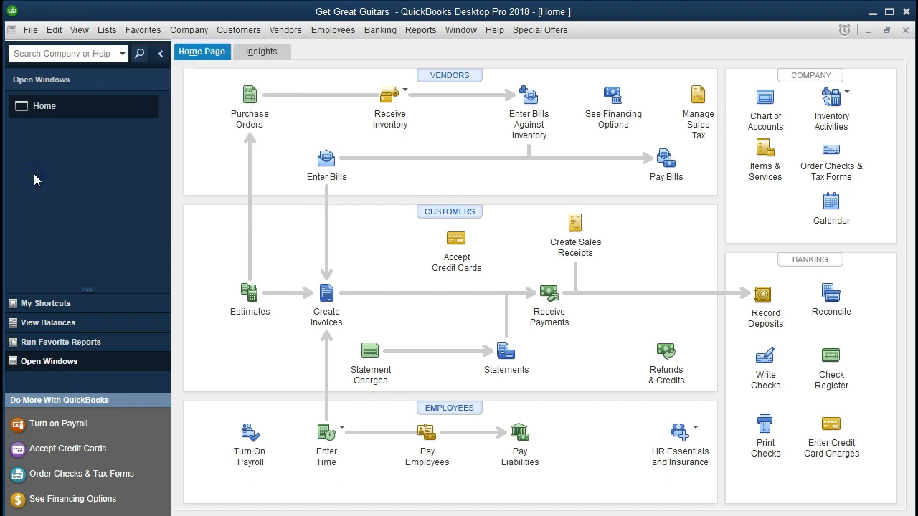
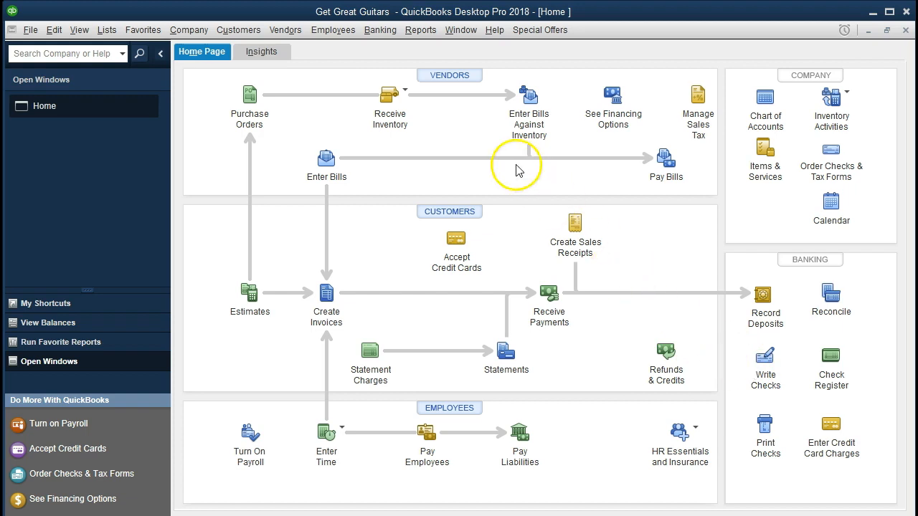
- Open the register of the Checking account and review its latest February 2021 check numbers
{"action": "left_click", "coordinate": [379, 34]}
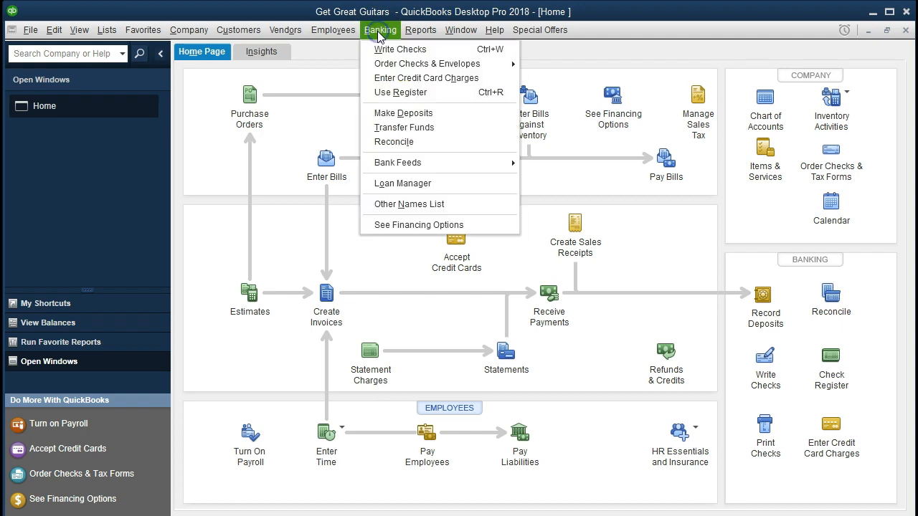
{"action": "left_click", "coordinate": [441, 100]}
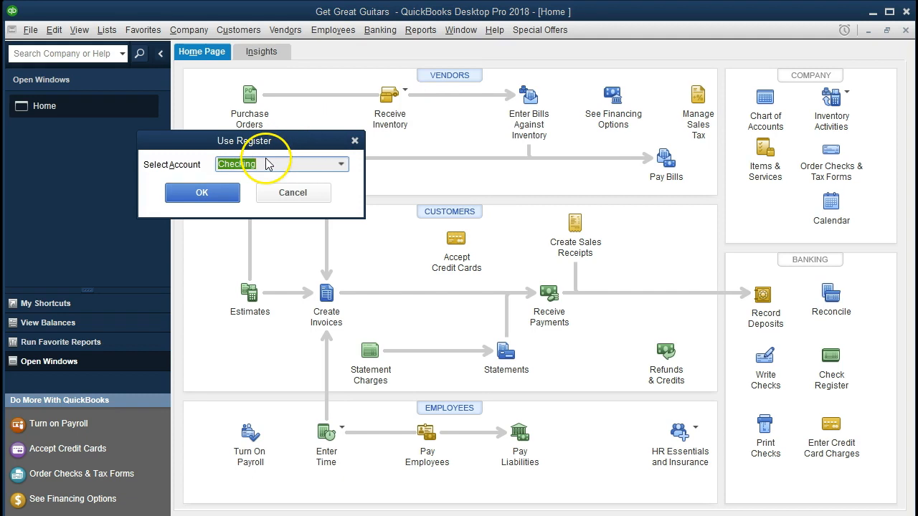
{"action": "left_click", "coordinate": [341, 164]}
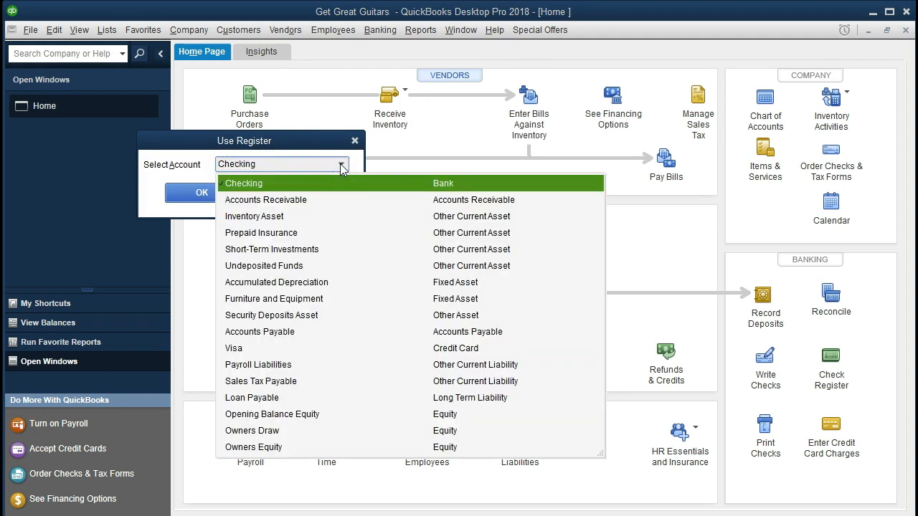
{"action": "left_click", "coordinate": [341, 164]}
{"action": "left_click", "coordinate": [215, 192]}
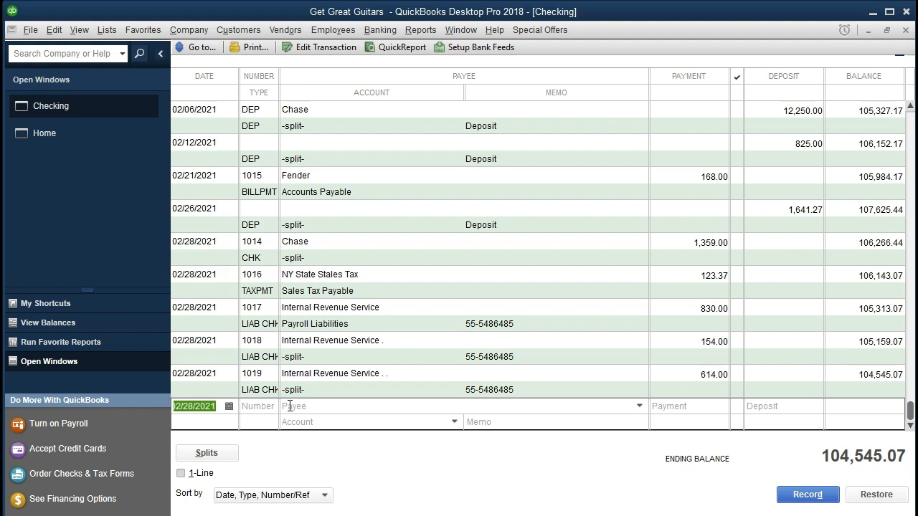
- Start a new vendor bill from the home page and choose Verizon as its vendor
{"action": "left_click", "coordinate": [59, 143]}
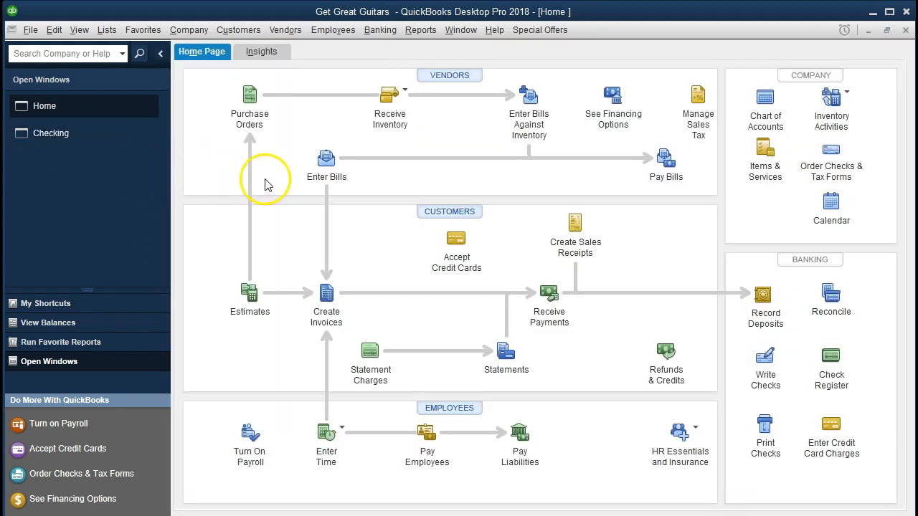
{"action": "left_click", "coordinate": [323, 167]}
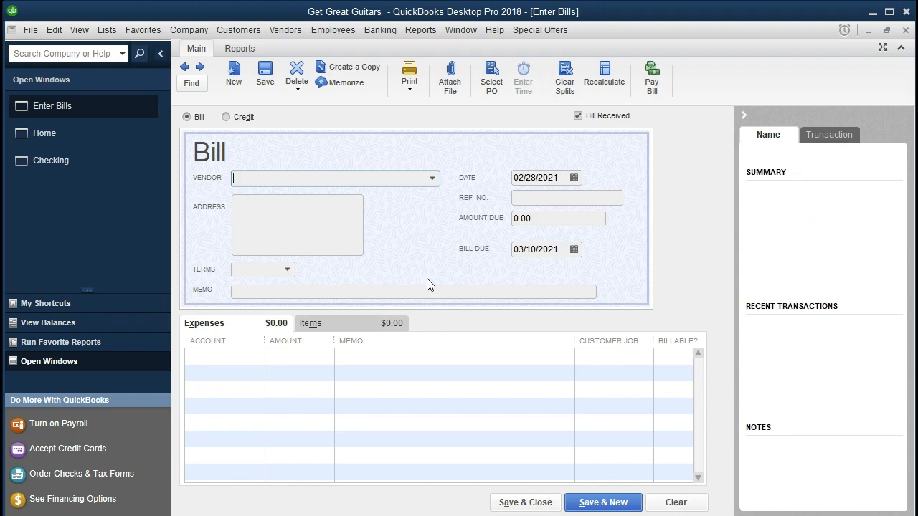
{"action": "left_click", "coordinate": [433, 178]}
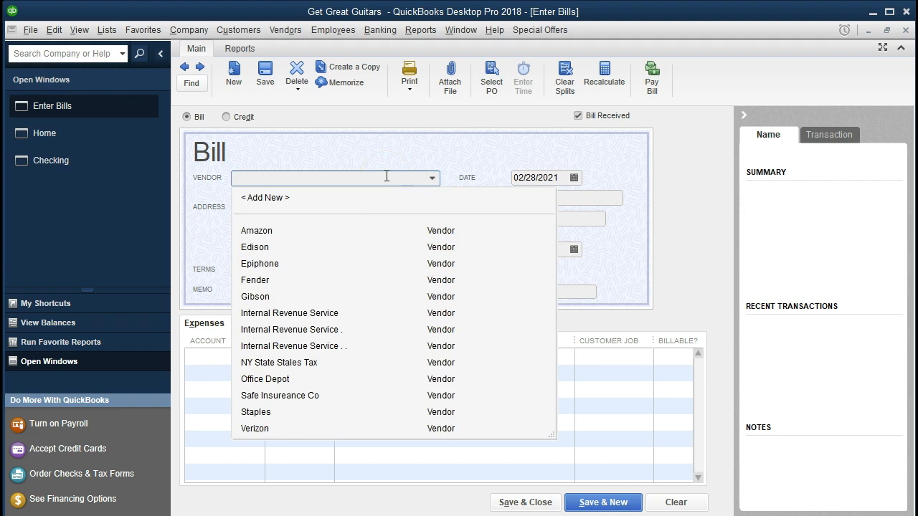
{"action": "type", "text": "Verizon"}
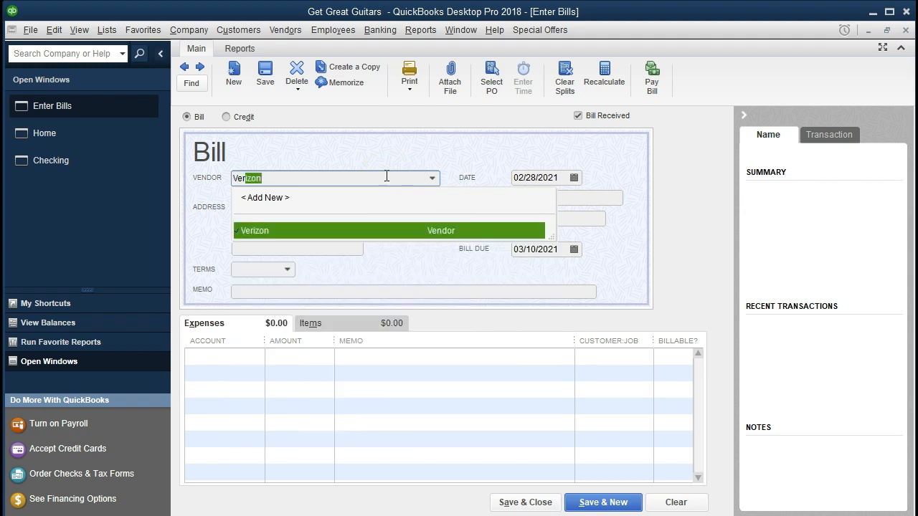
{"action": "left_click", "coordinate": [437, 239]}
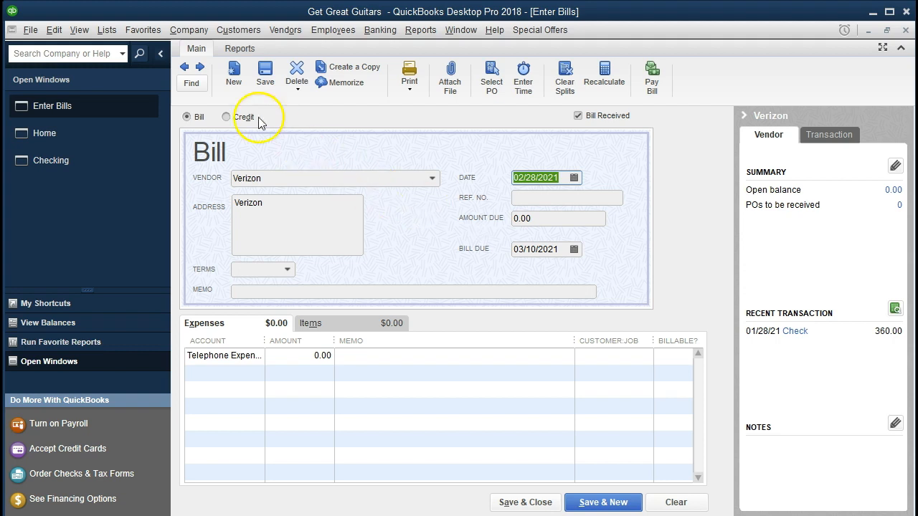
{"action": "left_click", "coordinate": [59, 32]}
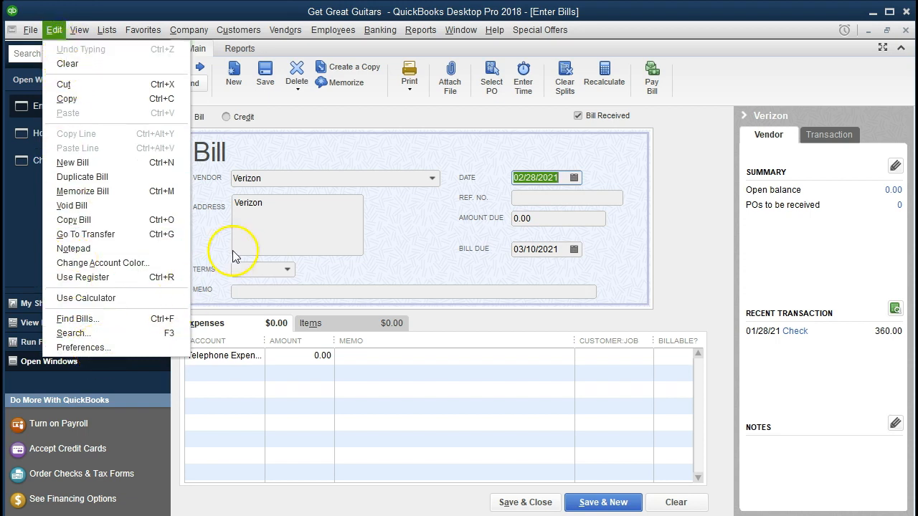
{"action": "left_click", "coordinate": [362, 148]}
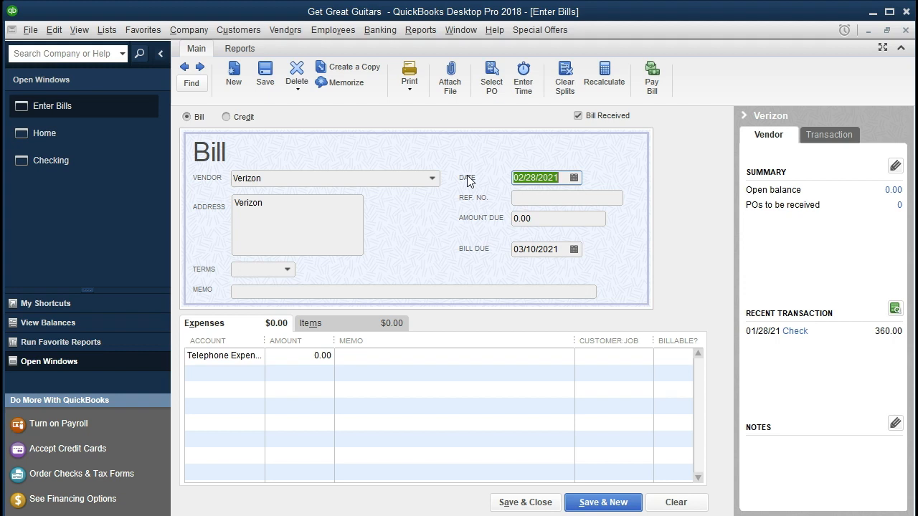
- Set the Verizon bill's amount due to 365.00, keeping the 02/28/2021 date and leaving the reference number and memo blank
{"action": "key", "text": "Tab"}
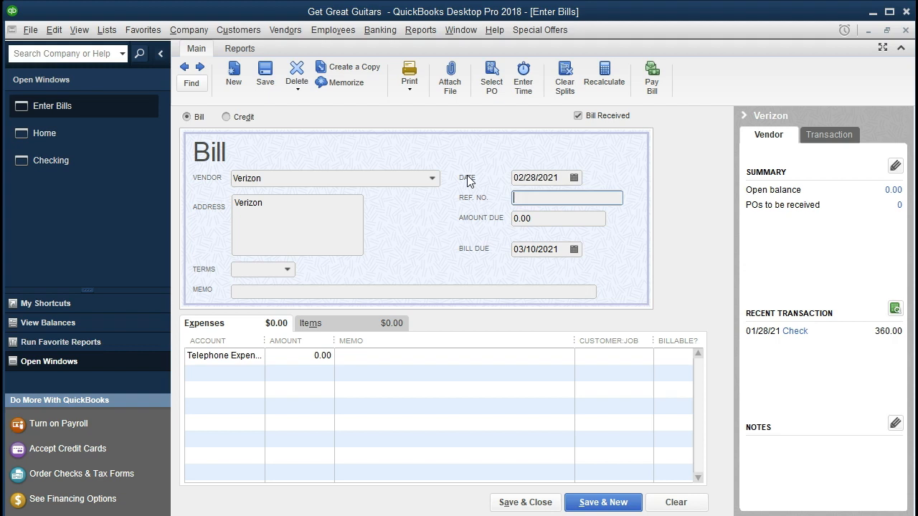
{"action": "key", "text": "Tab"}
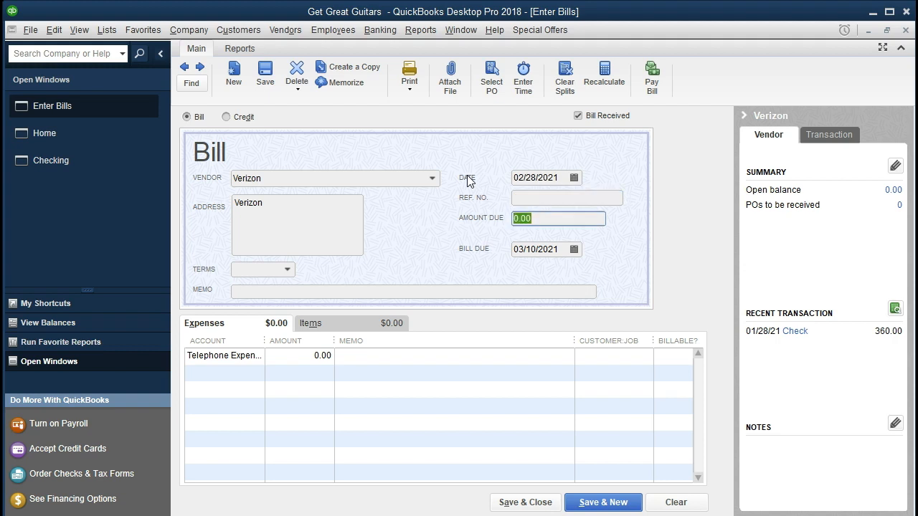
{"action": "type", "text": "365"}
{"action": "key", "text": "Tab"}
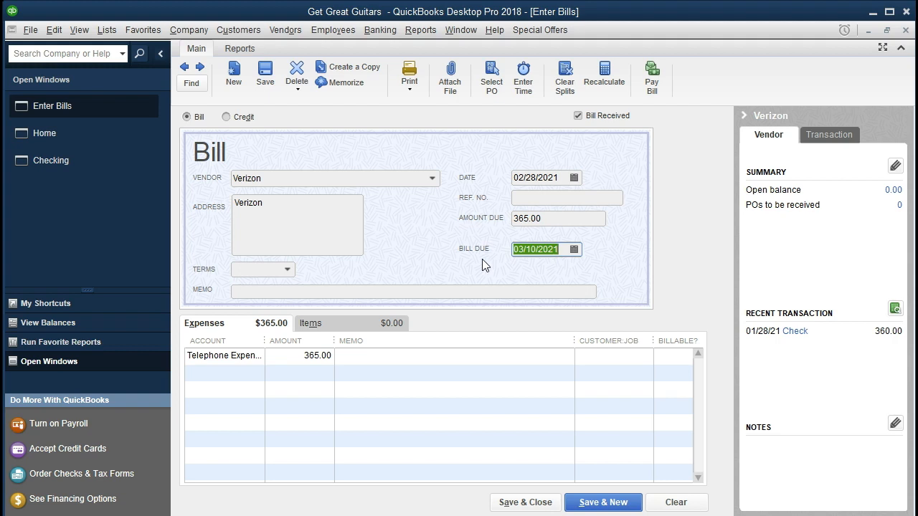
{"action": "key", "text": "Tab"}
{"action": "key", "text": "Tab"}
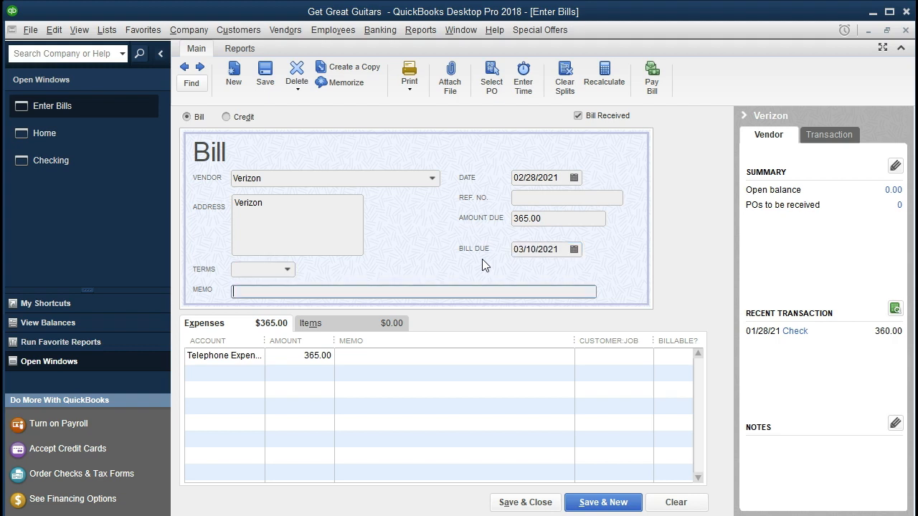
{"action": "key", "text": "Tab"}
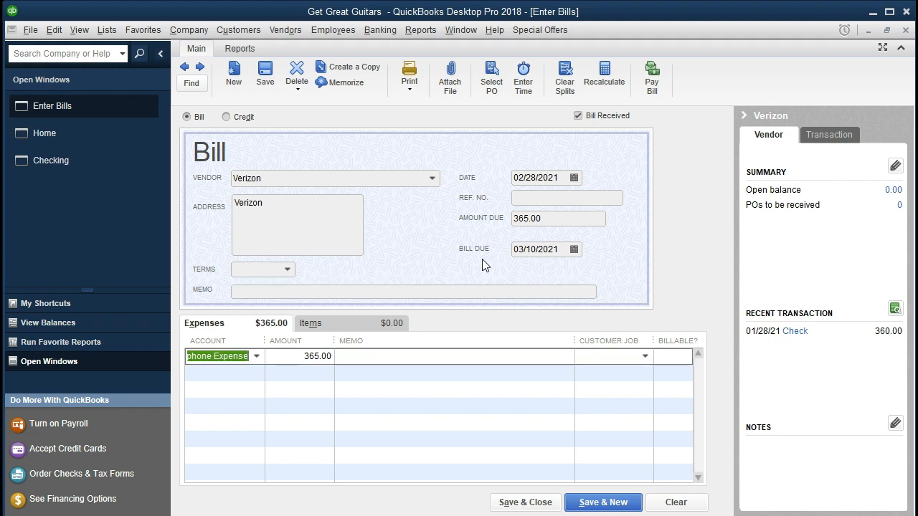
- Widen the account column of the bill's expense lines and review the account choices, keeping Telephone Expense
{"action": "left_click_drag", "start_coordinate": [266, 345], "coordinate": [286, 352]}
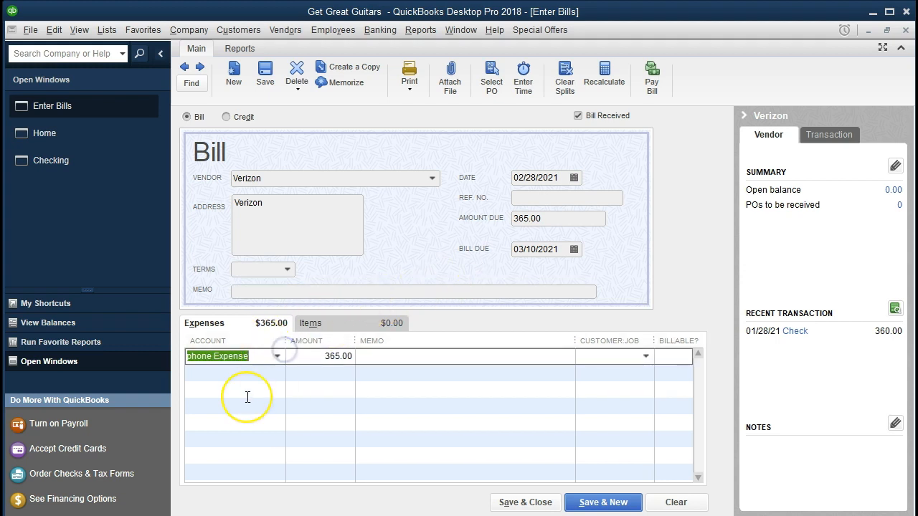
{"action": "key", "text": "Tab"}
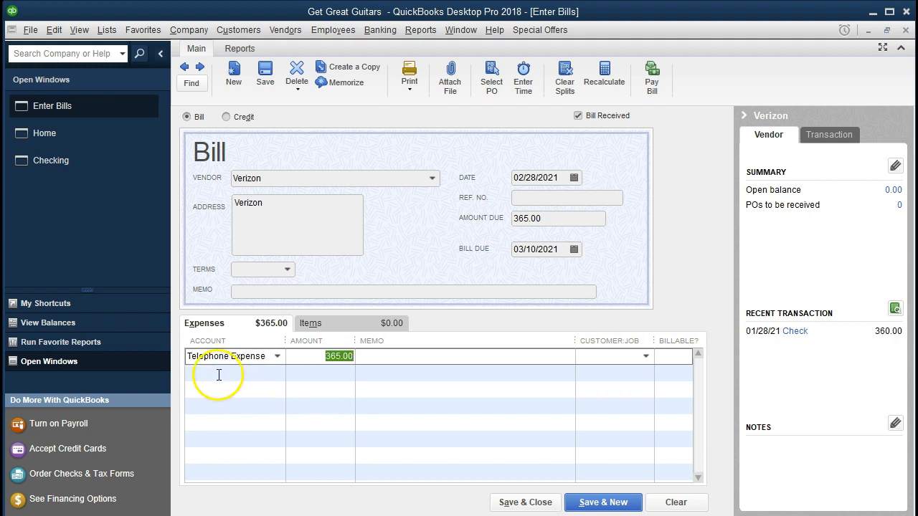
{"action": "left_click", "coordinate": [277, 356]}
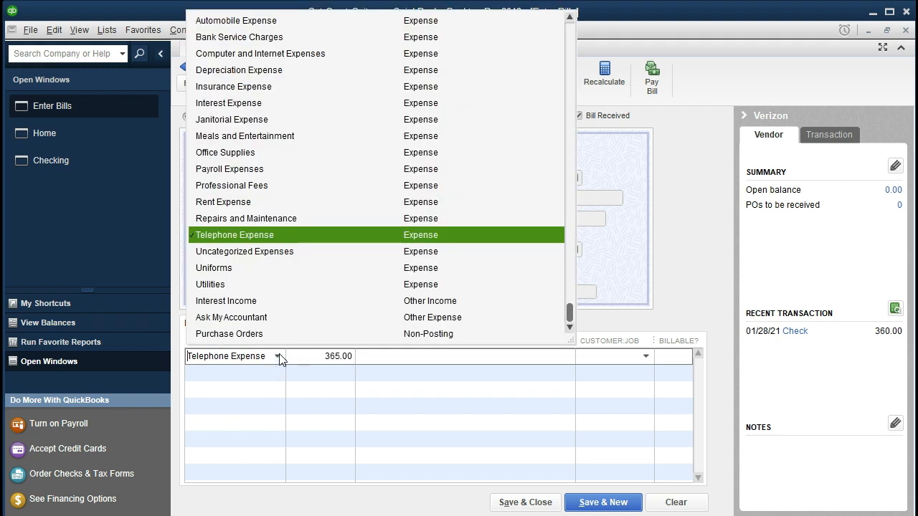
{"action": "left_click", "coordinate": [279, 355]}
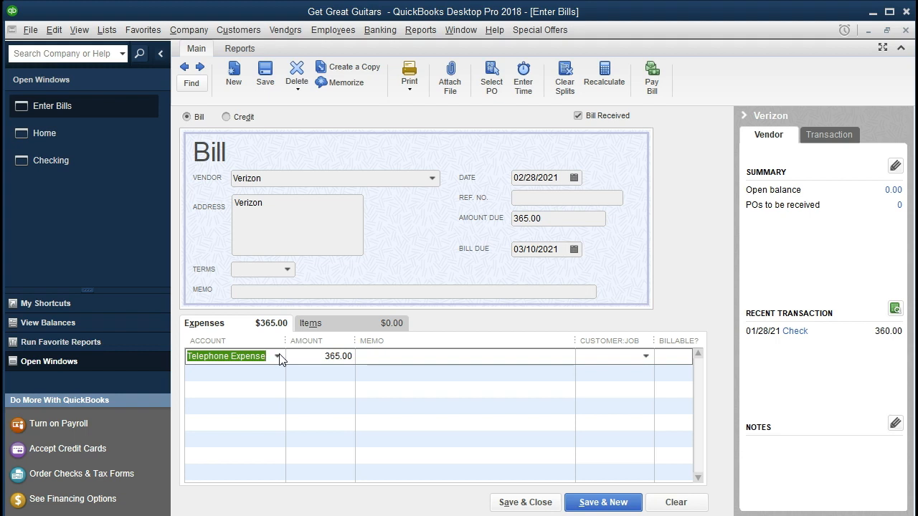
{"action": "left_click", "coordinate": [339, 366]}
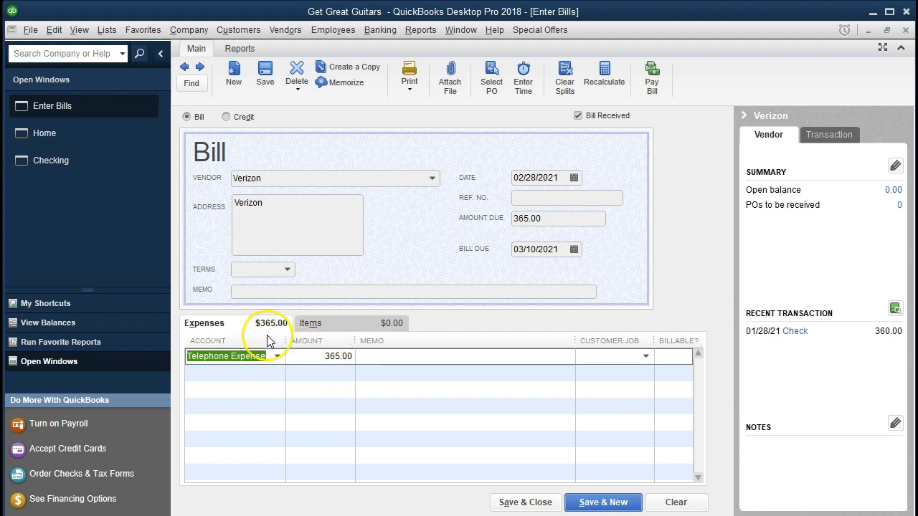
- Look at the bill's item lines, return to the expense lines, and save and close the Verizon bill
{"action": "left_click", "coordinate": [320, 324]}
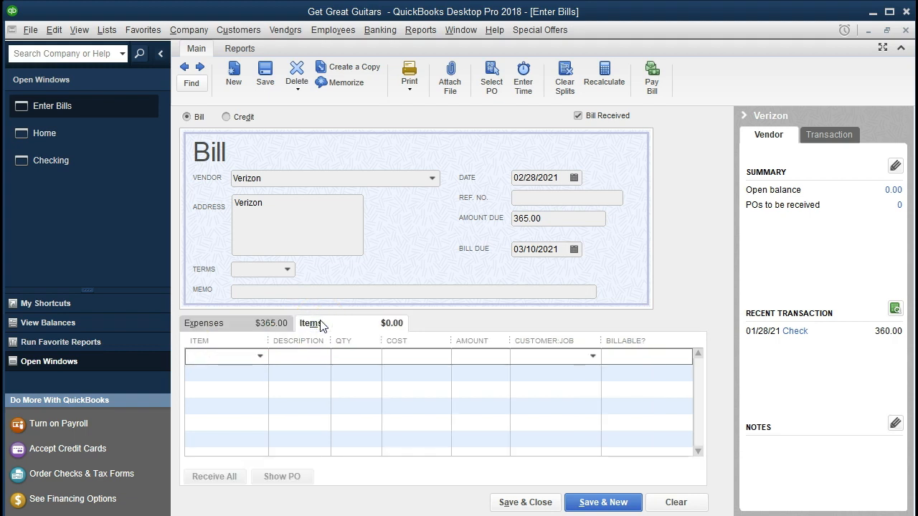
{"action": "left_click", "coordinate": [241, 323]}
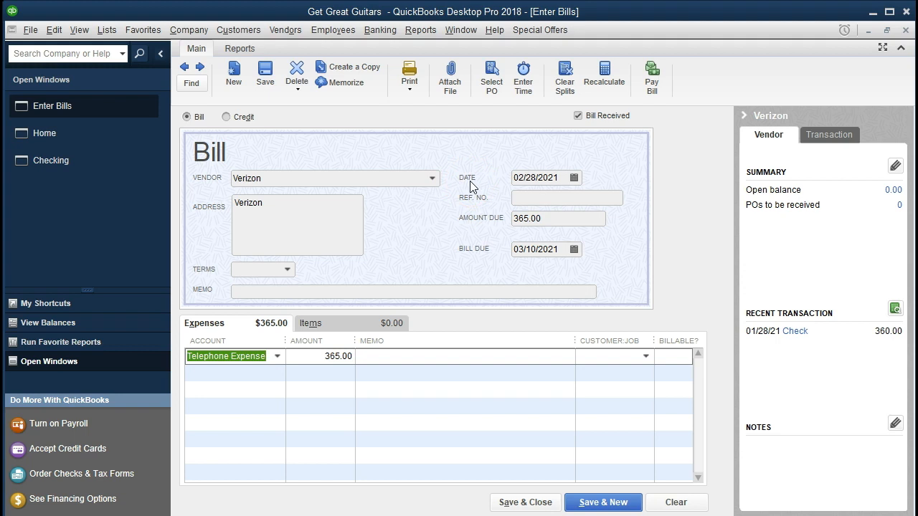
{"action": "left_click", "coordinate": [525, 502]}
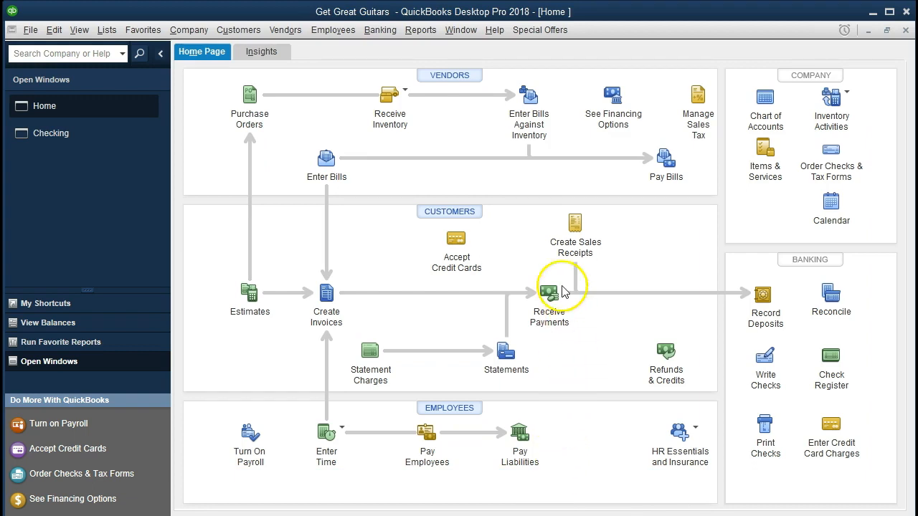
- Run the Balance Sheet Standard report for the company
{"action": "left_click", "coordinate": [433, 33]}
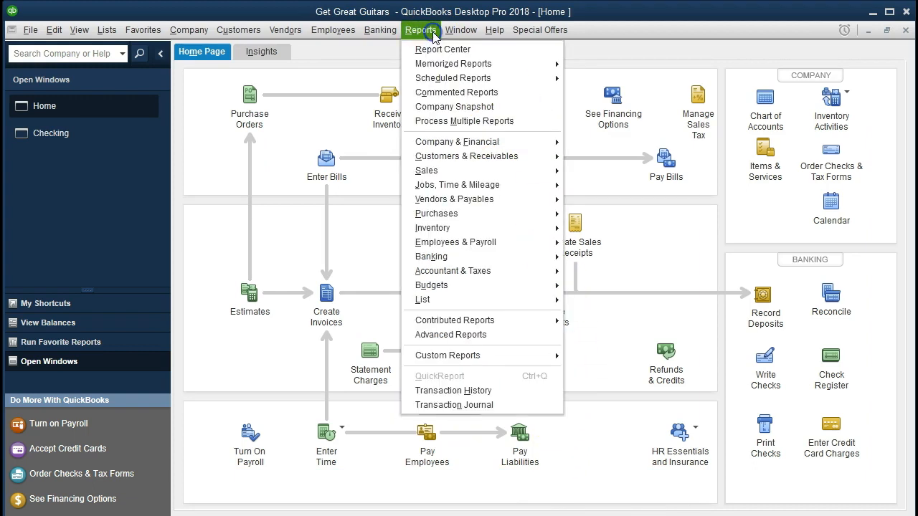
{"action": "mouse_move", "coordinate": [518, 143]}
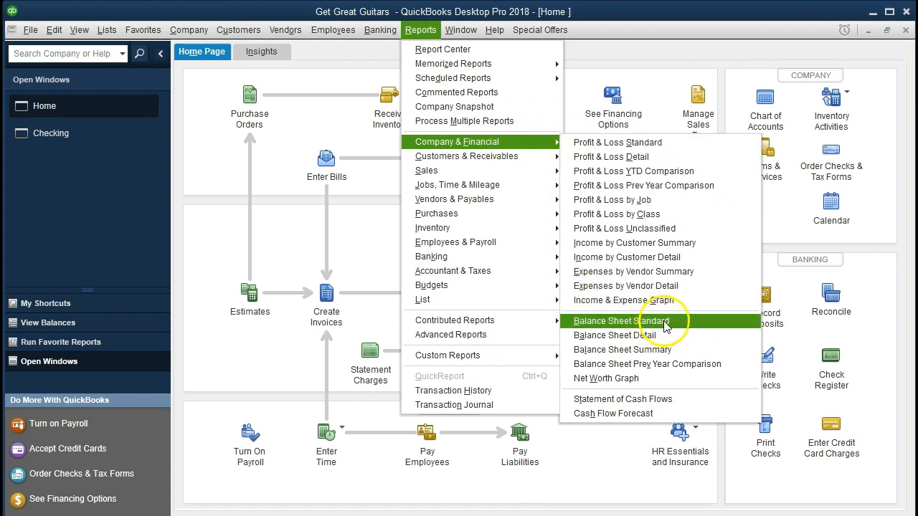
{"action": "left_click", "coordinate": [704, 321]}
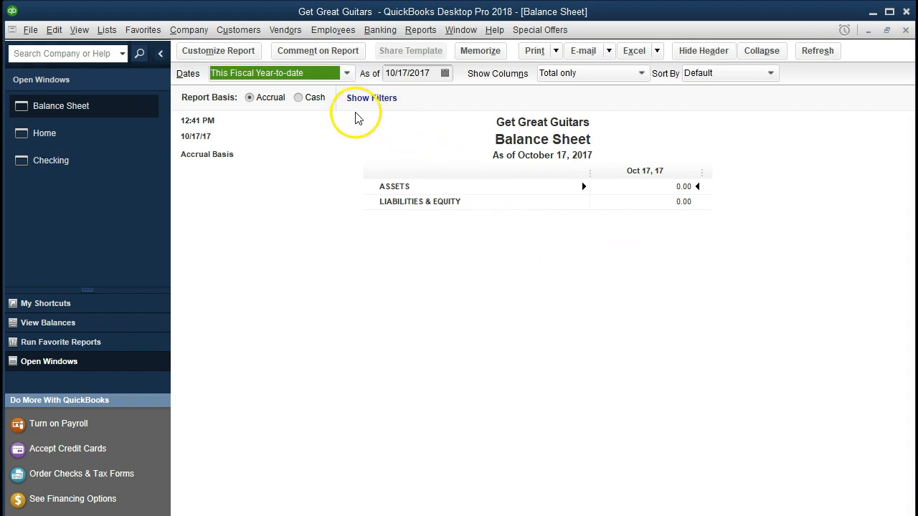
- Customize the Balance Sheet's date range to run from 01/01/2021 to 12/31/2021
{"action": "left_click", "coordinate": [256, 55]}
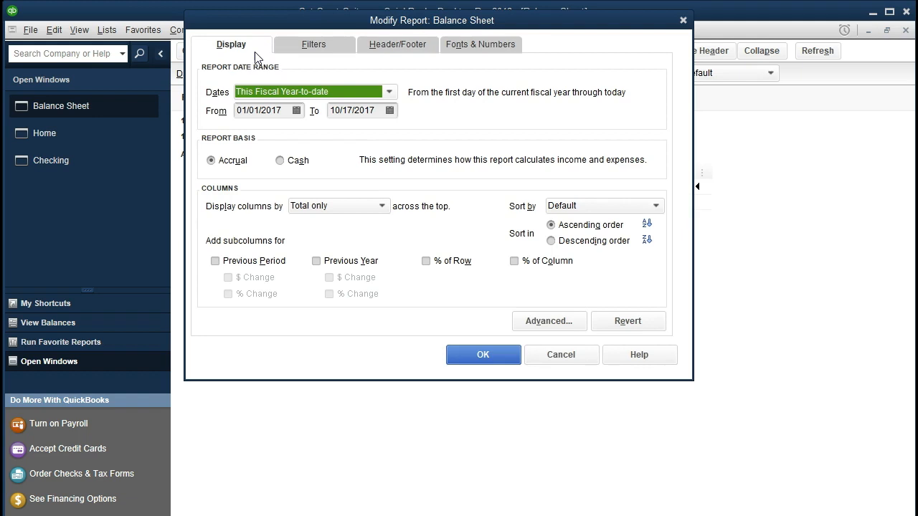
{"action": "key", "text": "Tab"}
{"action": "type", "text": "01"}
{"action": "type", "text": "/01/2021"}
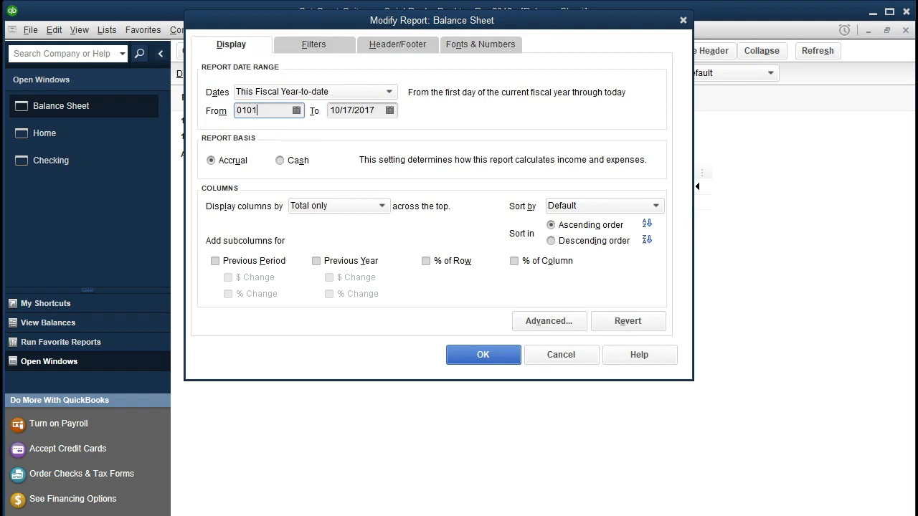
{"action": "key", "text": "Tab"}
{"action": "type", "text": "12"}
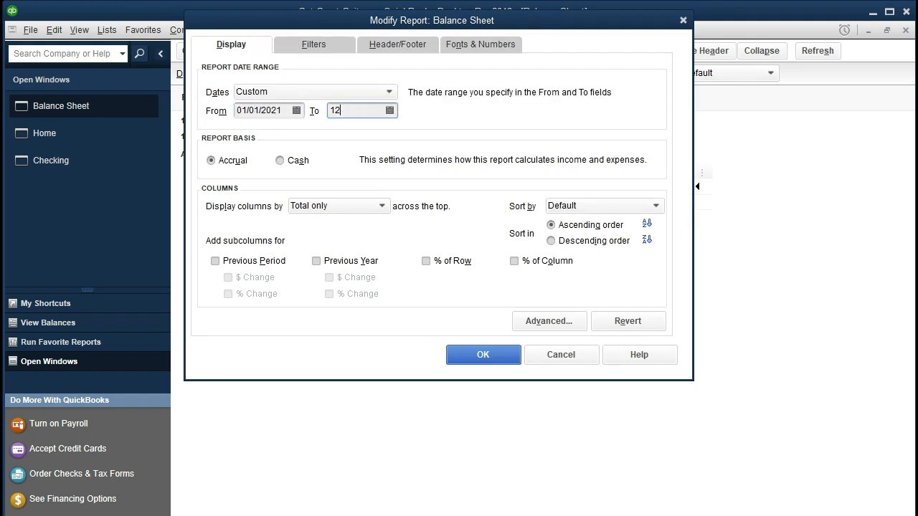
{"action": "type", "text": "/31/2021"}
{"action": "key", "text": "Tab"}
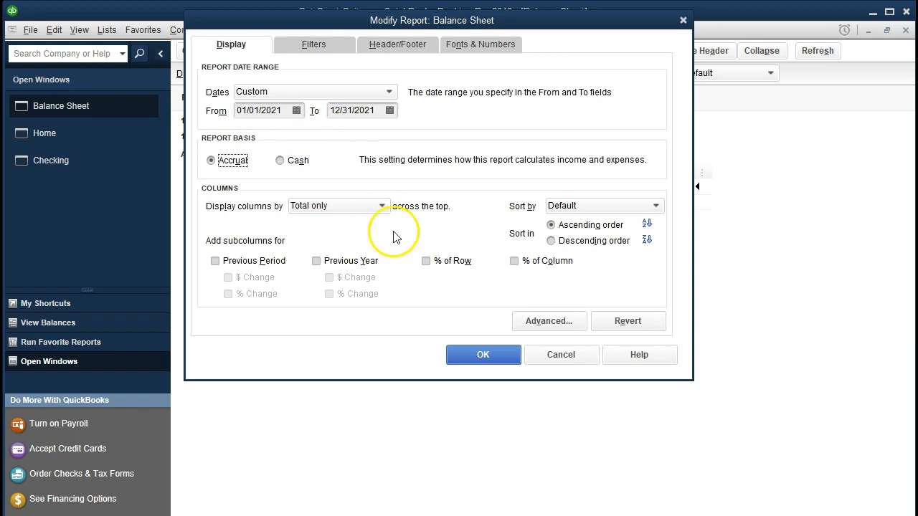
{"action": "left_click", "coordinate": [479, 354]}
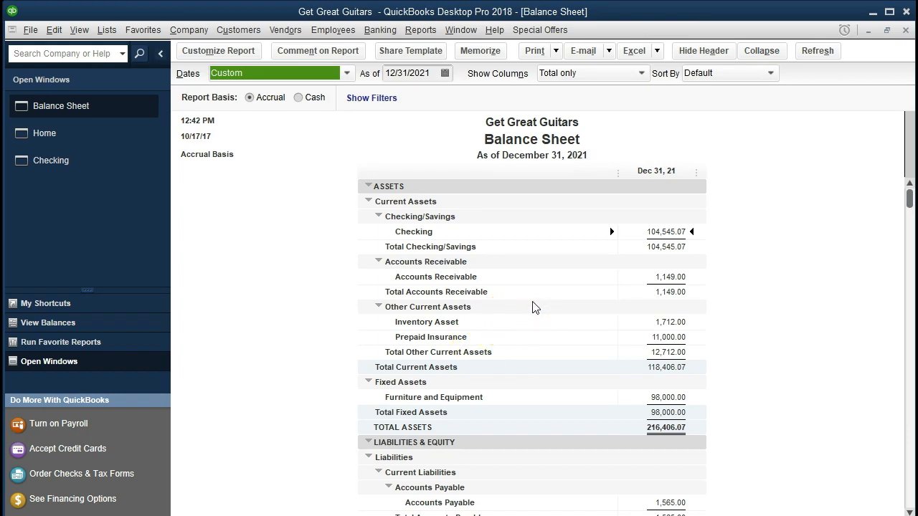
- Open the transactions behind Accounts Payable on the Balance Sheet, inspect the 02/28/2021 Verizon bill, and close both unchanged
{"action": "scroll", "coordinate": [533, 307], "scroll_direction": "down", "scroll_amount": 3}
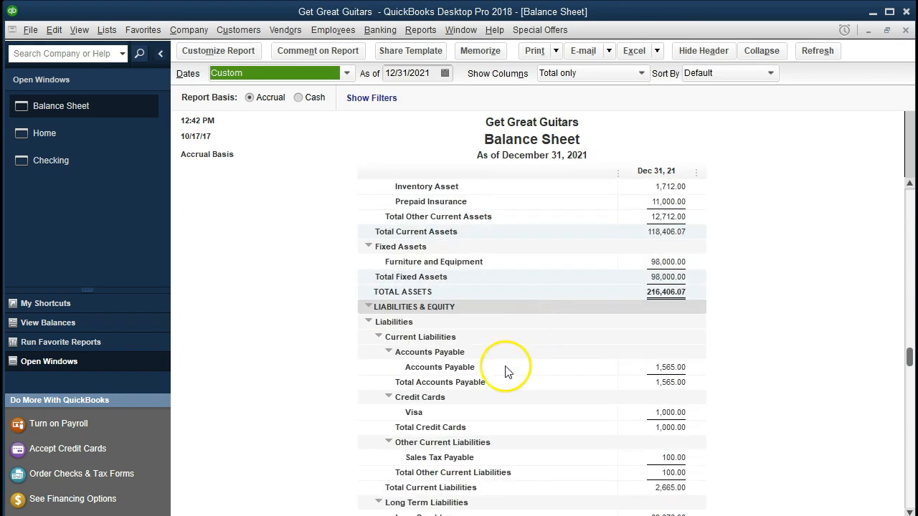
{"action": "double_click", "coordinate": [646, 370]}
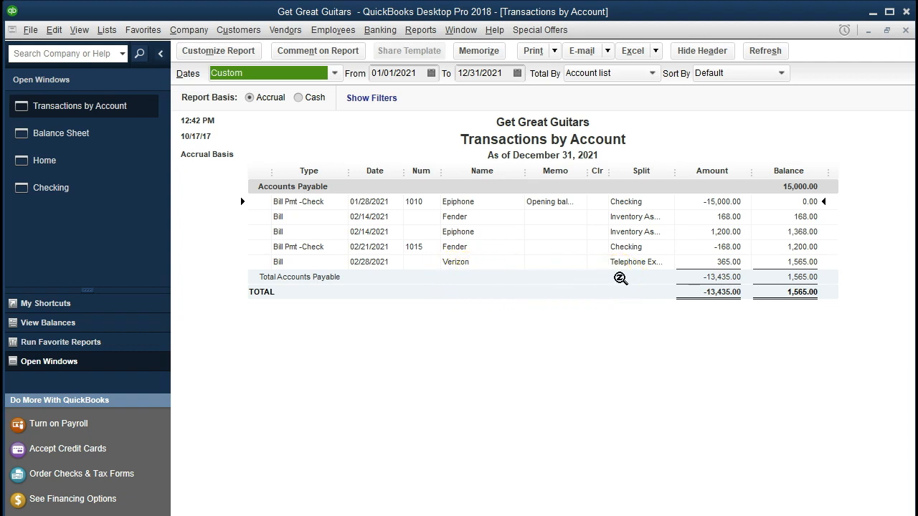
{"action": "double_click", "coordinate": [639, 262]}
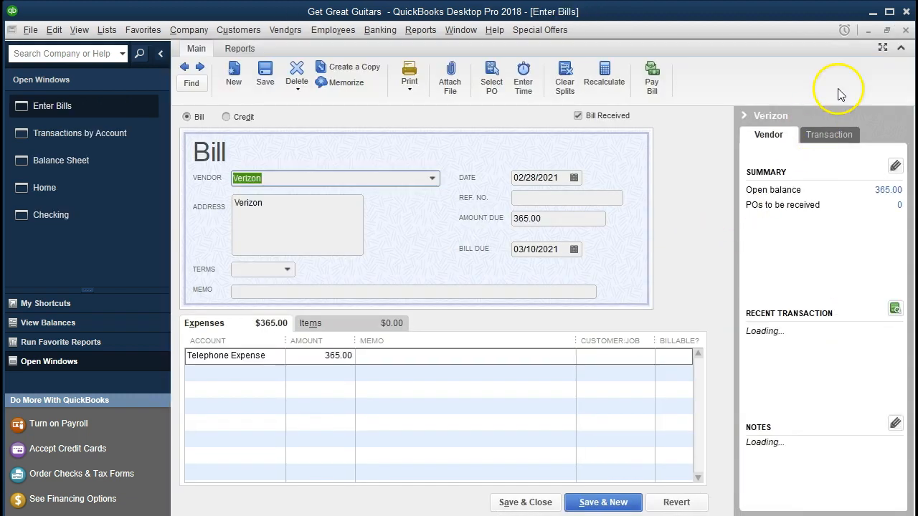
{"action": "left_click", "coordinate": [906, 31]}
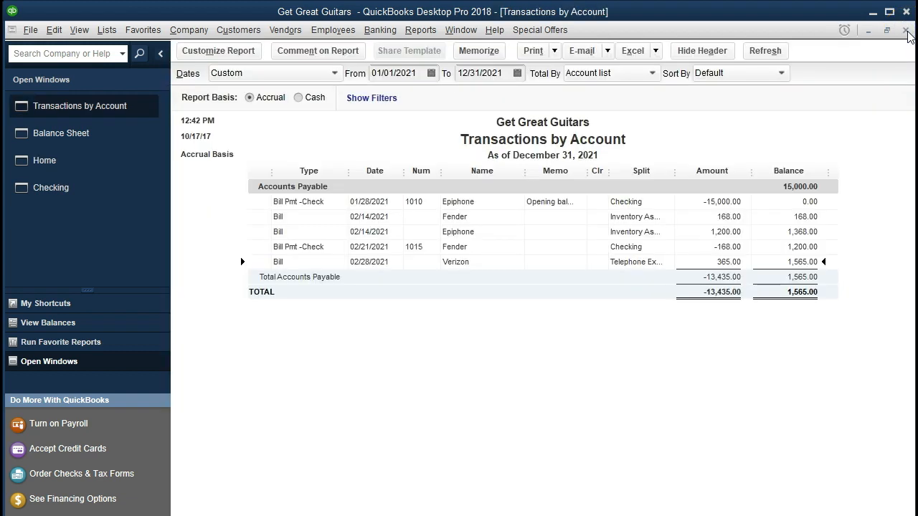
{"action": "left_click", "coordinate": [907, 30]}
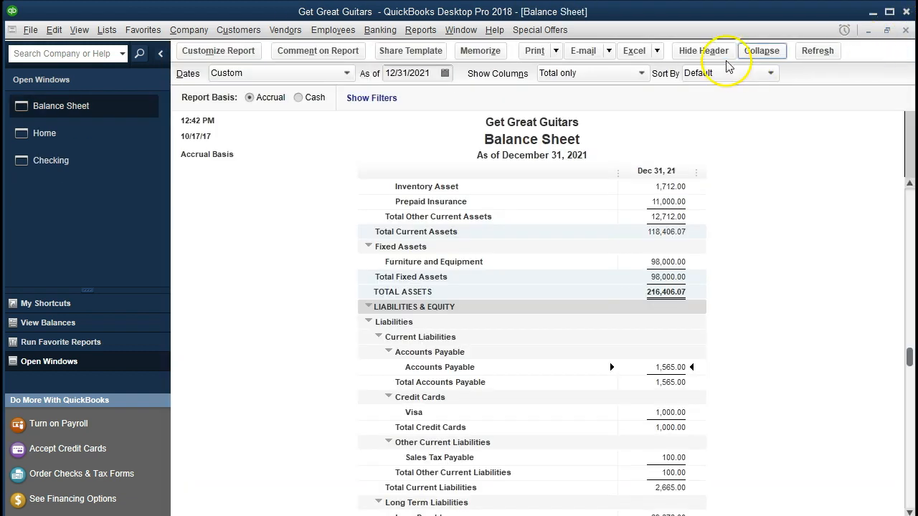
- Run the Vendor Balance Detail report, inspect the 02/28/2021 Verizon bill from it, and close the bill unchanged
{"action": "left_click", "coordinate": [434, 35]}
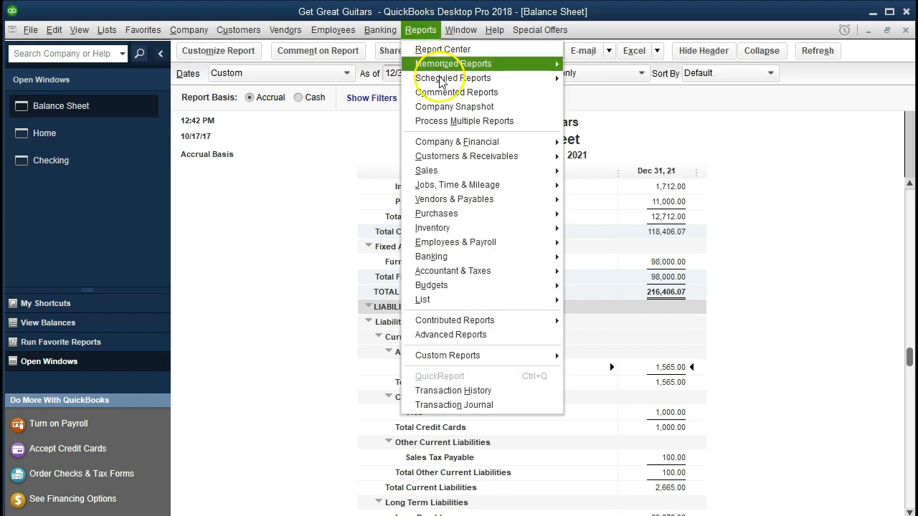
{"action": "mouse_move", "coordinate": [441, 171]}
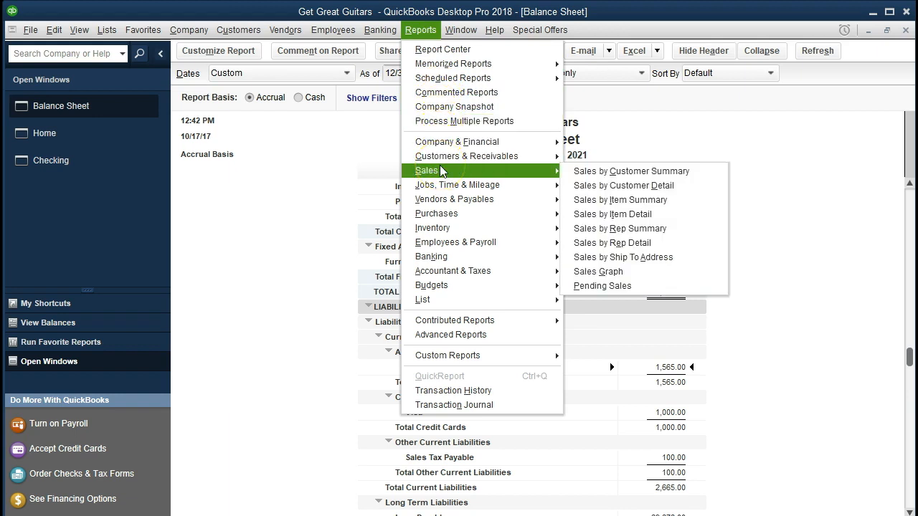
{"action": "mouse_move", "coordinate": [466, 245]}
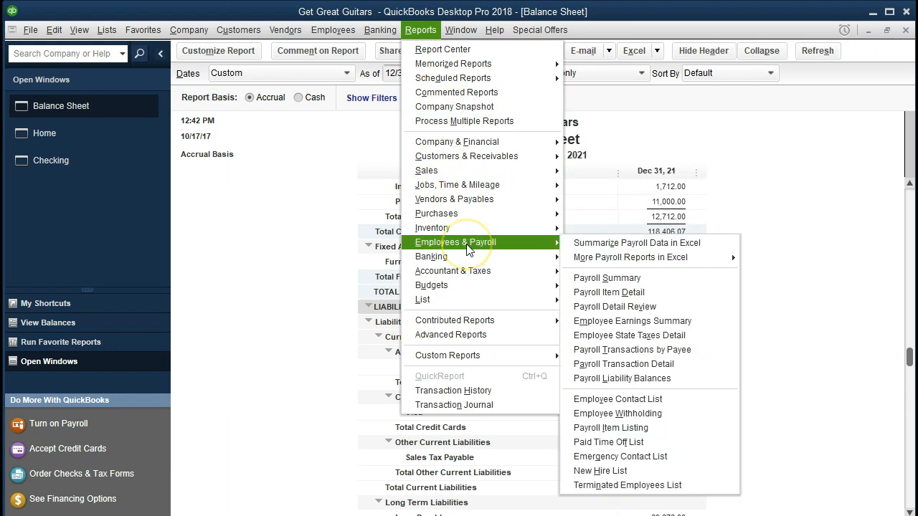
{"action": "mouse_move", "coordinate": [517, 199]}
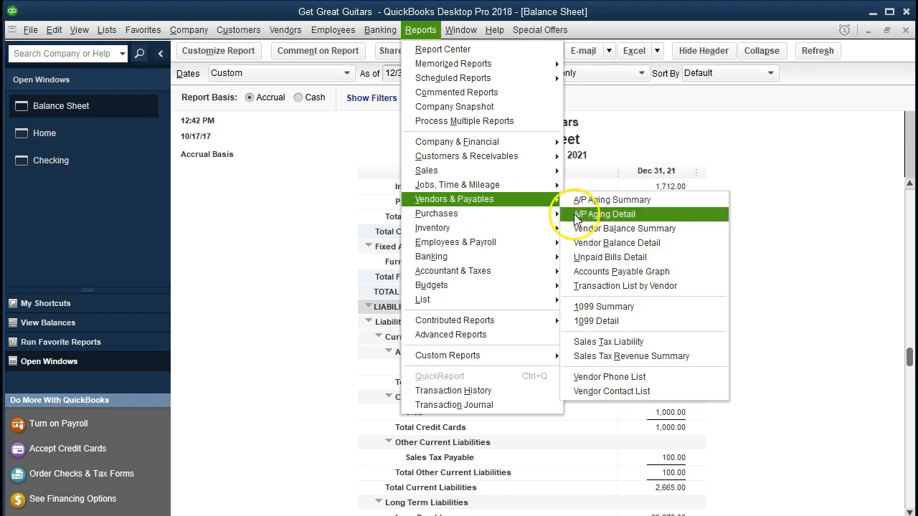
{"action": "left_click", "coordinate": [581, 243]}
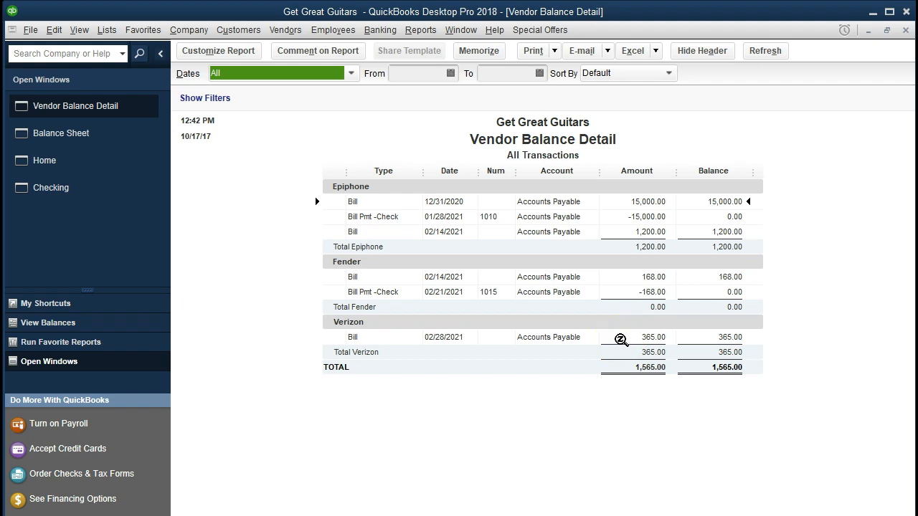
{"action": "double_click", "coordinate": [620, 339]}
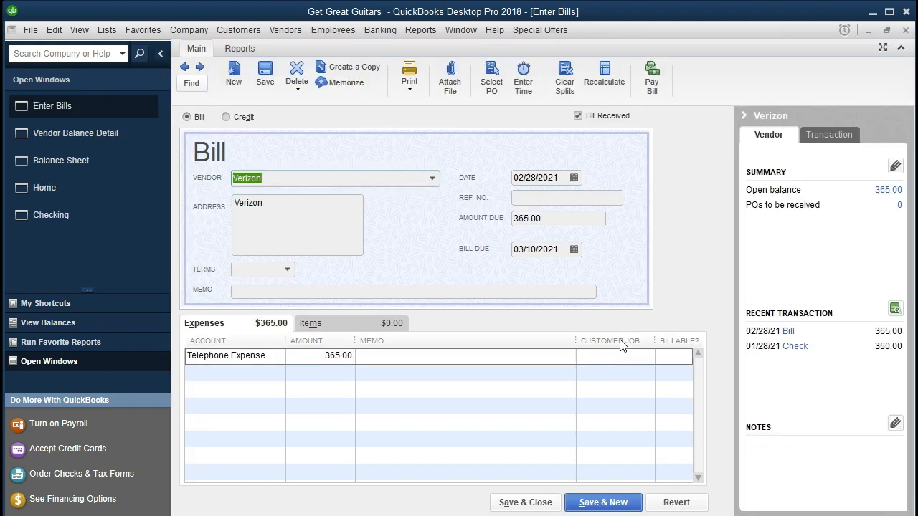
{"action": "left_click", "coordinate": [906, 32]}
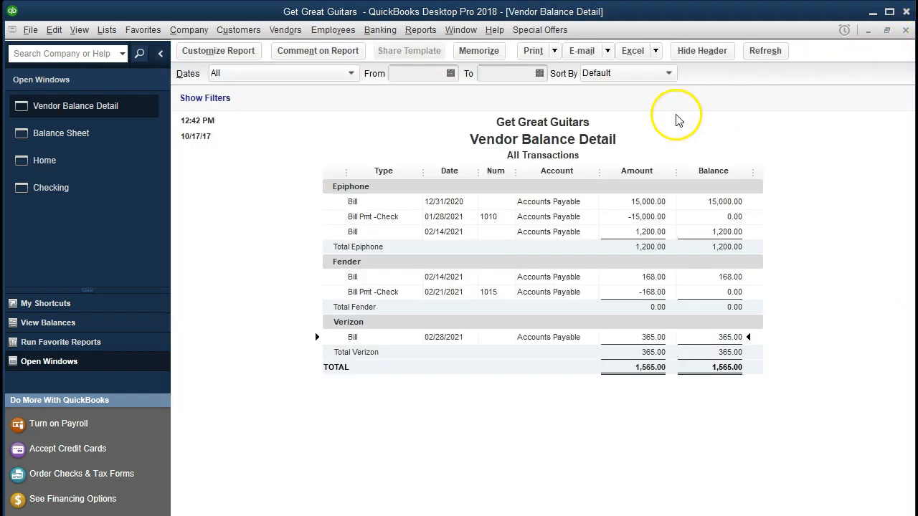
- Run the Profit & Loss Standard report for 01/01/2021 to 12/31/2021
{"action": "left_click", "coordinate": [433, 32]}
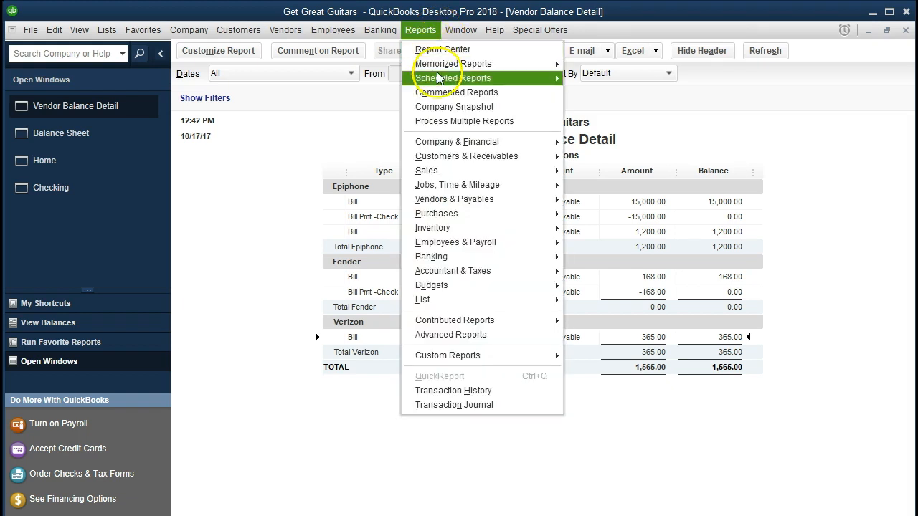
{"action": "mouse_move", "coordinate": [528, 149]}
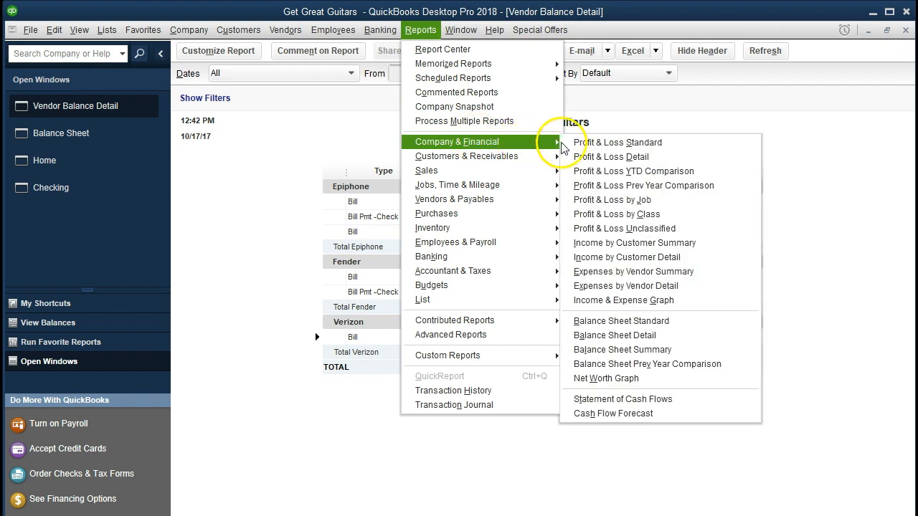
{"action": "left_click", "coordinate": [677, 148]}
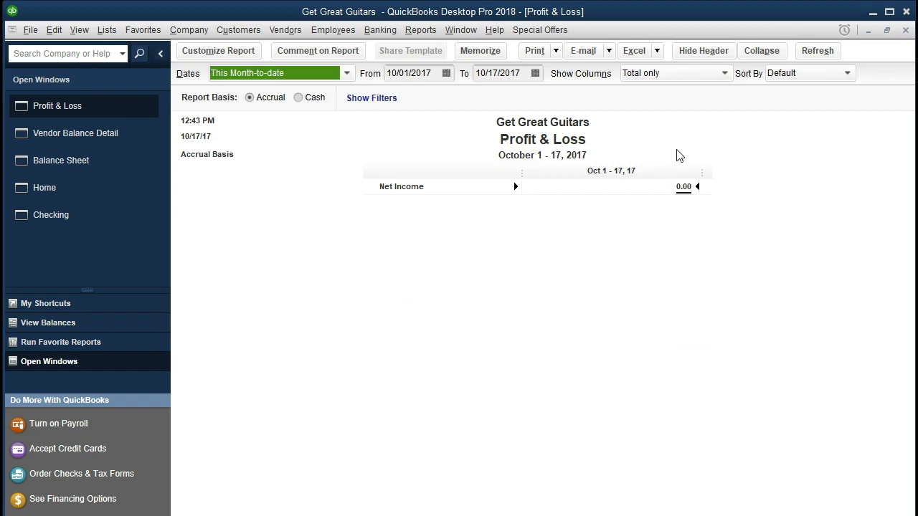
{"action": "key", "text": "Tab"}
{"action": "type", "text": "010121"}
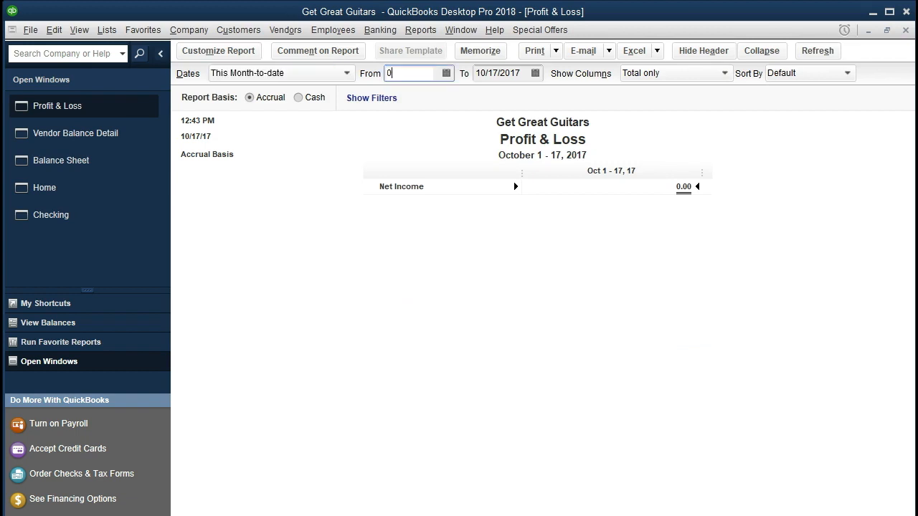
{"action": "key", "text": "Tab"}
{"action": "type", "text": "12/31/2021"}
{"action": "key", "text": "Tab"}
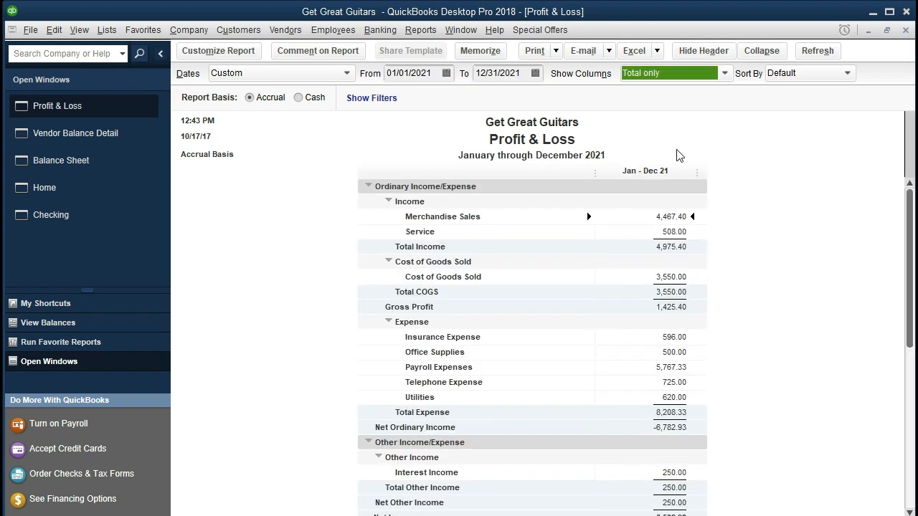
- Open the transactions behind Telephone Expense on the Profit & Loss, inspect the 02/28/2021 Verizon bill, and close both unchanged
{"action": "scroll", "coordinate": [679, 156], "scroll_direction": "down", "scroll_amount": 1}
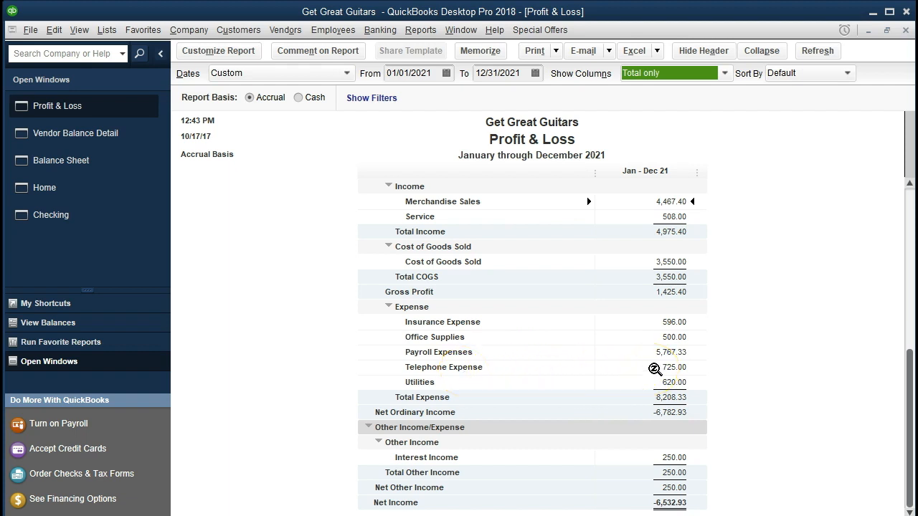
{"action": "double_click", "coordinate": [655, 369]}
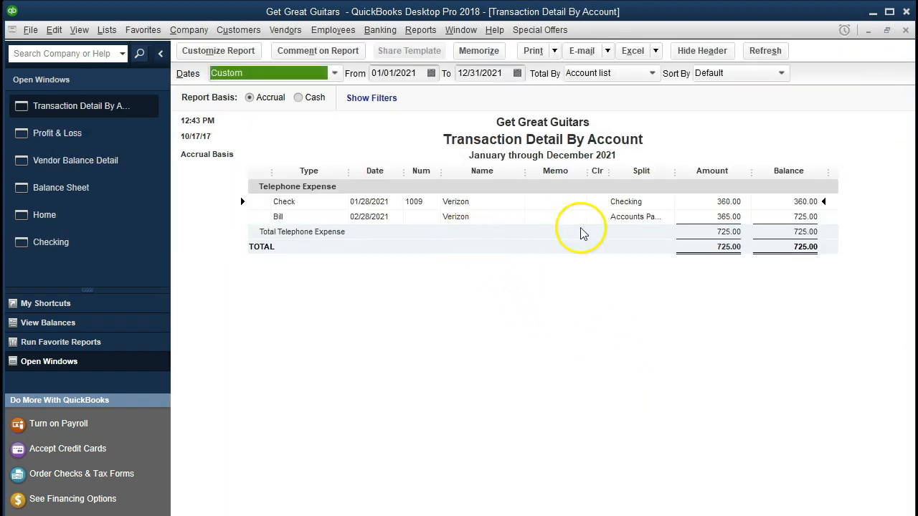
{"action": "double_click", "coordinate": [703, 216]}
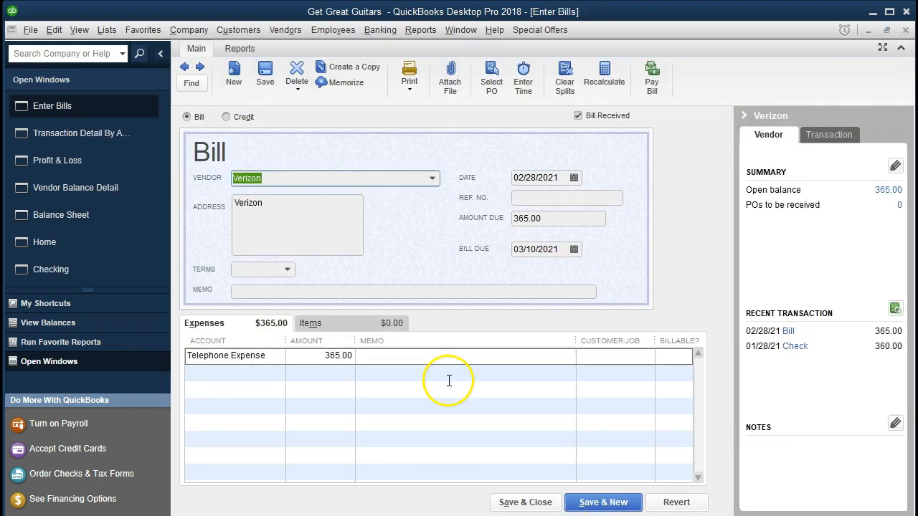
{"action": "left_click", "coordinate": [906, 30]}
{"action": "left_click", "coordinate": [907, 31]}
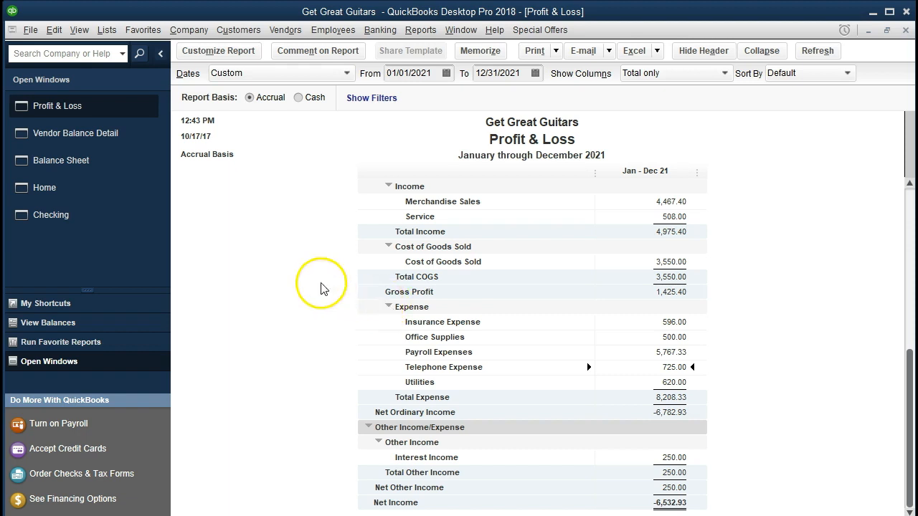
- Start a new bill from the home page for Spectrum, quick-adding it as a new vendor
{"action": "left_click", "coordinate": [85, 193]}
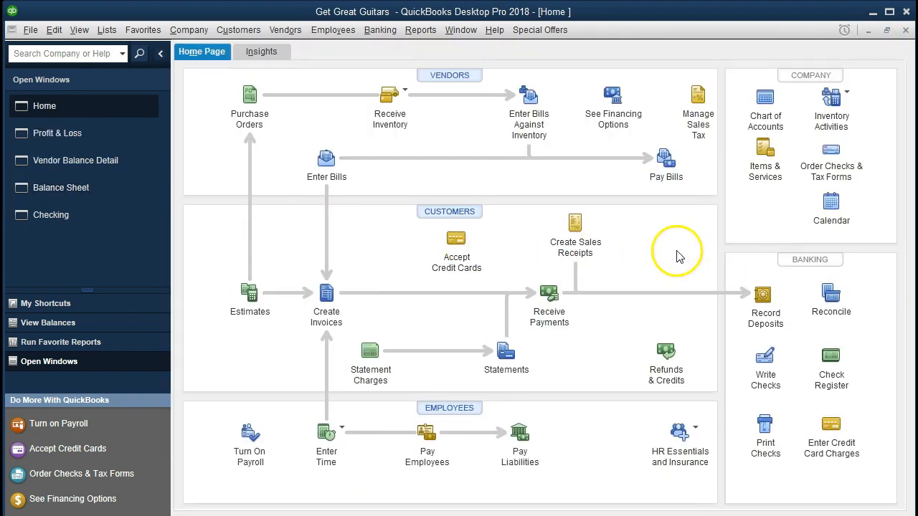
{"action": "left_click", "coordinate": [325, 170]}
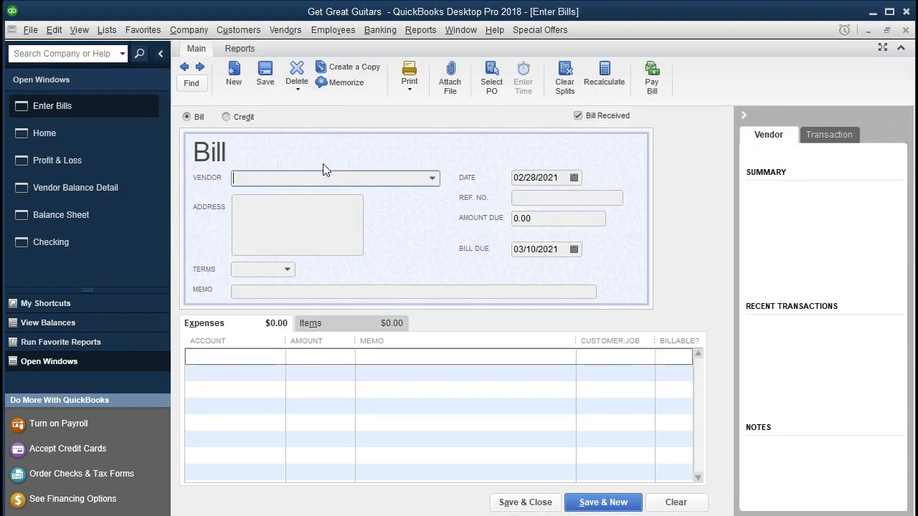
{"action": "type", "text": "S"}
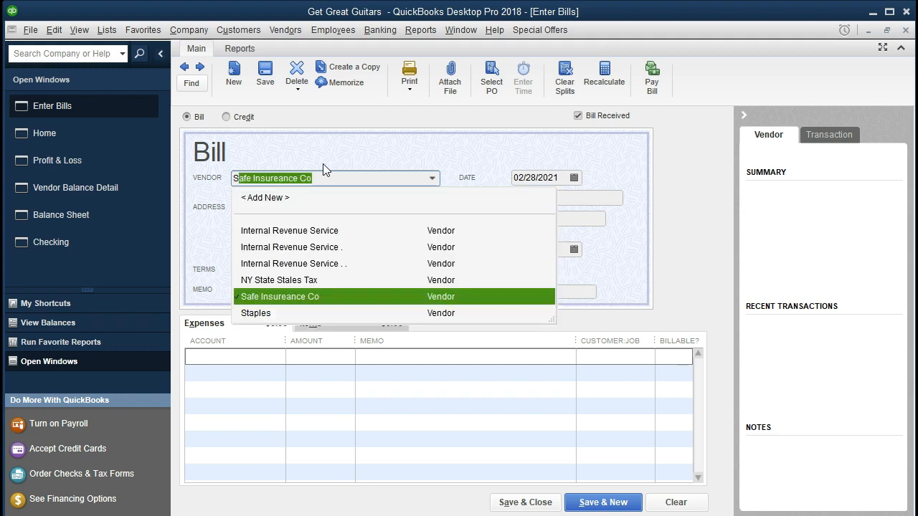
{"action": "key", "text": "BackSpace"}
{"action": "key", "text": "BackSpace"}
{"action": "left_click", "coordinate": [433, 179]}
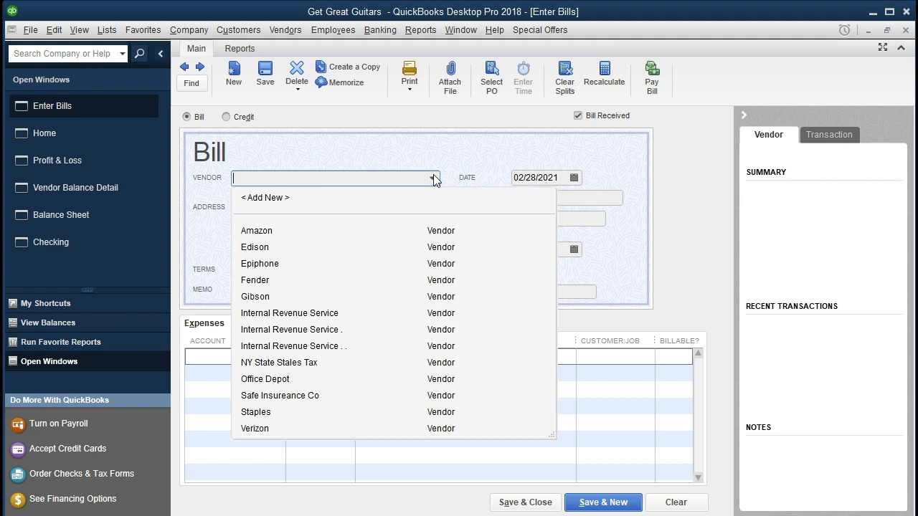
{"action": "left_click", "coordinate": [388, 177]}
{"action": "type", "text": "Spectrum"}
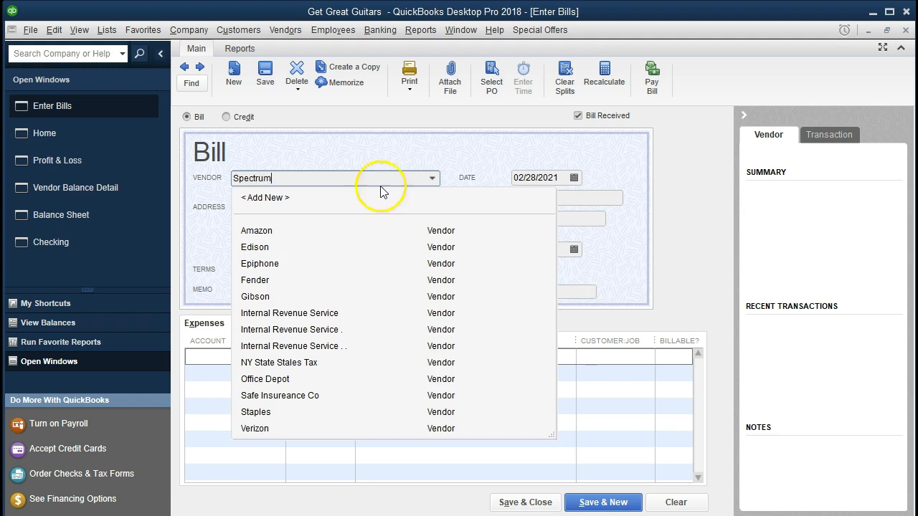
{"action": "key", "text": "Tab"}
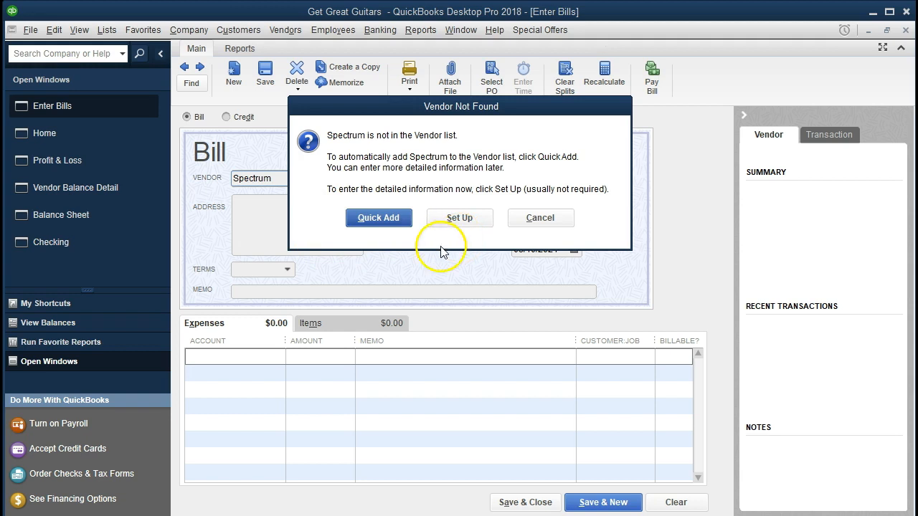
{"action": "left_click", "coordinate": [378, 218]}
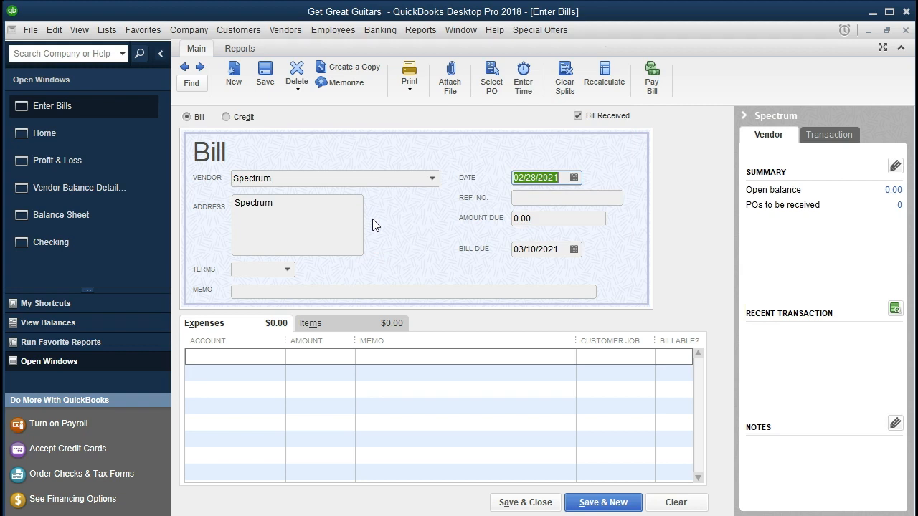
- Set the Spectrum bill's amount due to 180.00, leaving its dates and terms as they are
{"action": "key", "text": "Tab"}
{"action": "key", "text": "Tab"}
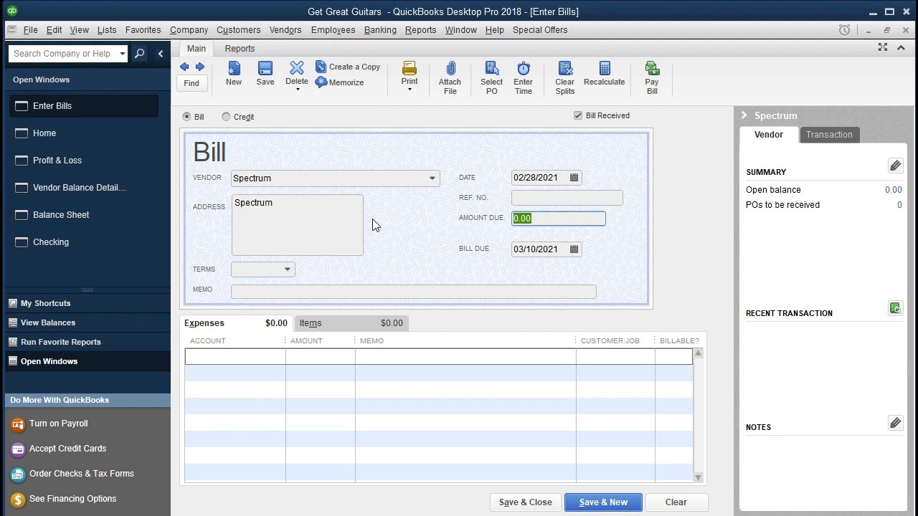
{"action": "type", "text": "180"}
{"action": "key", "text": "Tab"}
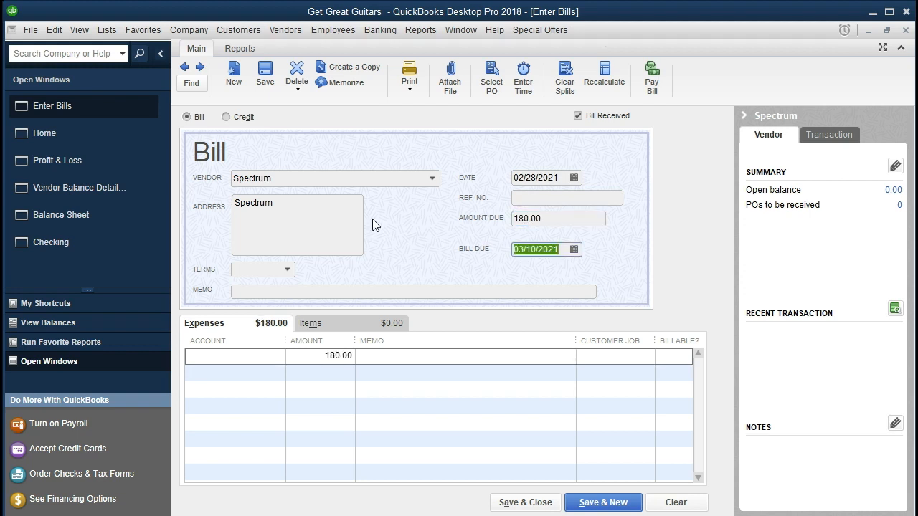
{"action": "key", "text": "Tab"}
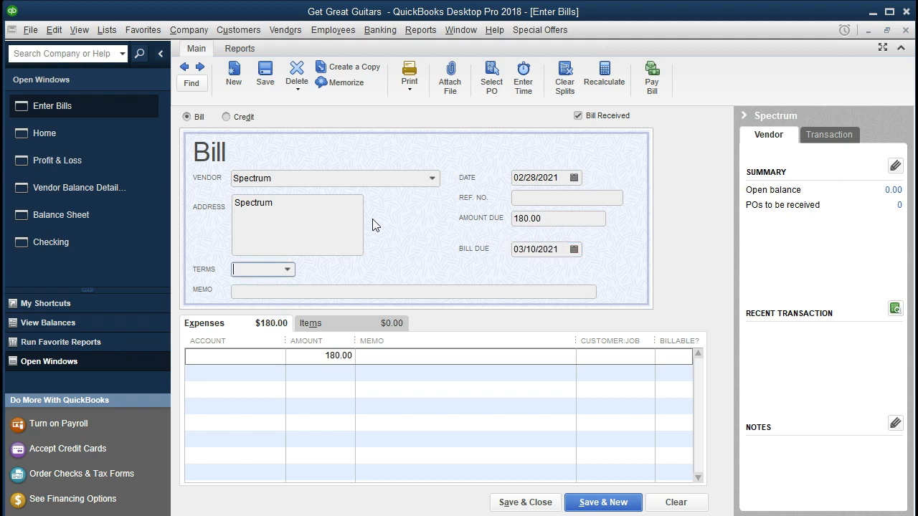
{"action": "key", "text": "Tab"}
{"action": "key", "text": "Tab"}
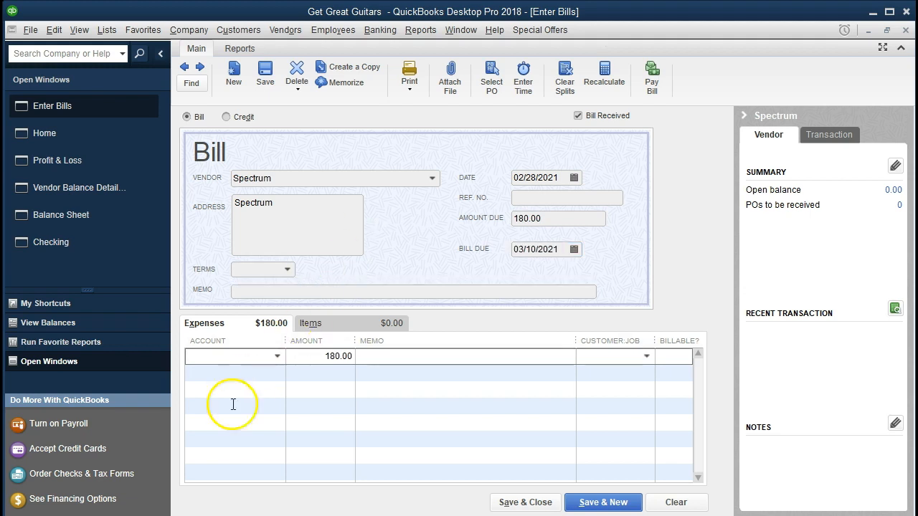
- Enter Internet Expense as the account on the Spectrum bill's expense line
{"action": "left_click", "coordinate": [276, 356]}
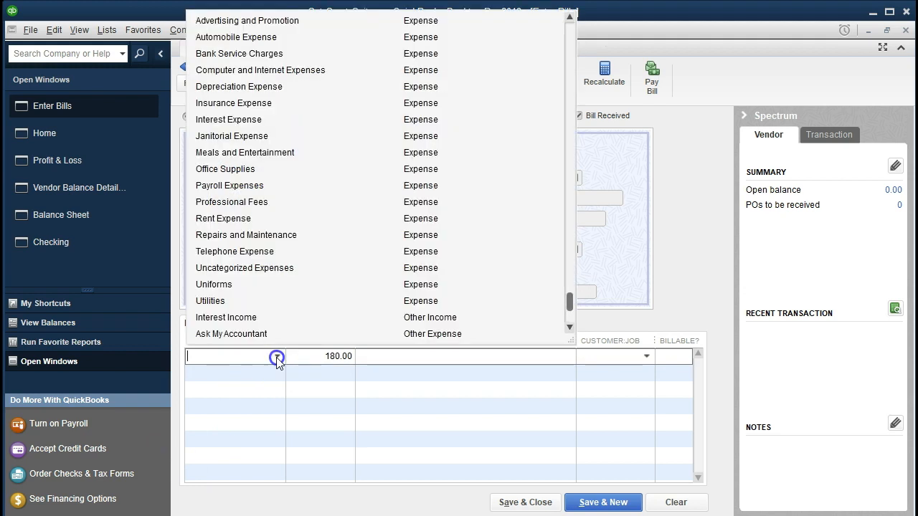
{"action": "scroll", "coordinate": [294, 322], "scroll_direction": "up", "scroll_amount": 1}
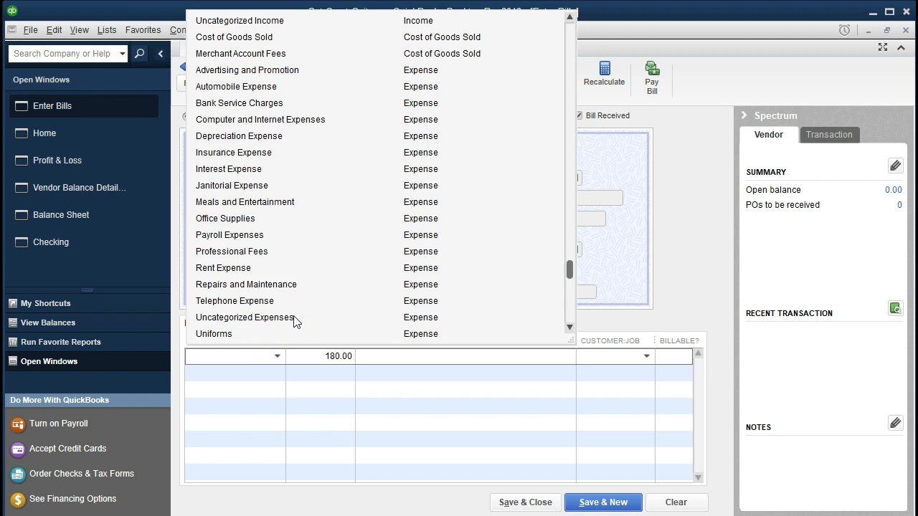
{"action": "left_click", "coordinate": [245, 354]}
{"action": "left_click", "coordinate": [222, 357]}
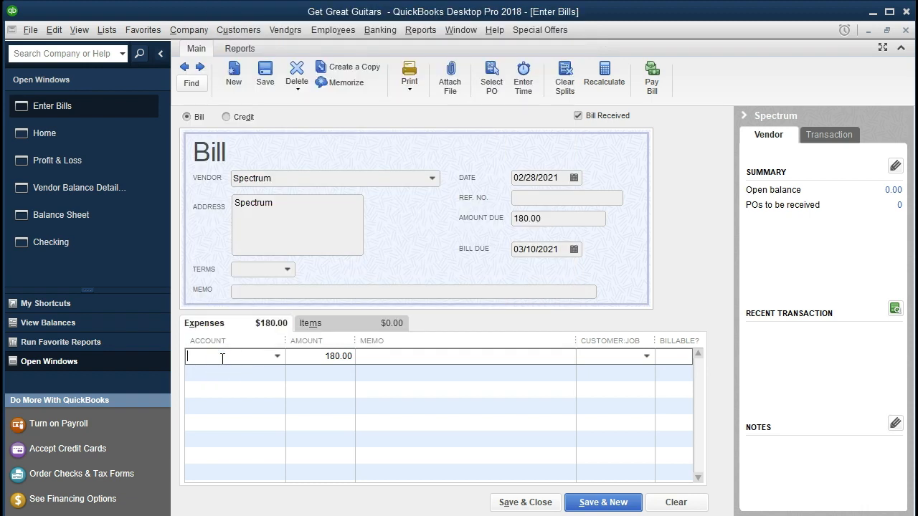
{"action": "type", "text": "Inter"}
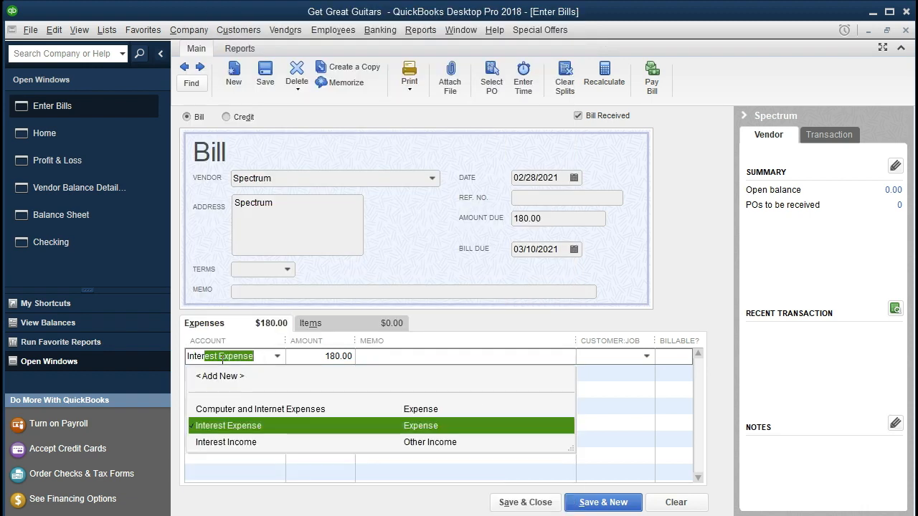
{"action": "type", "text": "net Expense"}
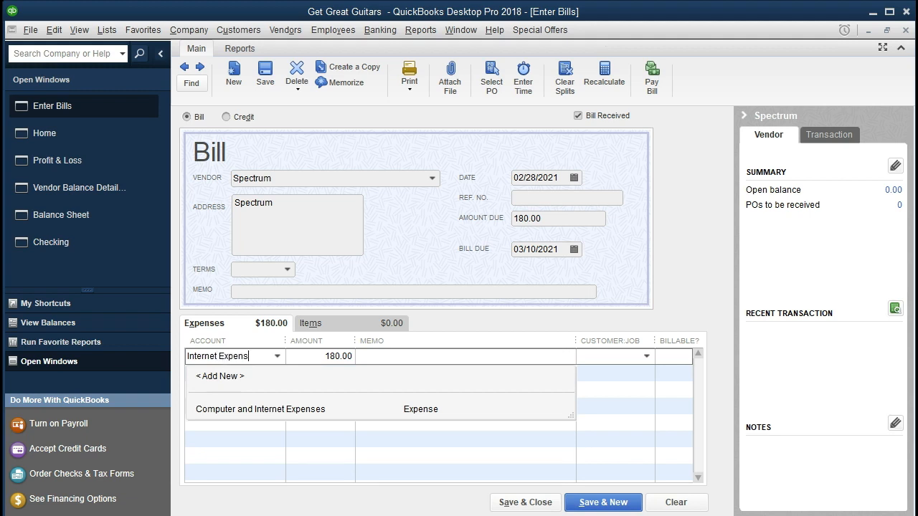
{"action": "left_click", "coordinate": [253, 356]}
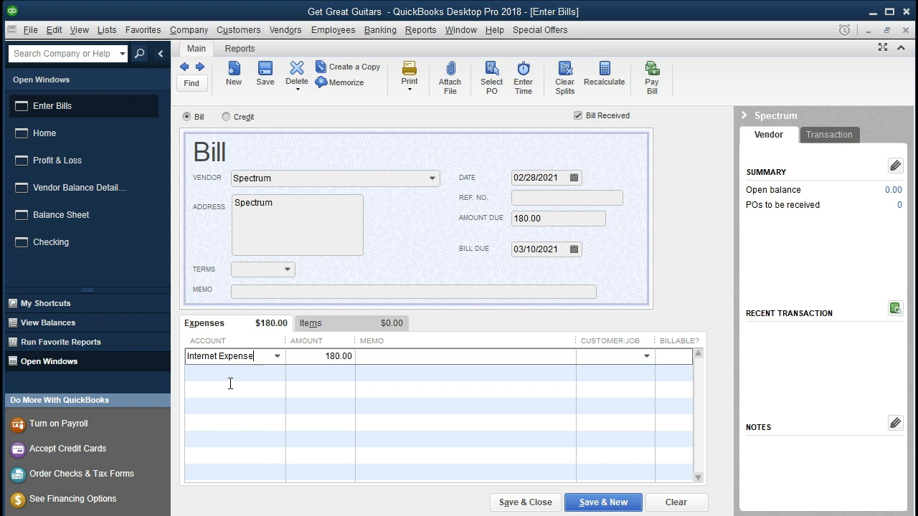
- Set up Internet Expense as a new account of type Expense, and save and close the Spectrum bill
{"action": "left_click", "coordinate": [231, 384]}
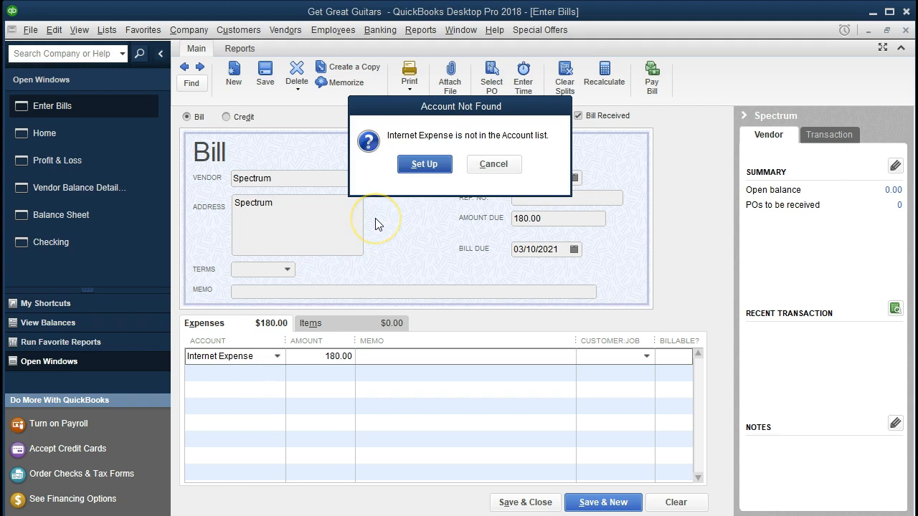
{"action": "left_click", "coordinate": [424, 165]}
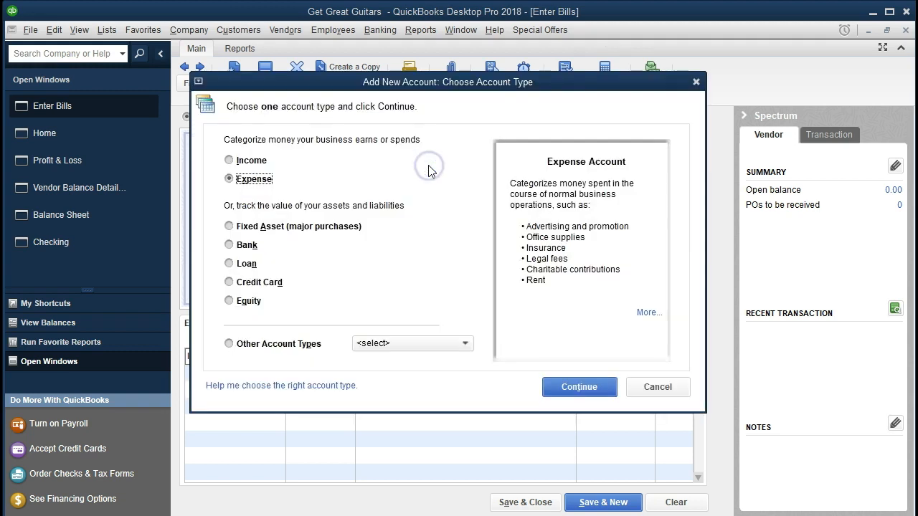
{"action": "left_click", "coordinate": [282, 190]}
{"action": "left_click", "coordinate": [574, 386]}
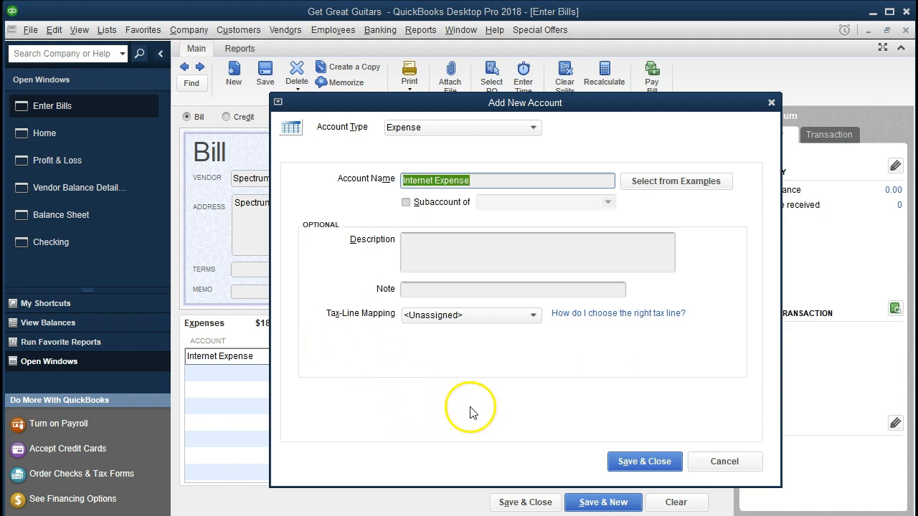
{"action": "left_click", "coordinate": [635, 464]}
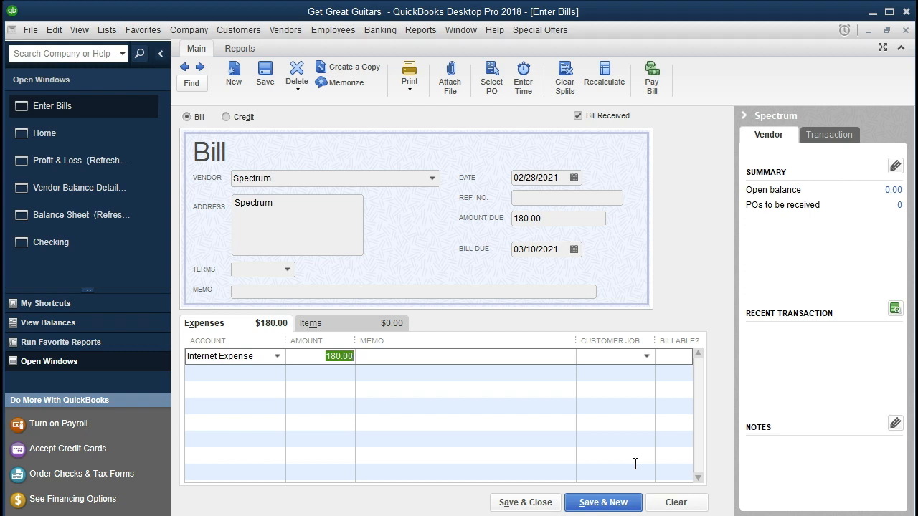
{"action": "left_click", "coordinate": [529, 504]}
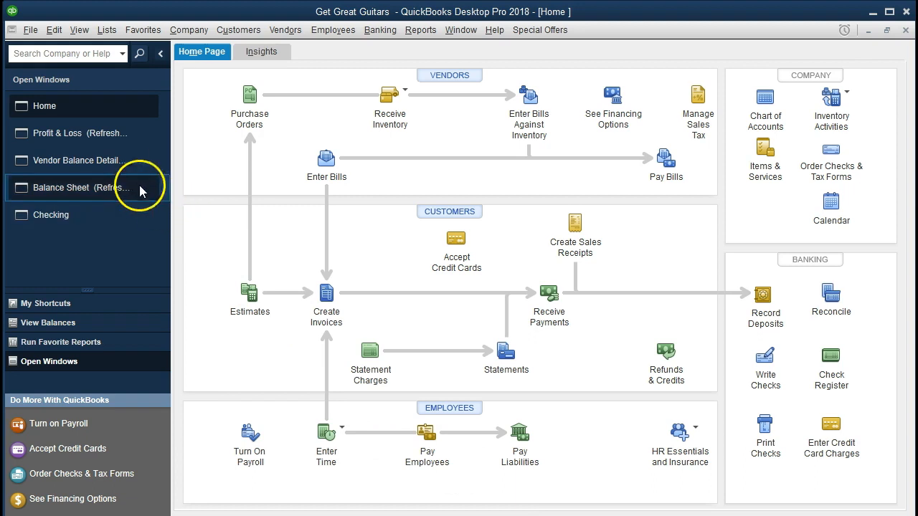
- Open the transactions behind Accounts Payable on the Balance Sheet, inspect the 02/28/2021 Spectrum bill, and close both unchanged
{"action": "left_click", "coordinate": [107, 189]}
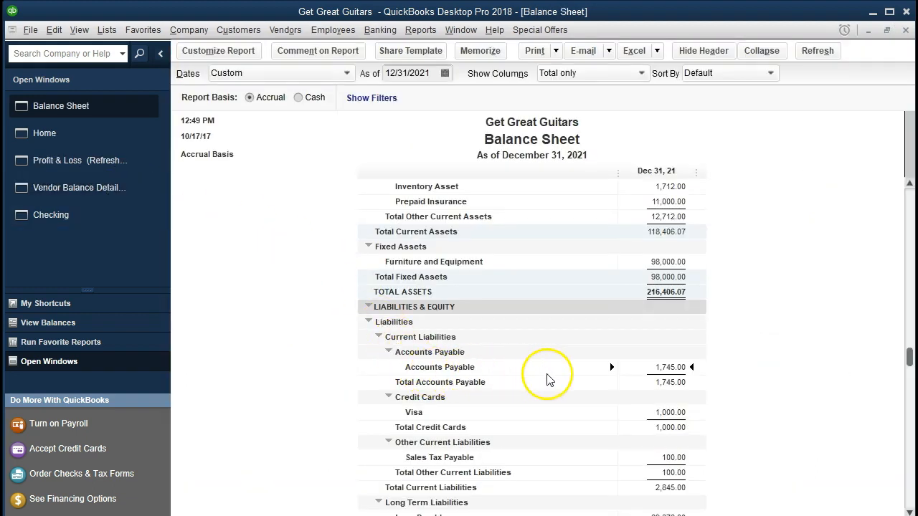
{"action": "double_click", "coordinate": [638, 370]}
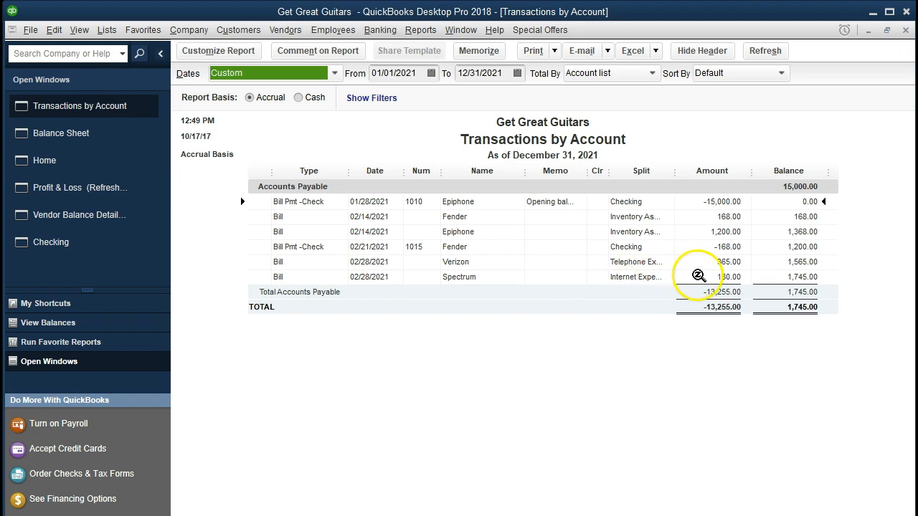
{"action": "double_click", "coordinate": [699, 276]}
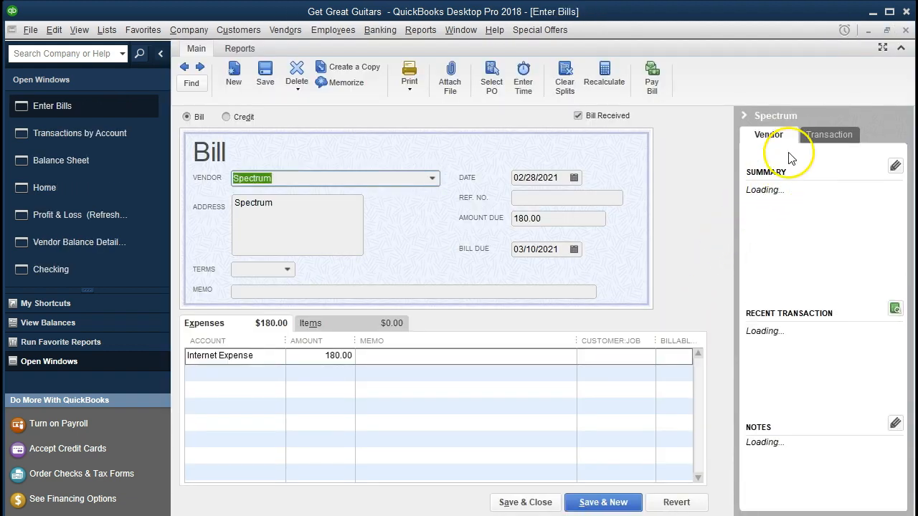
{"action": "left_click", "coordinate": [906, 30]}
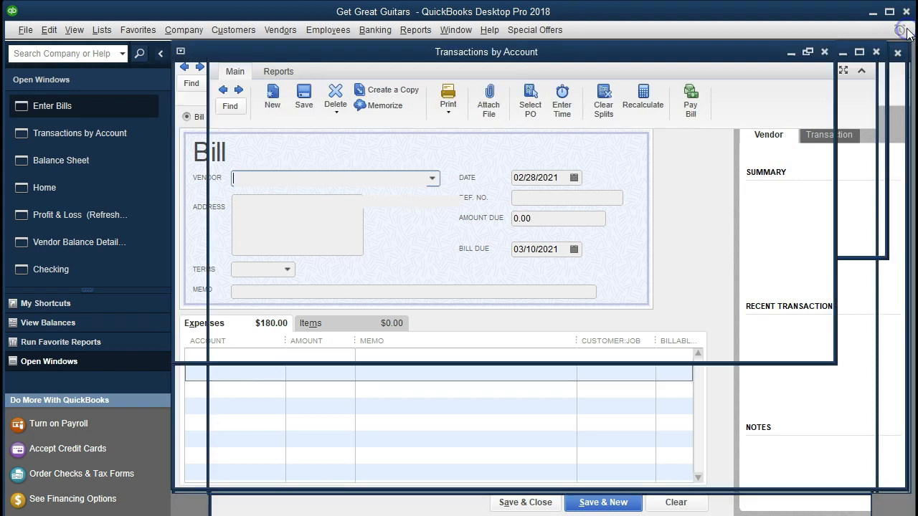
{"action": "left_click", "coordinate": [906, 30]}
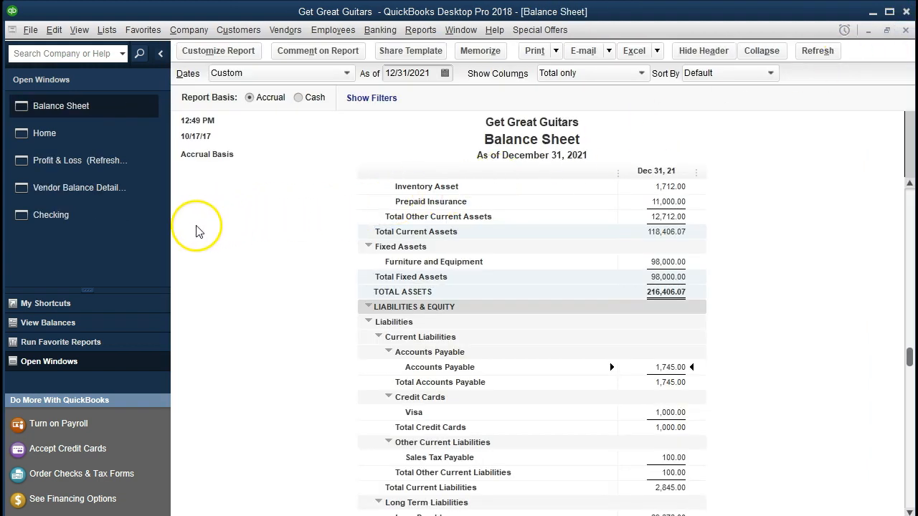
- Inspect the Spectrum bill from the Vendor Balance Detail report, and close the bill and the report
{"action": "left_click", "coordinate": [105, 189]}
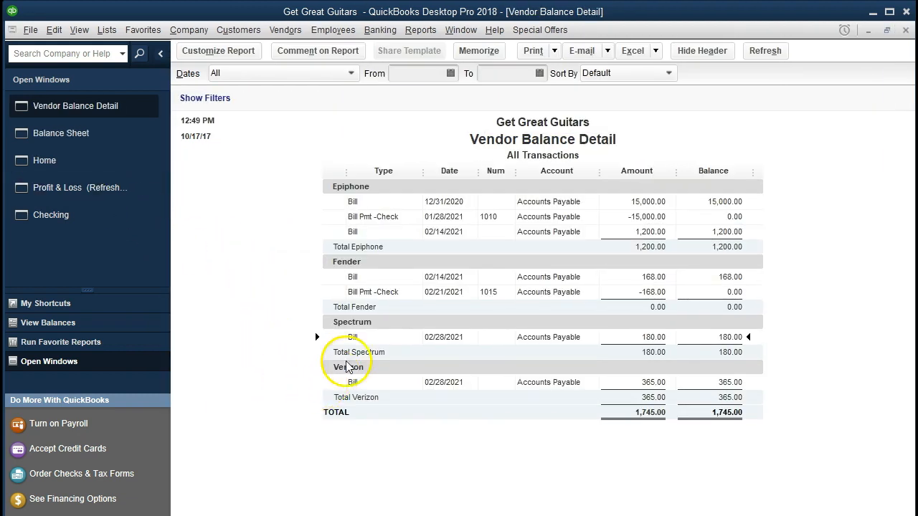
{"action": "double_click", "coordinate": [643, 337]}
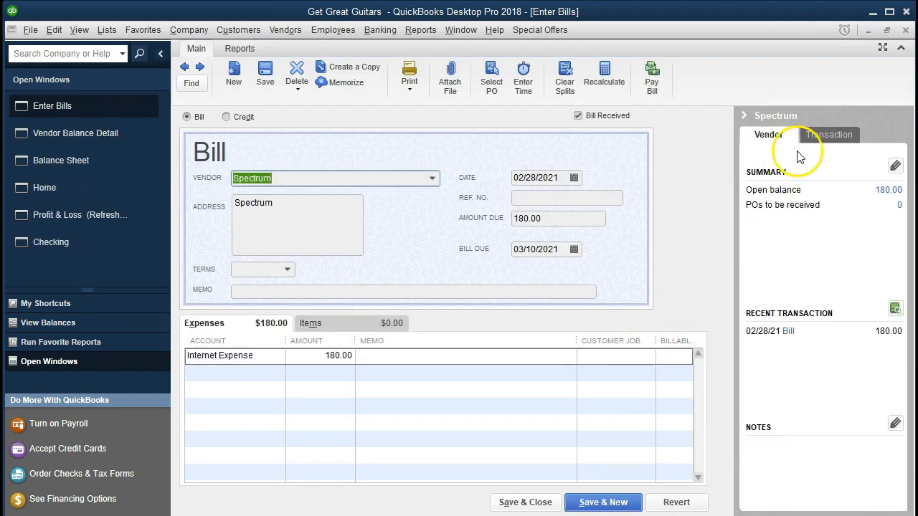
{"action": "left_click", "coordinate": [905, 30]}
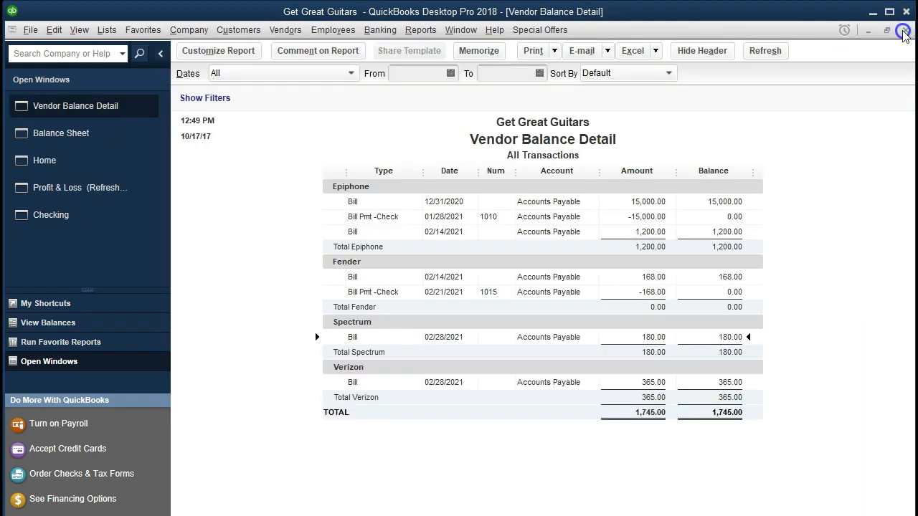
{"action": "left_click", "coordinate": [904, 32]}
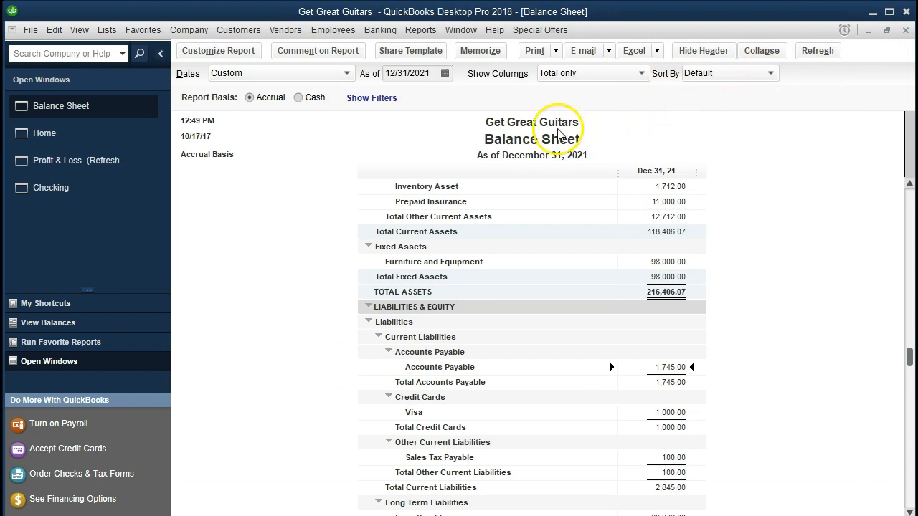
- Open the transactions behind Internet Expense on the Profit & Loss, inspect the Spectrum bill, and close both unchanged
{"action": "left_click", "coordinate": [127, 162]}
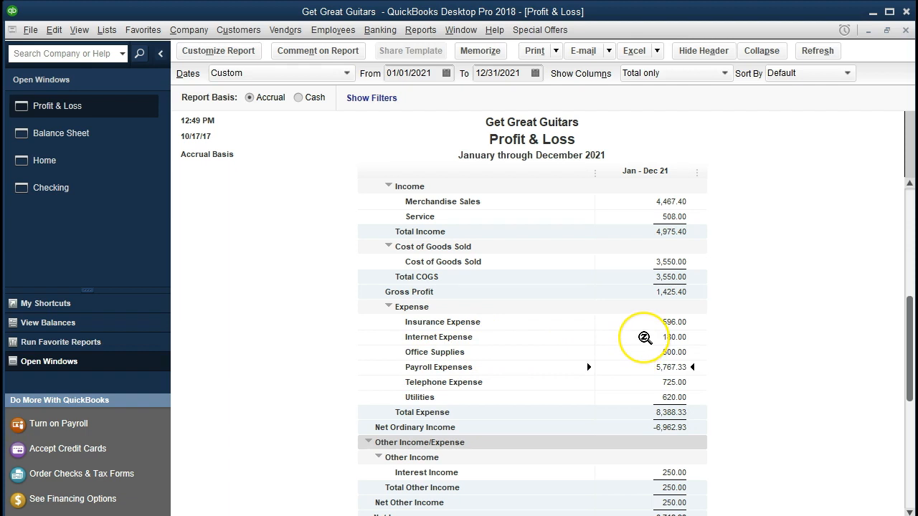
{"action": "double_click", "coordinate": [644, 337]}
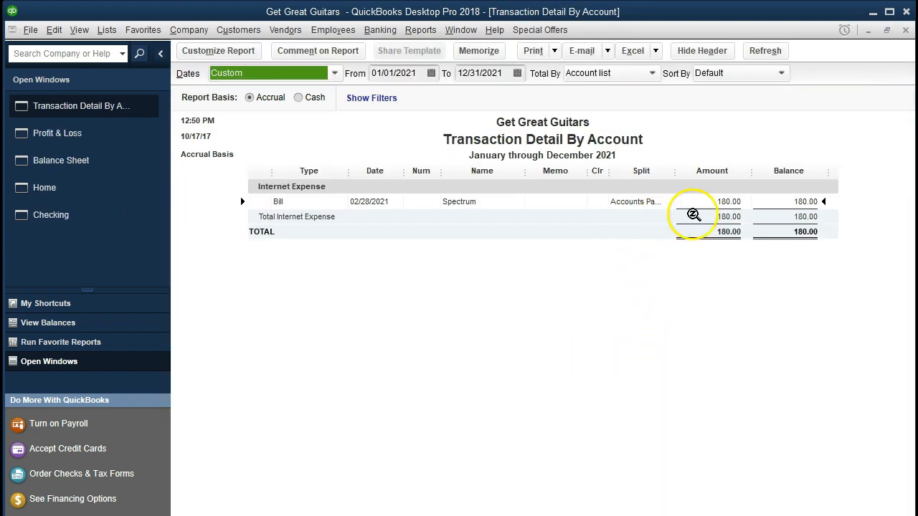
{"action": "double_click", "coordinate": [703, 201]}
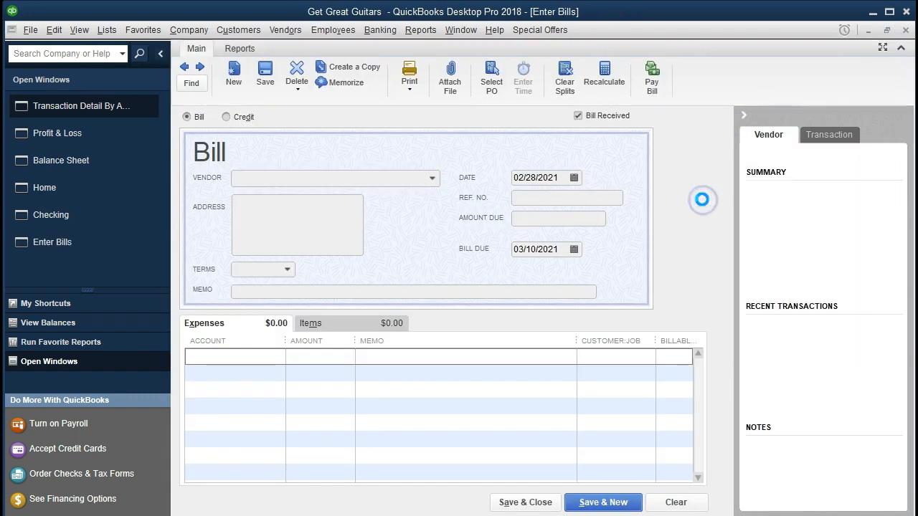
{"action": "left_click", "coordinate": [906, 31]}
{"action": "left_click", "coordinate": [906, 30]}
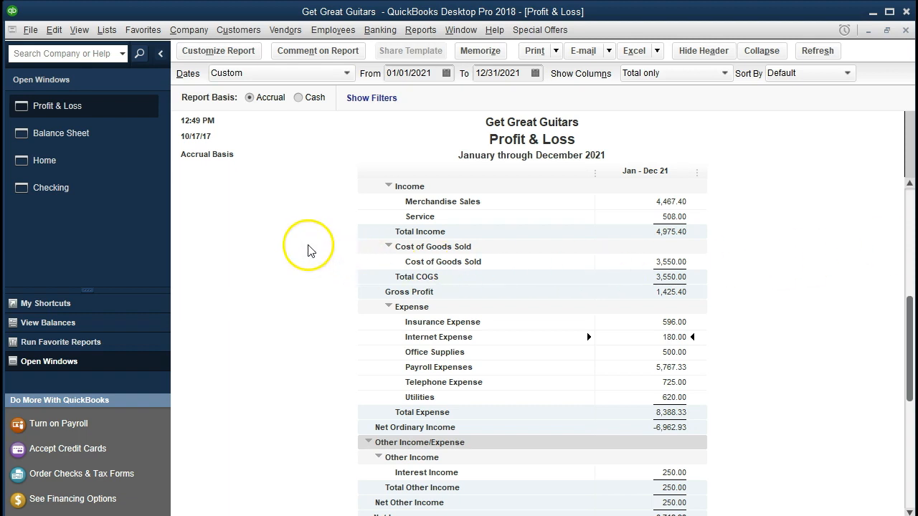
- Start a new bill from the home page for the existing vendor Edison
{"action": "left_click", "coordinate": [59, 163]}
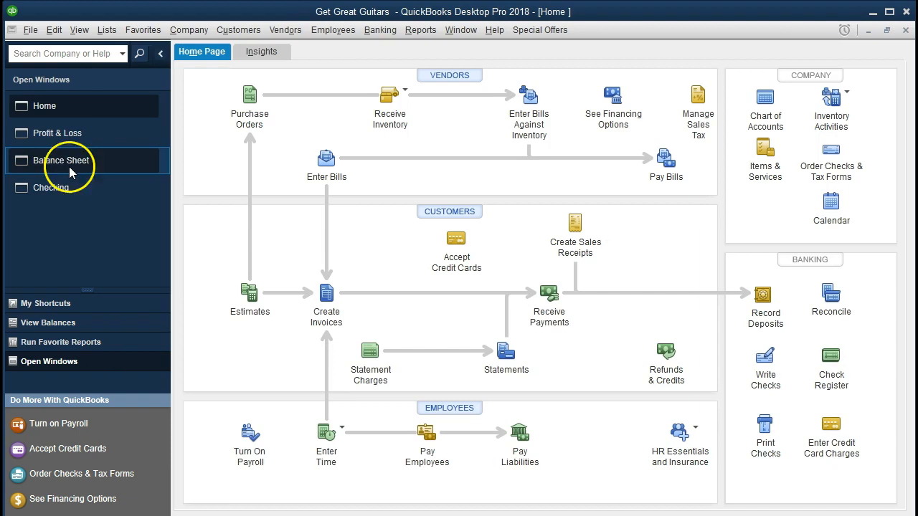
{"action": "left_click", "coordinate": [322, 159]}
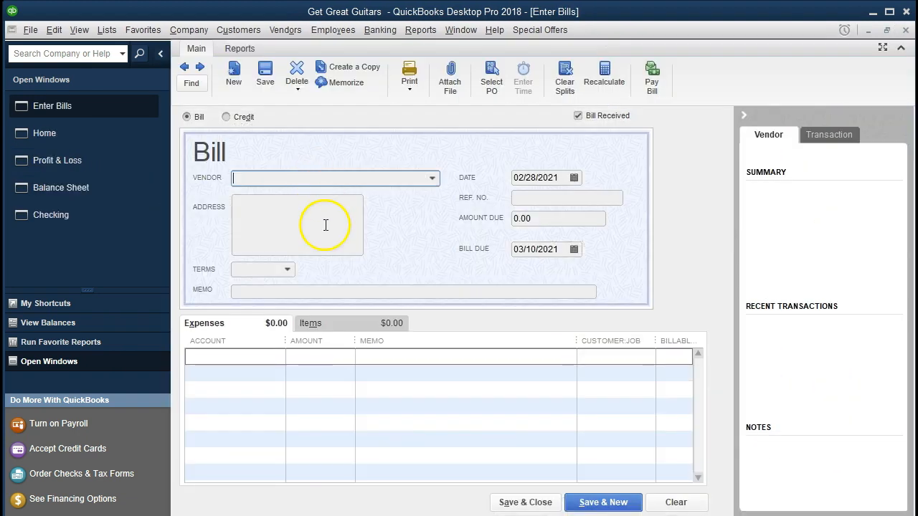
{"action": "left_click", "coordinate": [432, 178]}
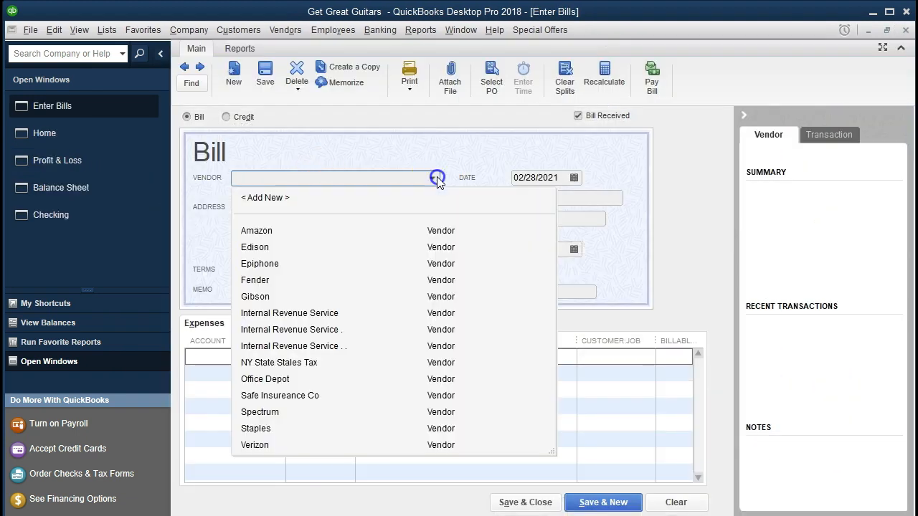
{"action": "left_click", "coordinate": [432, 178]}
{"action": "left_click", "coordinate": [433, 179]}
{"action": "type", "text": "E"}
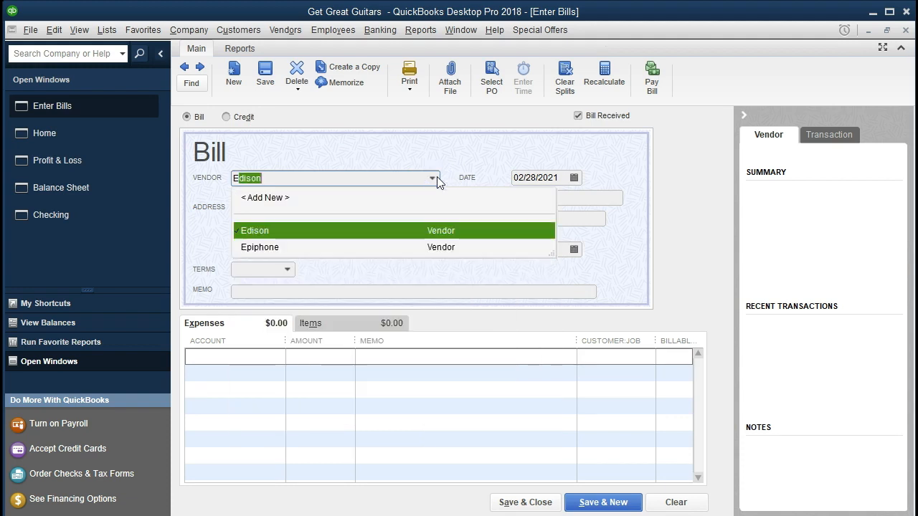
{"action": "type", "text": "d"}
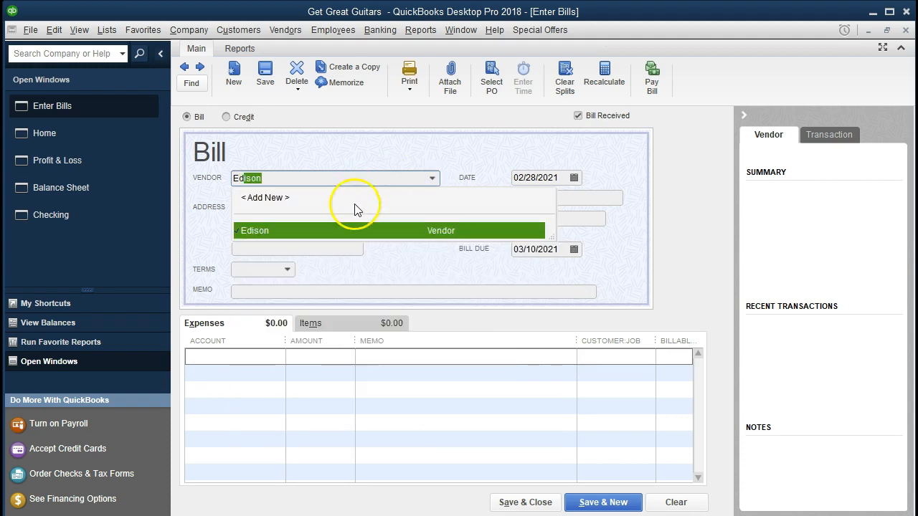
{"action": "left_click", "coordinate": [365, 230]}
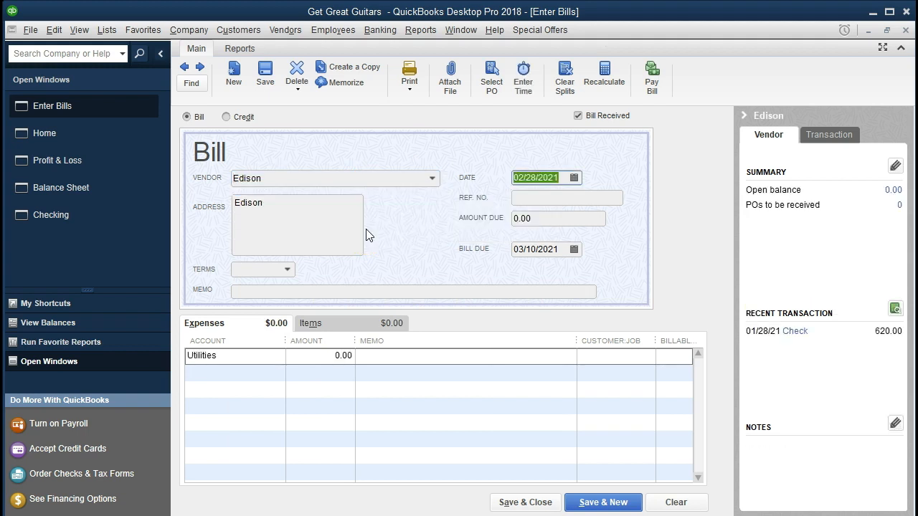
- Set the Edison bill's amount due to 648.00, keep the Utilities account and existing dates, and save and close it
{"action": "key", "text": "Tab"}
{"action": "key", "text": "Tab"}
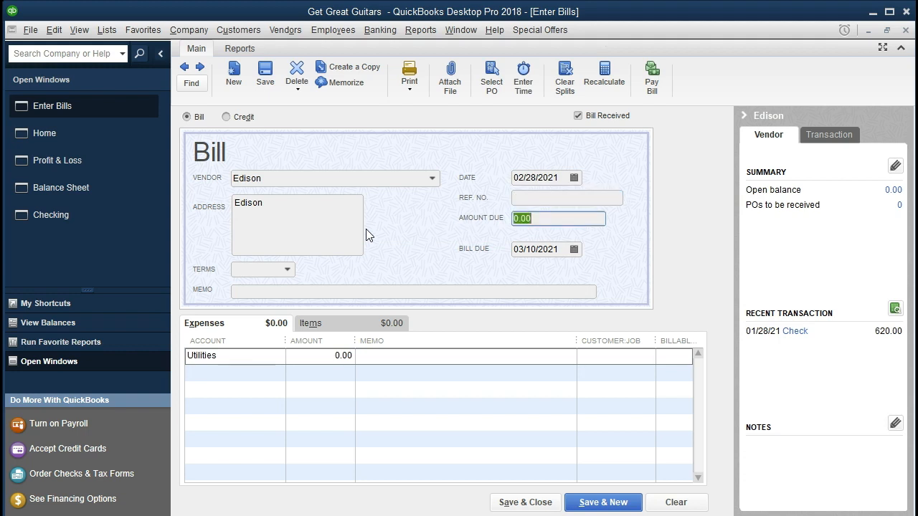
{"action": "type", "text": "648"}
{"action": "key", "text": "Tab"}
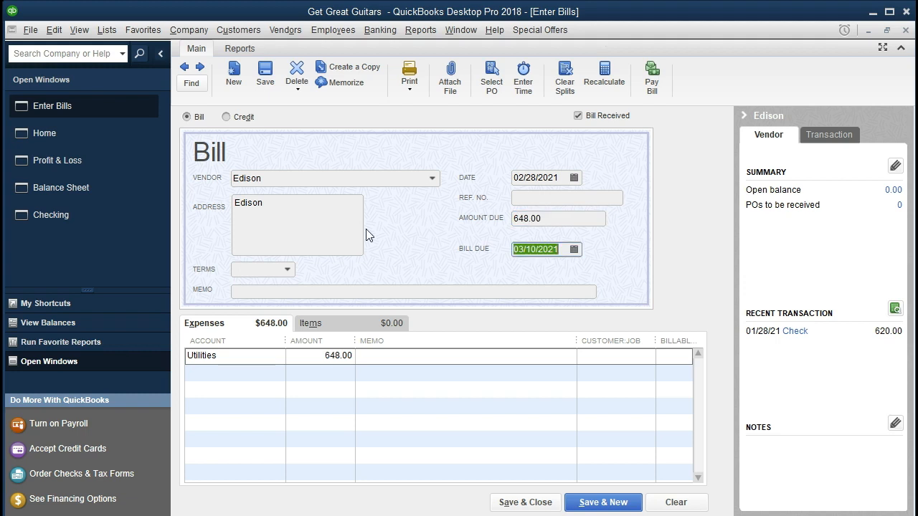
{"action": "key", "text": "Tab"}
{"action": "key", "text": "Tab"}
{"action": "key", "text": "Tab"}
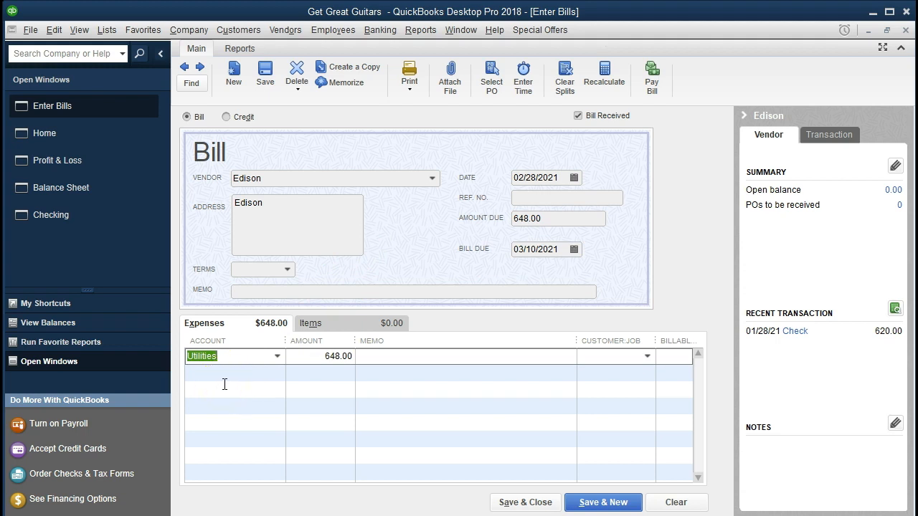
{"action": "key", "text": "Tab"}
{"action": "key", "text": "Tab"}
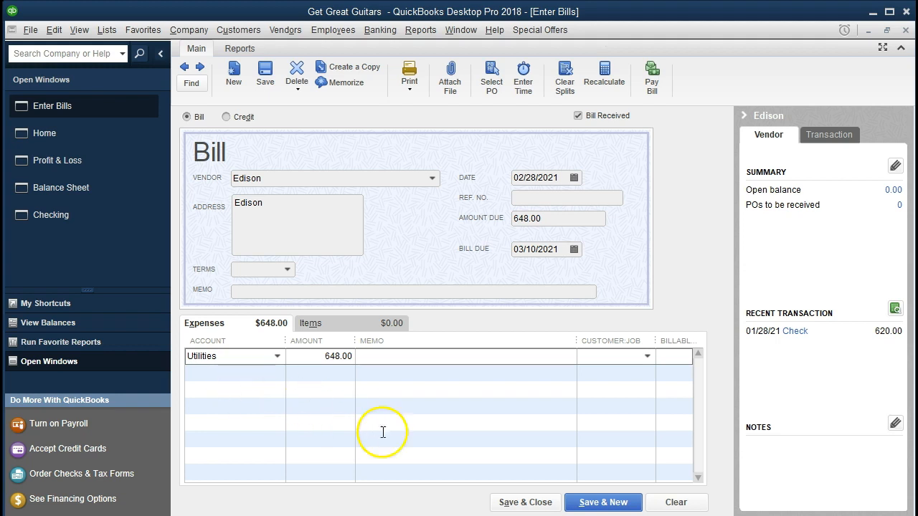
{"action": "left_click", "coordinate": [515, 503]}
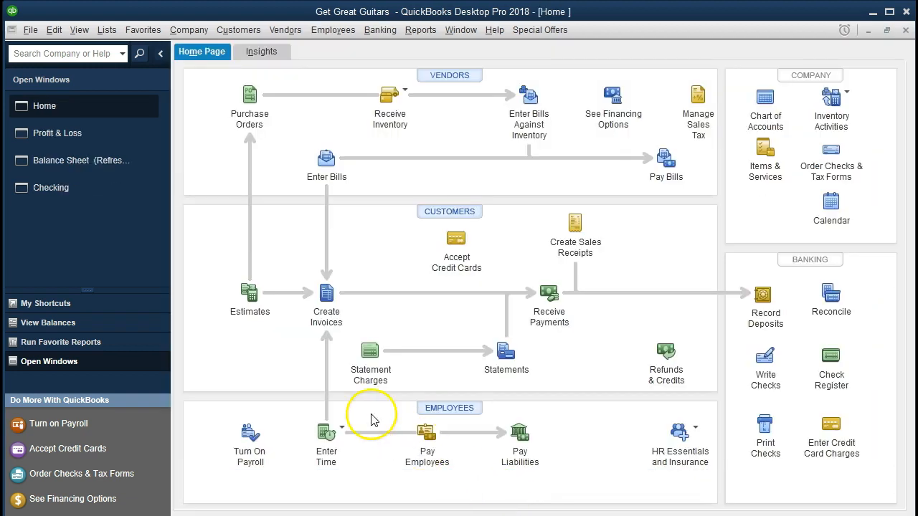
- Open the transactions behind Accounts Payable on the Balance Sheet, inspect the Edison bill, and close both unchanged
{"action": "left_click", "coordinate": [121, 163]}
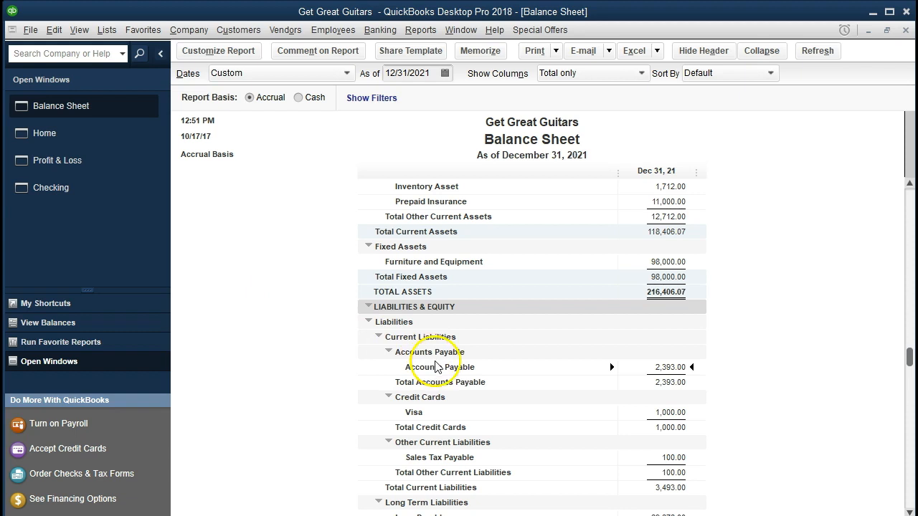
{"action": "double_click", "coordinate": [641, 372]}
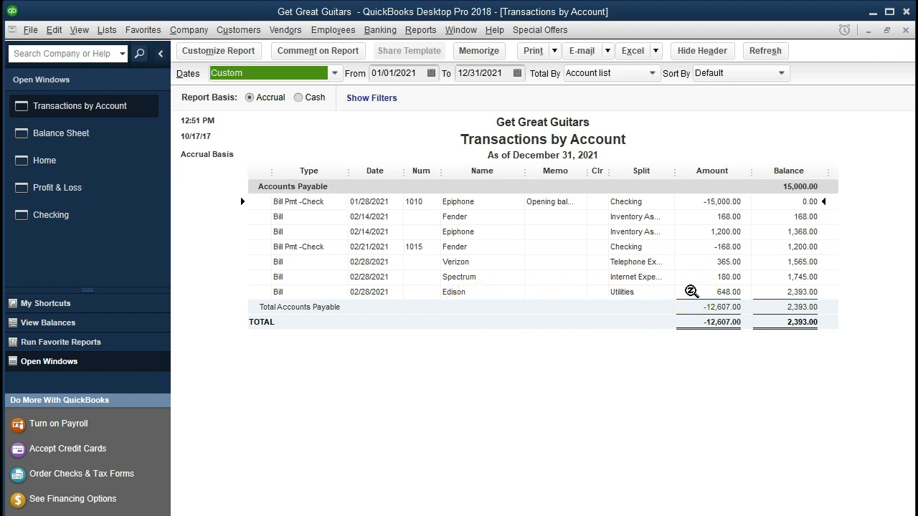
{"action": "double_click", "coordinate": [691, 292]}
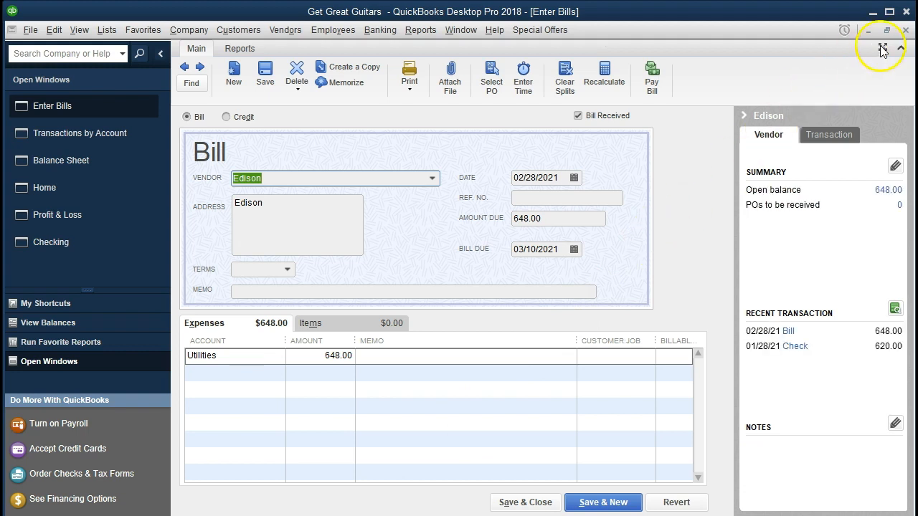
{"action": "left_click", "coordinate": [904, 30]}
{"action": "left_click", "coordinate": [904, 30]}
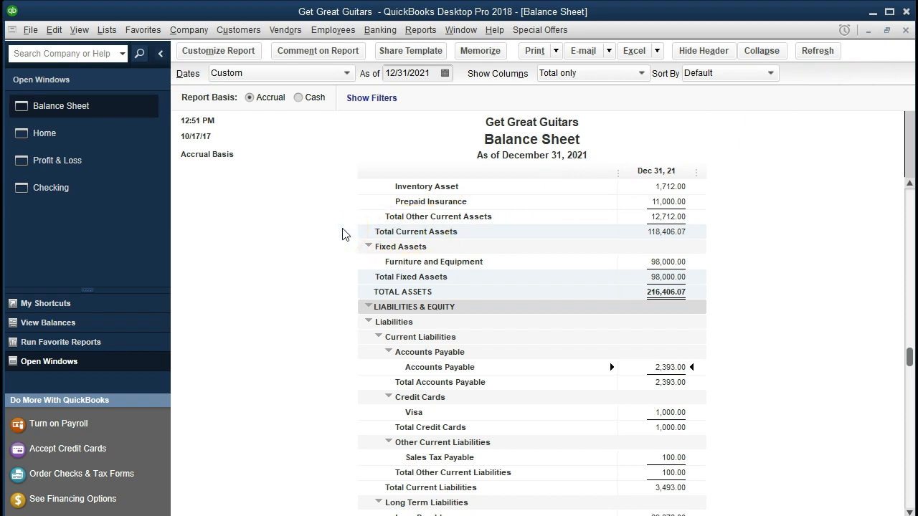
- Run the Vendor Balance Detail report, inspect the Verizon bill from it, and close the bill
{"action": "left_click", "coordinate": [437, 36]}
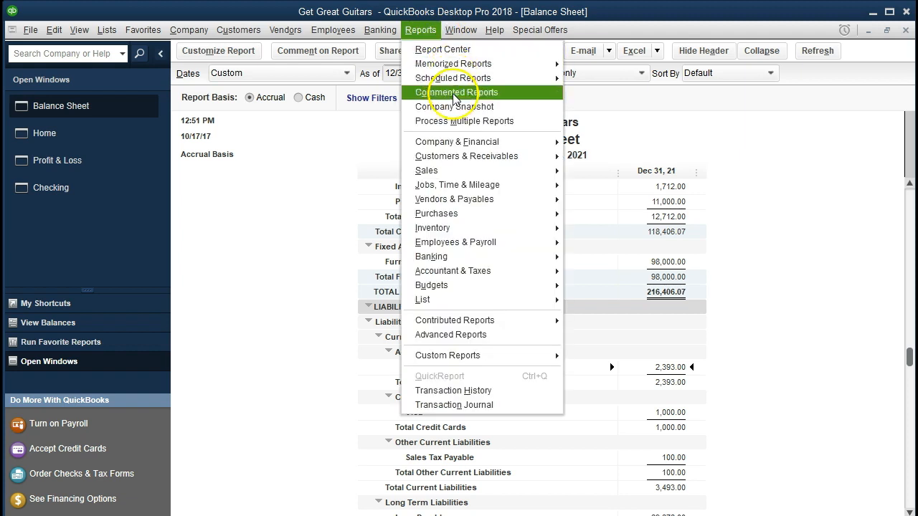
{"action": "mouse_move", "coordinate": [463, 205]}
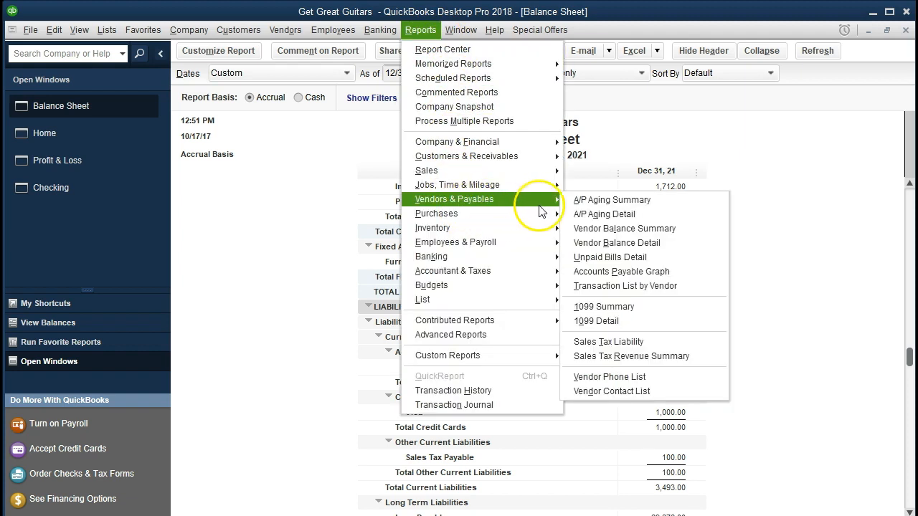
{"action": "left_click", "coordinate": [702, 245]}
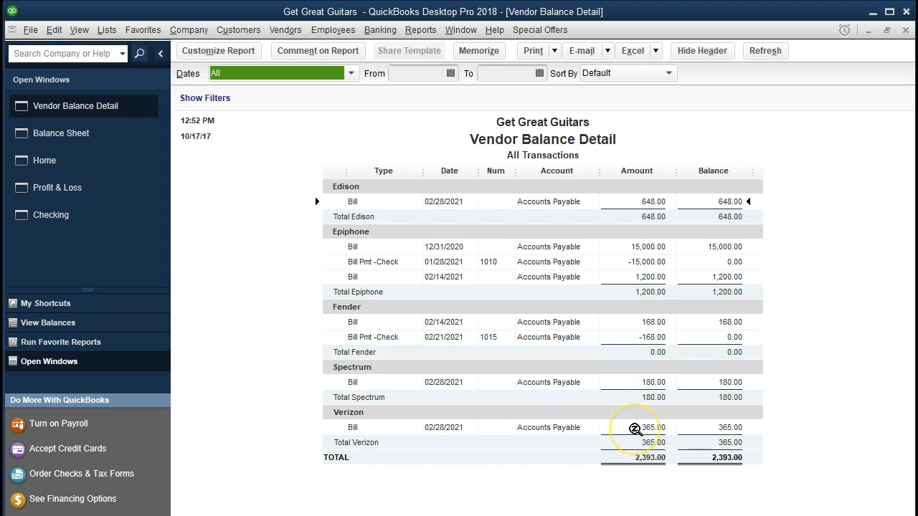
{"action": "double_click", "coordinate": [635, 428]}
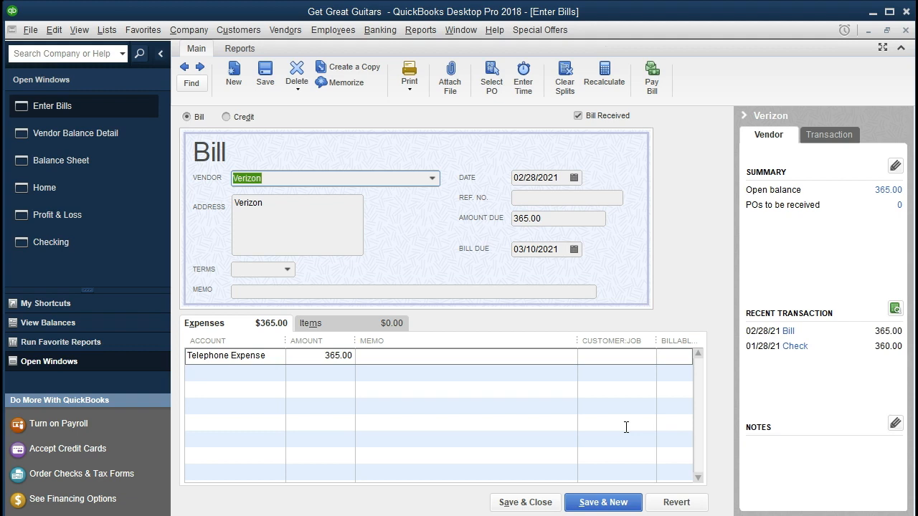
{"action": "left_click", "coordinate": [906, 31]}
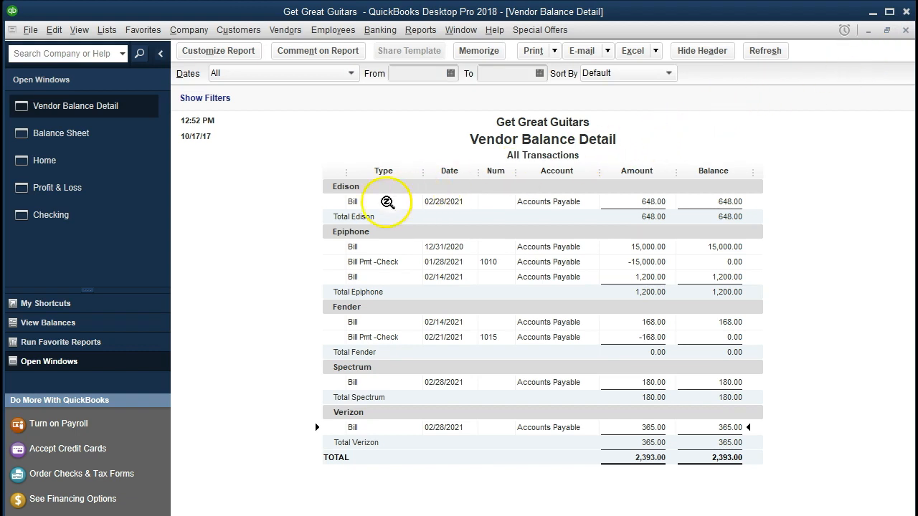
- Open the transactions behind Utilities on the Profit & Loss, inspect the Edison bill, and close both unchanged
{"action": "left_click", "coordinate": [118, 188]}
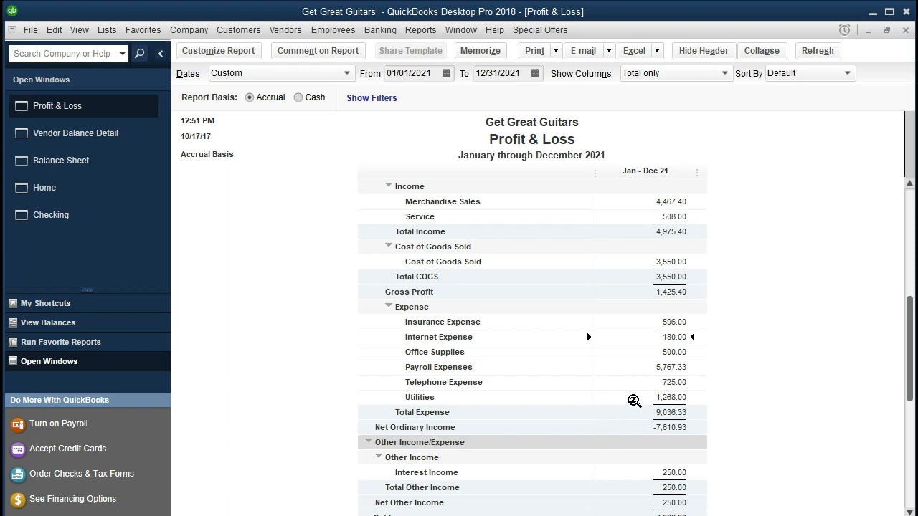
{"action": "double_click", "coordinate": [634, 401]}
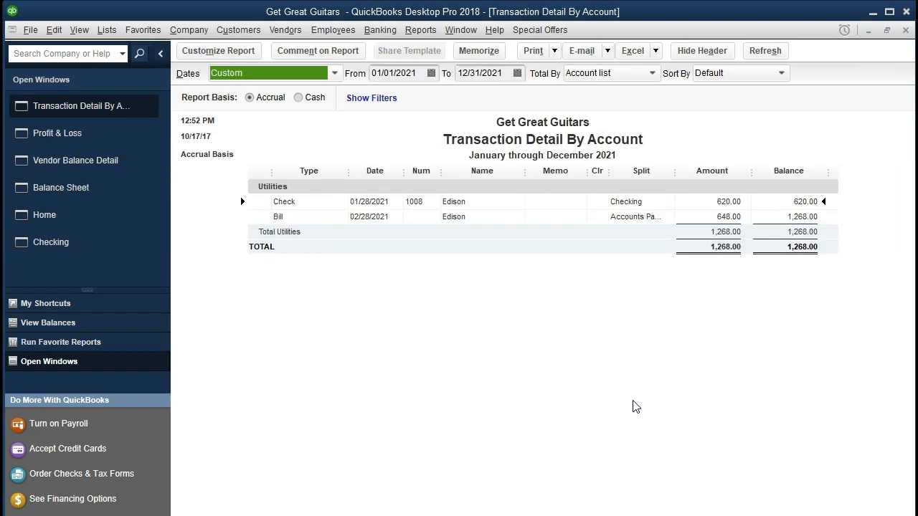
{"action": "left_click", "coordinate": [729, 217]}
{"action": "double_click", "coordinate": [696, 218]}
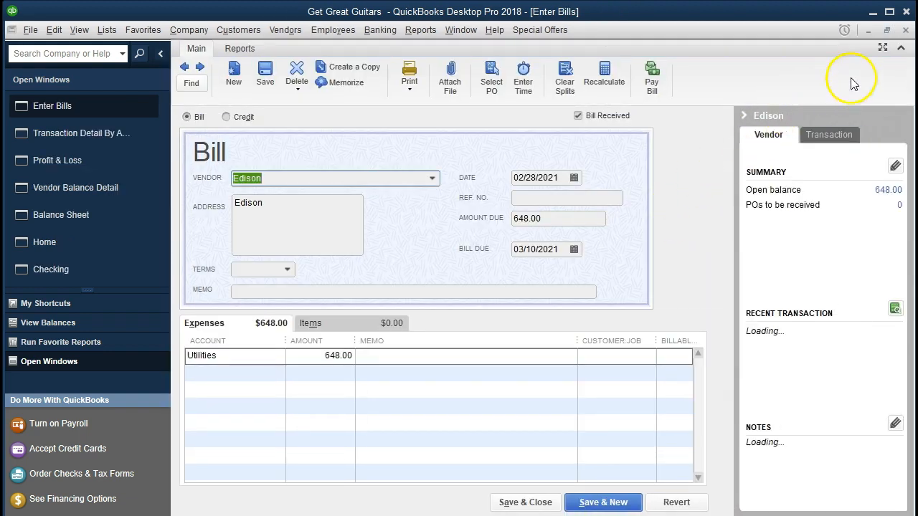
{"action": "left_click", "coordinate": [907, 31]}
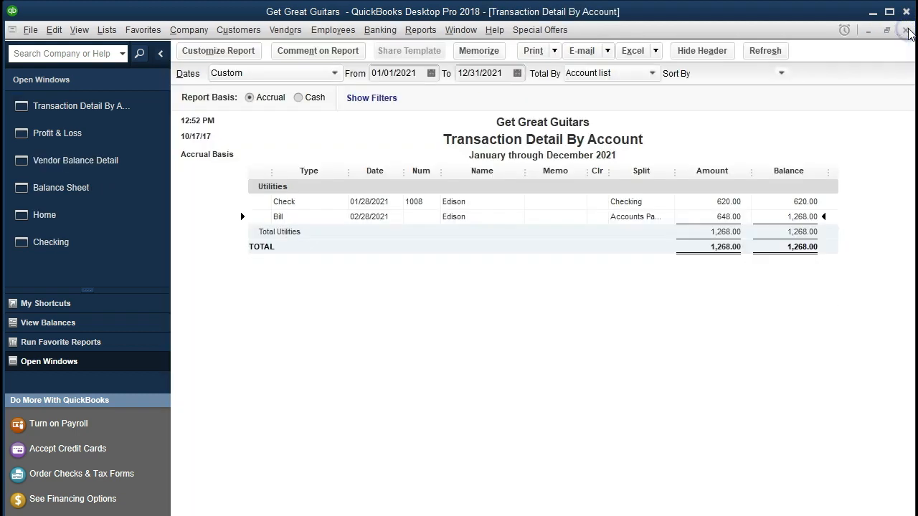
{"action": "left_click", "coordinate": [907, 31]}
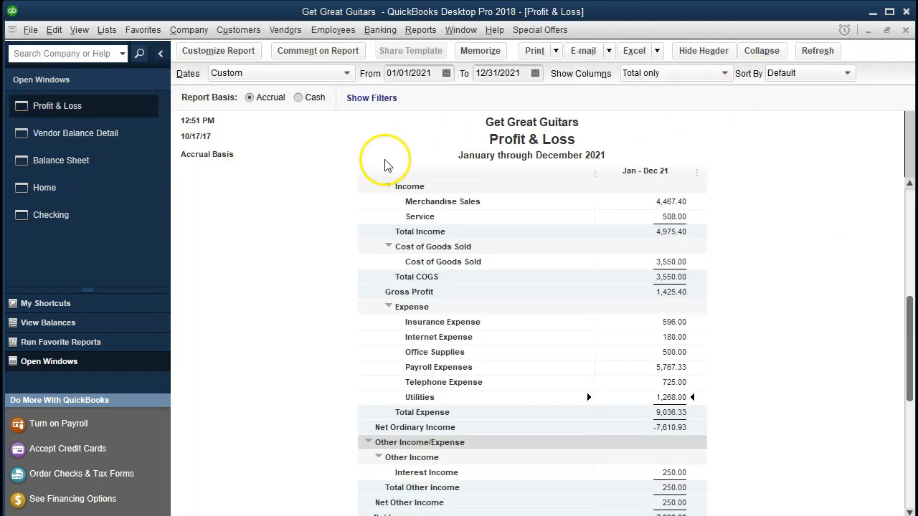
- Start paying bills from the home page and try selecting and deselecting the Verizon bill
{"action": "left_click", "coordinate": [130, 193]}
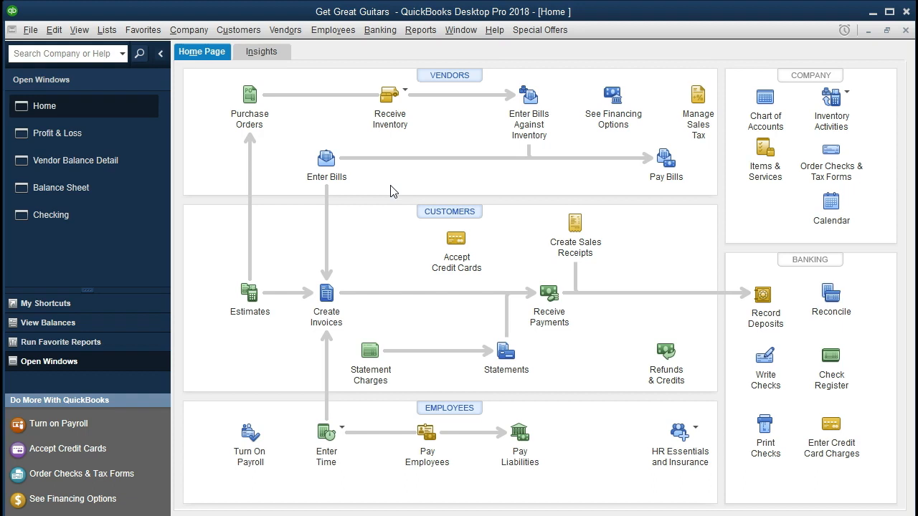
{"action": "left_click", "coordinate": [664, 158]}
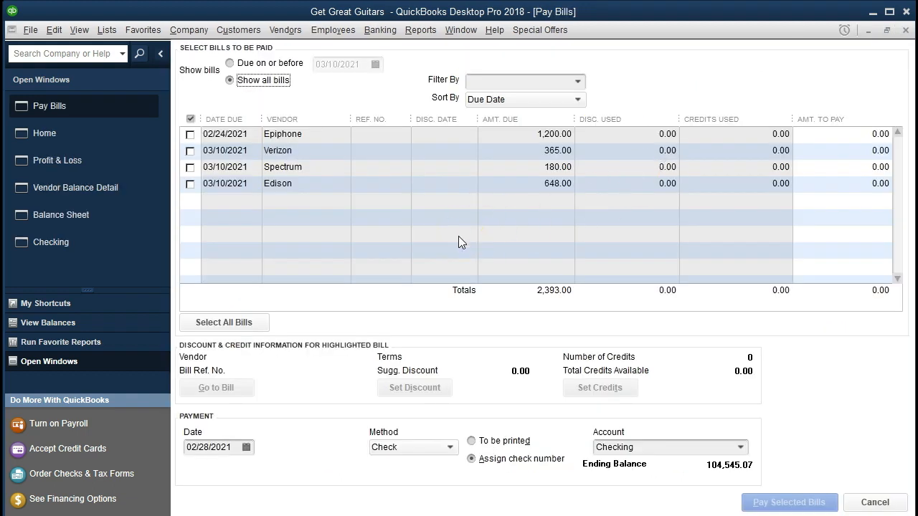
{"action": "left_click", "coordinate": [190, 151]}
{"action": "left_click", "coordinate": [190, 151]}
- Examine the vendor filter and sort options for the bill list, keeping all vendors and sorting by Due Date
{"action": "left_click", "coordinate": [581, 81]}
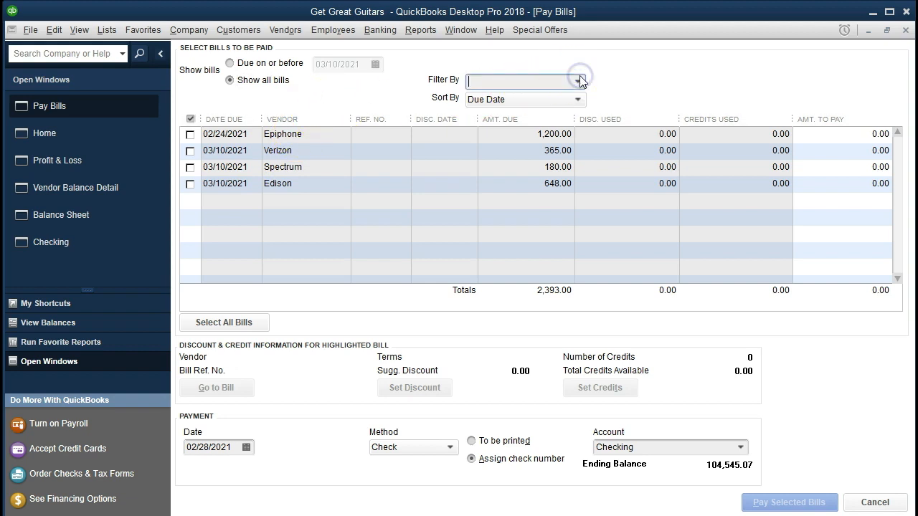
{"action": "left_click", "coordinate": [580, 81]}
{"action": "left_click", "coordinate": [580, 81]}
{"action": "left_click", "coordinate": [579, 102]}
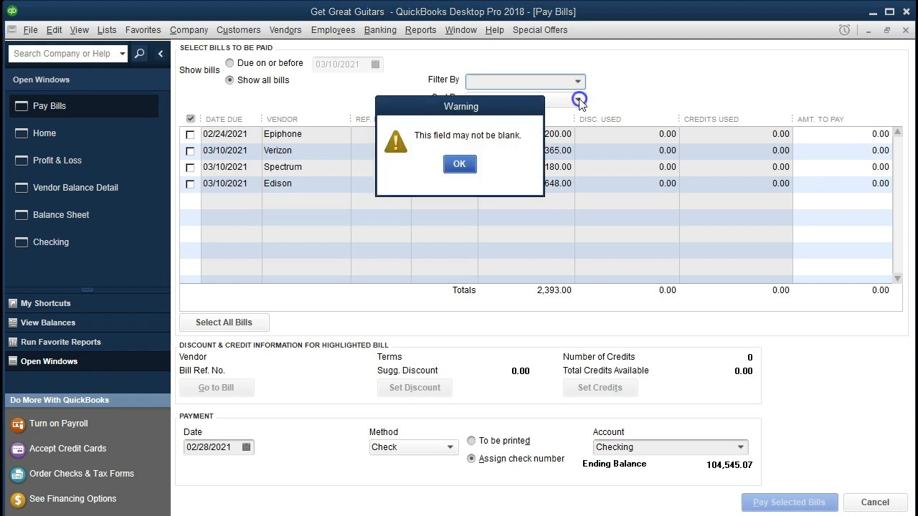
{"action": "left_click", "coordinate": [468, 167]}
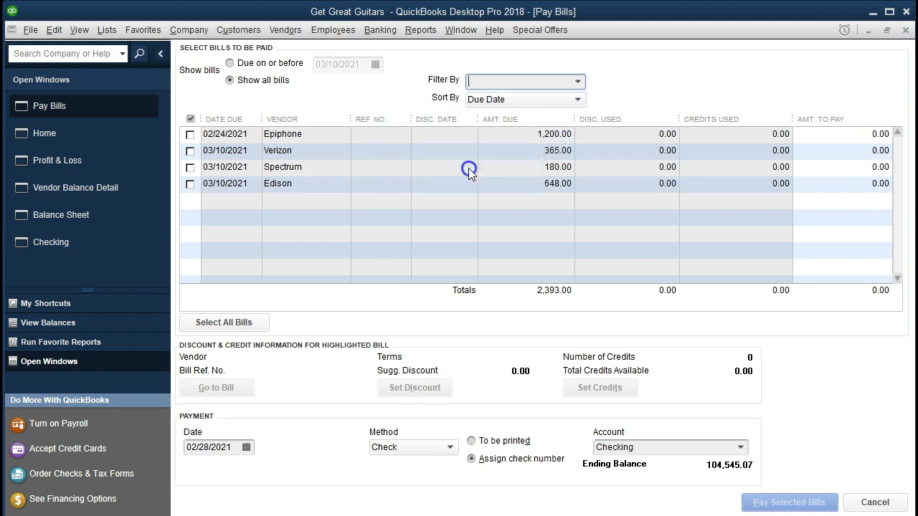
{"action": "left_click", "coordinate": [578, 81]}
{"action": "left_click", "coordinate": [508, 96]}
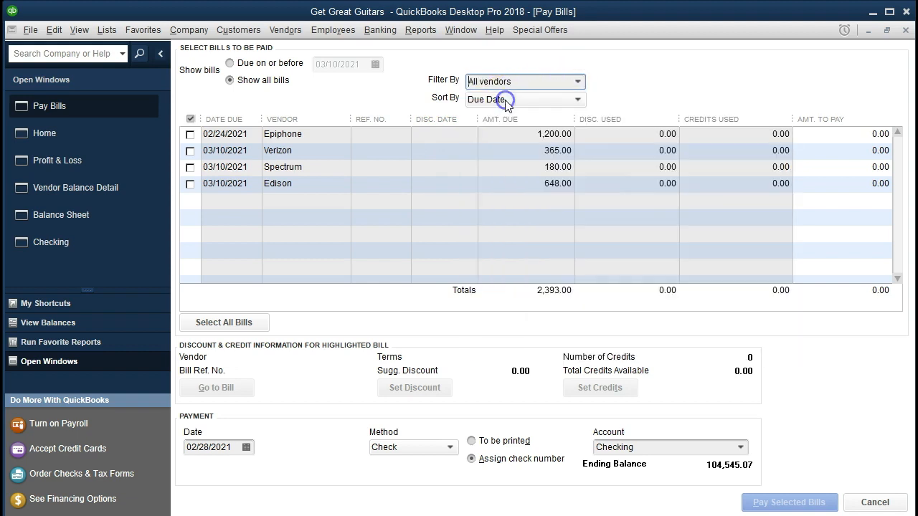
{"action": "left_click", "coordinate": [577, 98]}
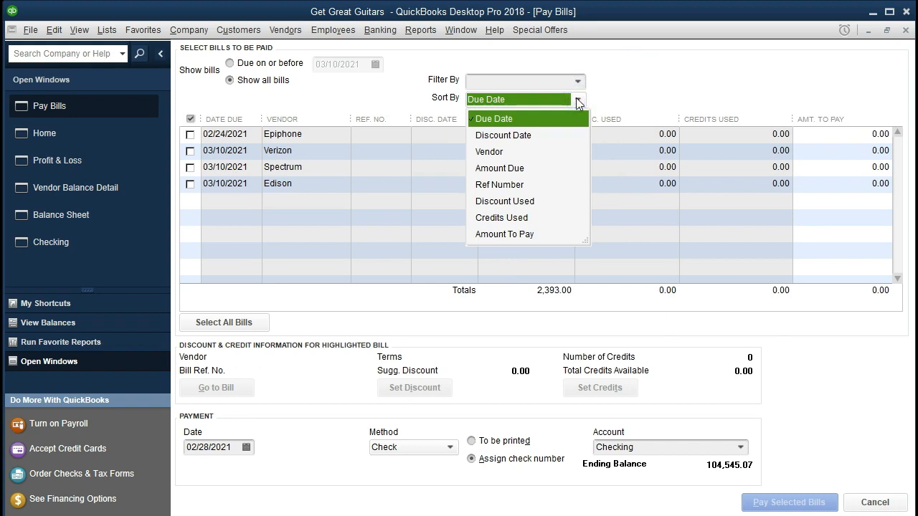
{"action": "left_click", "coordinate": [577, 98]}
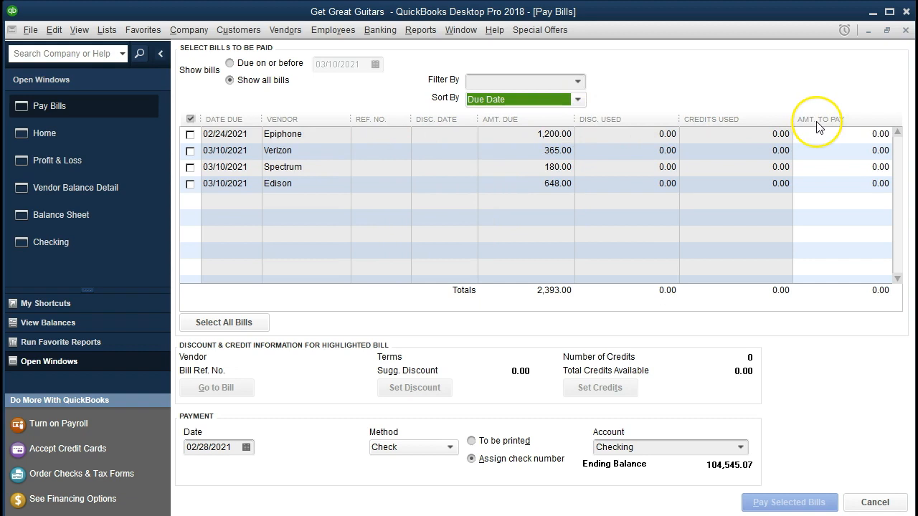
- Select the Verizon, Spectrum and Edison bills for payment in full, leaving the Epiphone bill unselected
{"action": "left_click", "coordinate": [190, 134]}
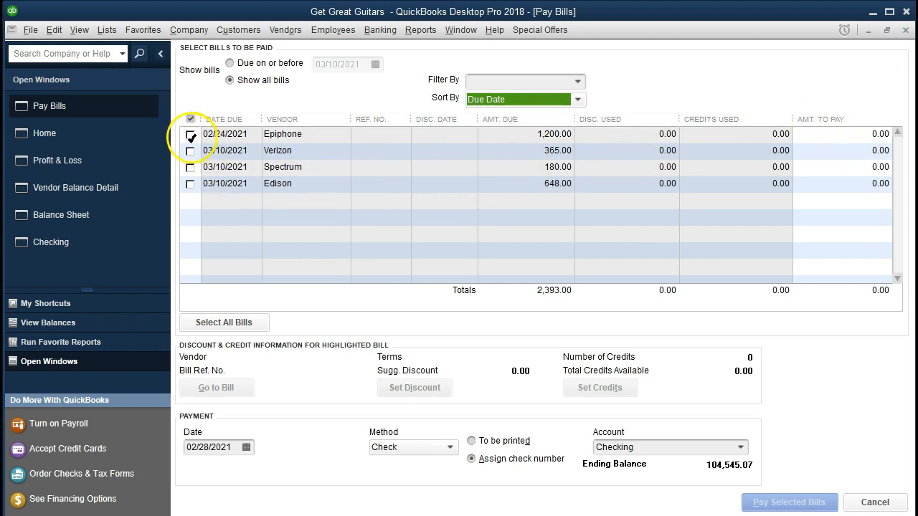
{"action": "left_click", "coordinate": [190, 151]}
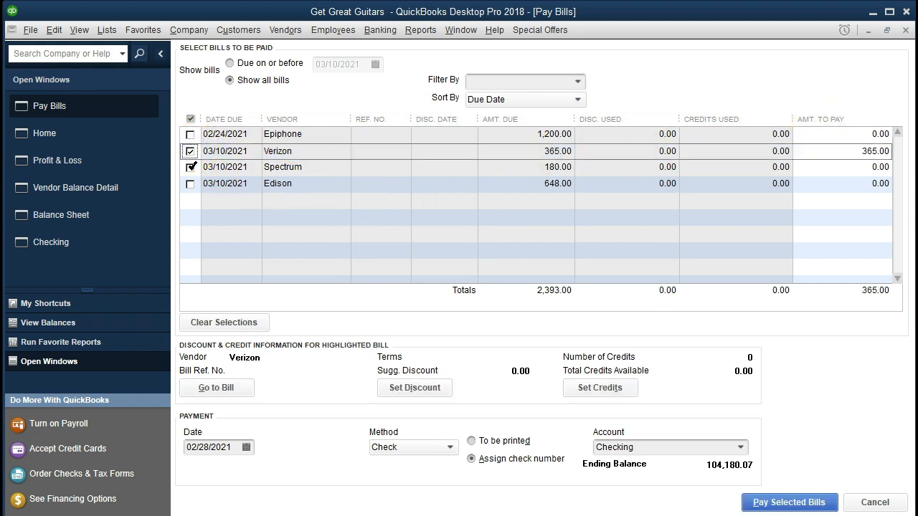
{"action": "left_click", "coordinate": [190, 167]}
{"action": "left_click", "coordinate": [190, 183]}
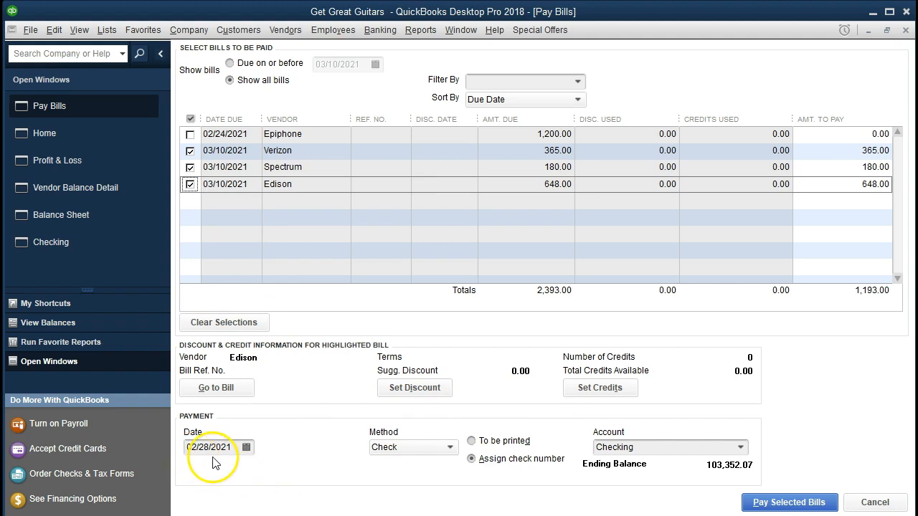
- Examine the payment method choices, keeping Check with the option to assign a check number
{"action": "left_click", "coordinate": [449, 447]}
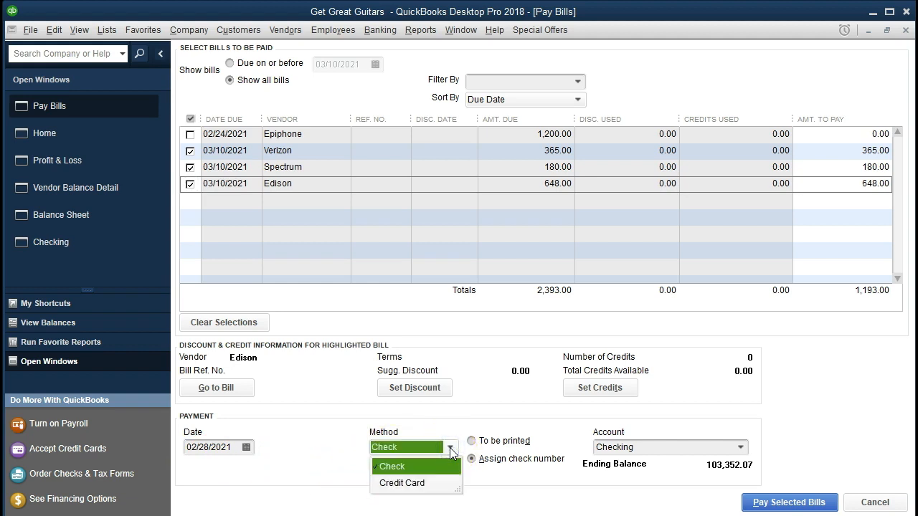
{"action": "left_click", "coordinate": [450, 447]}
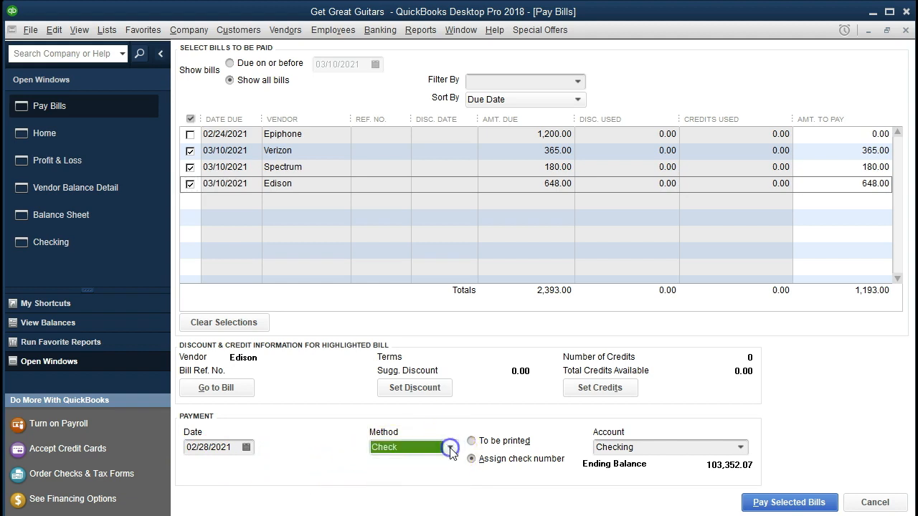
{"action": "left_click", "coordinate": [488, 461]}
{"action": "left_click", "coordinate": [497, 452]}
{"action": "left_click", "coordinate": [518, 470]}
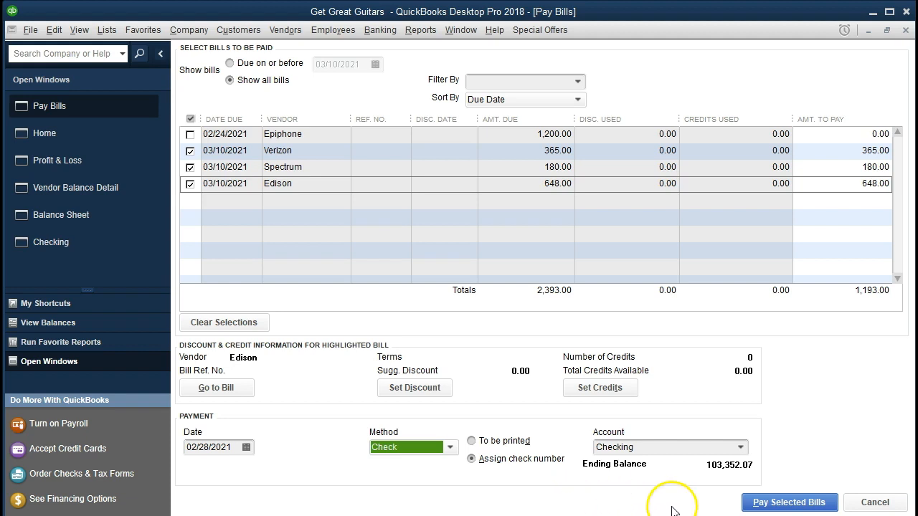
- Pay the selected bills with check numbers assigned automatically by QuickBooks, and close the payment summary
{"action": "left_click", "coordinate": [766, 505]}
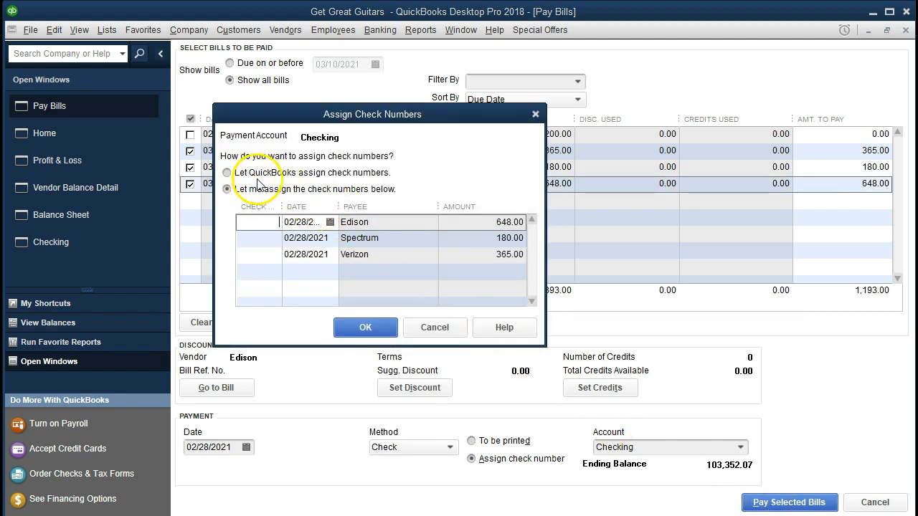
{"action": "left_click", "coordinate": [228, 173]}
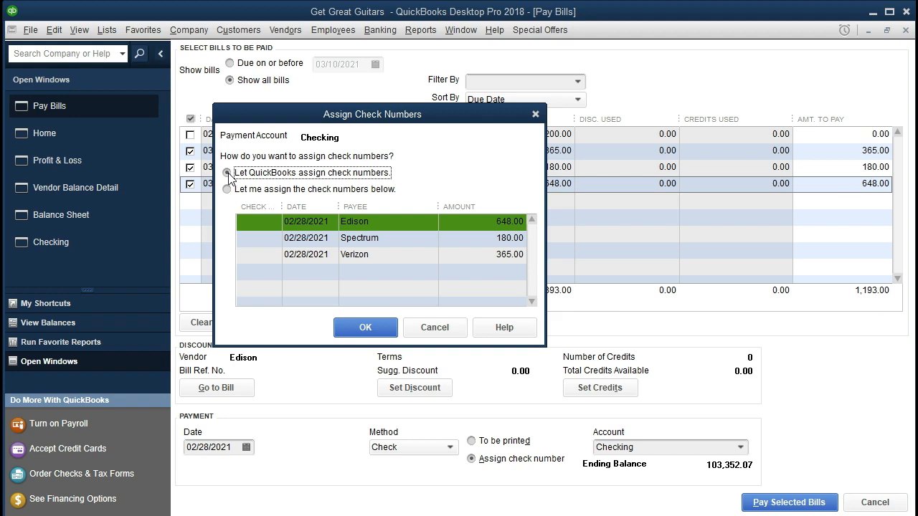
{"action": "left_click", "coordinate": [246, 216]}
{"action": "left_click", "coordinate": [352, 326]}
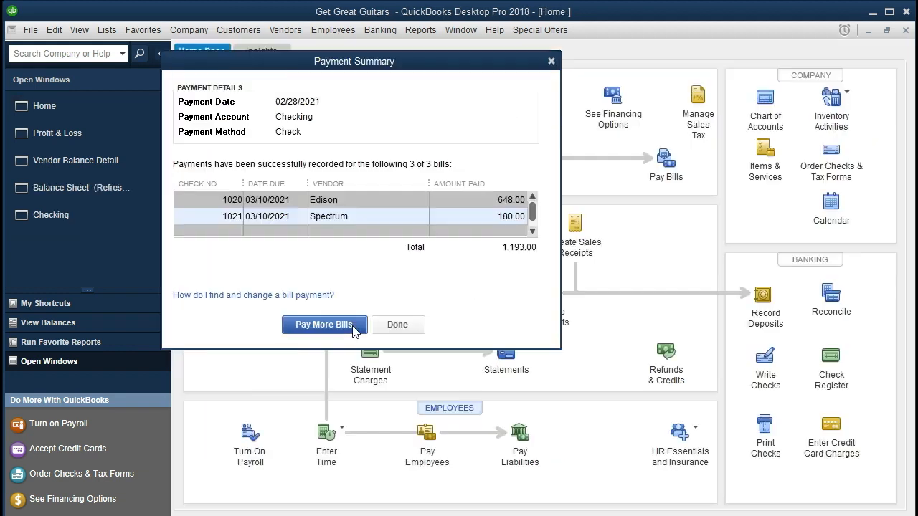
{"action": "left_click", "coordinate": [550, 61]}
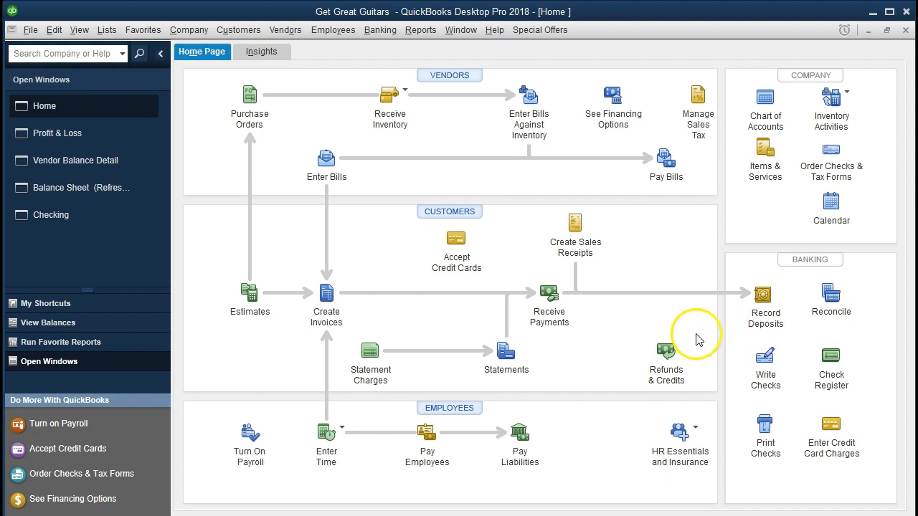
- Drill down from the Checking balance on the Balance Sheet to its transactions and review the 02/28/2021 bill payment checks
{"action": "left_click", "coordinate": [106, 190]}
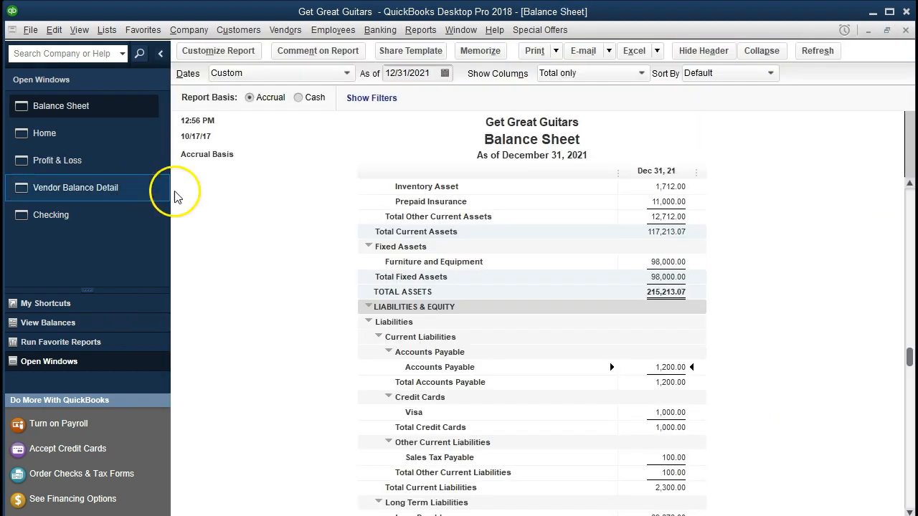
{"action": "scroll", "coordinate": [420, 314], "scroll_direction": "up", "scroll_amount": 3}
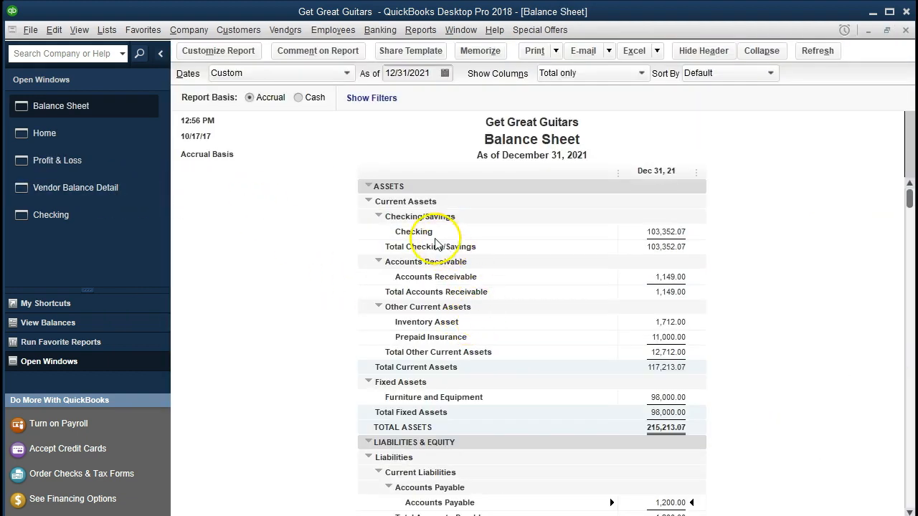
{"action": "left_click", "coordinate": [642, 232]}
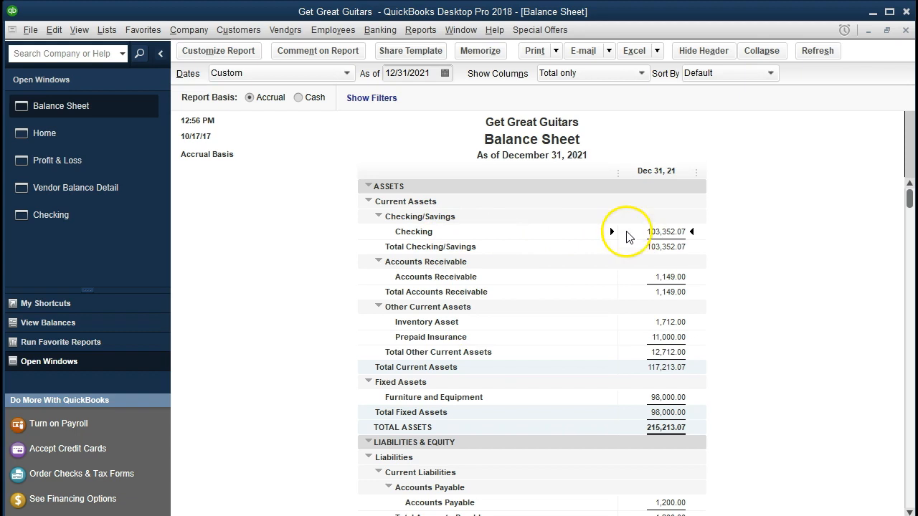
{"action": "double_click", "coordinate": [628, 228]}
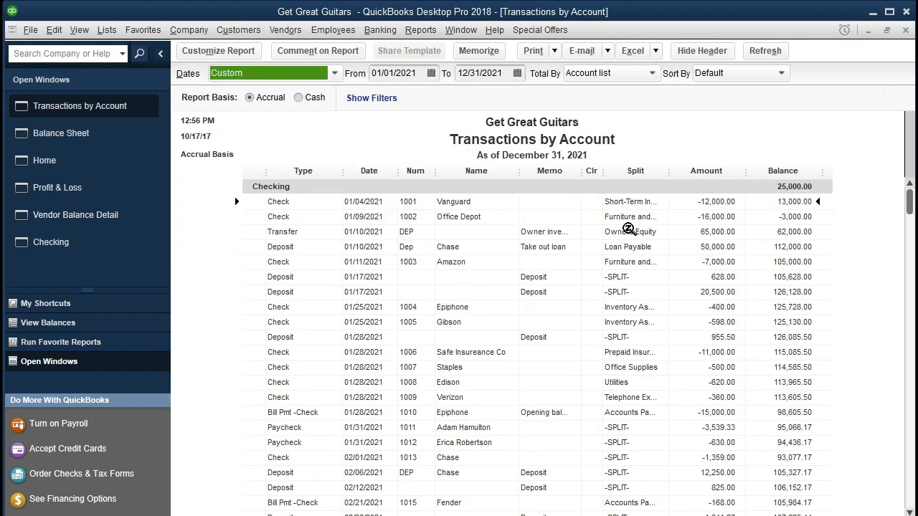
{"action": "scroll", "coordinate": [627, 228], "scroll_direction": "down", "scroll_amount": 4}
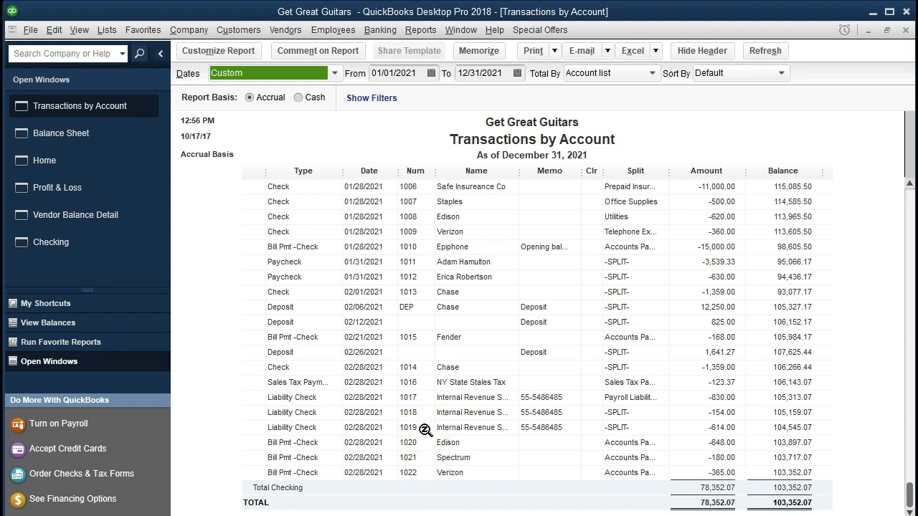
- Inspect the Edison bill payment check from the Checking transaction list, and return to the Balance Sheet
{"action": "left_click", "coordinate": [685, 445]}
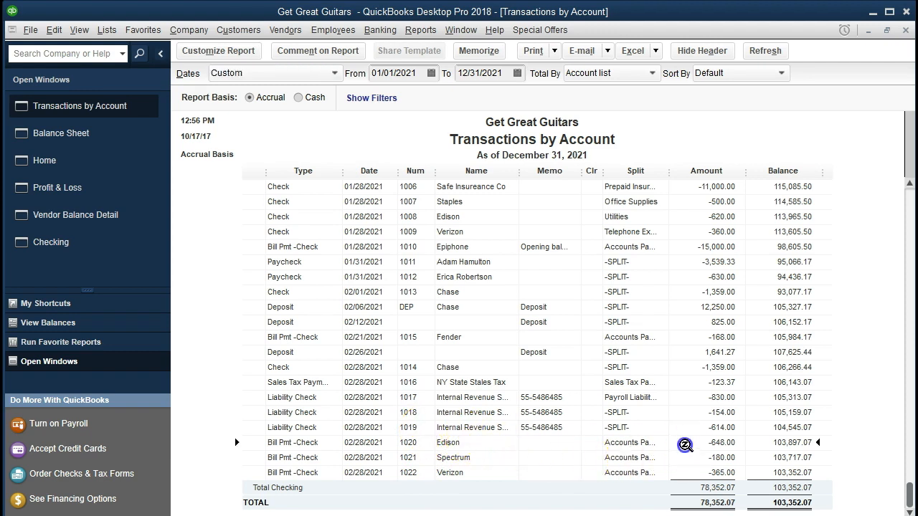
{"action": "double_click", "coordinate": [685, 445]}
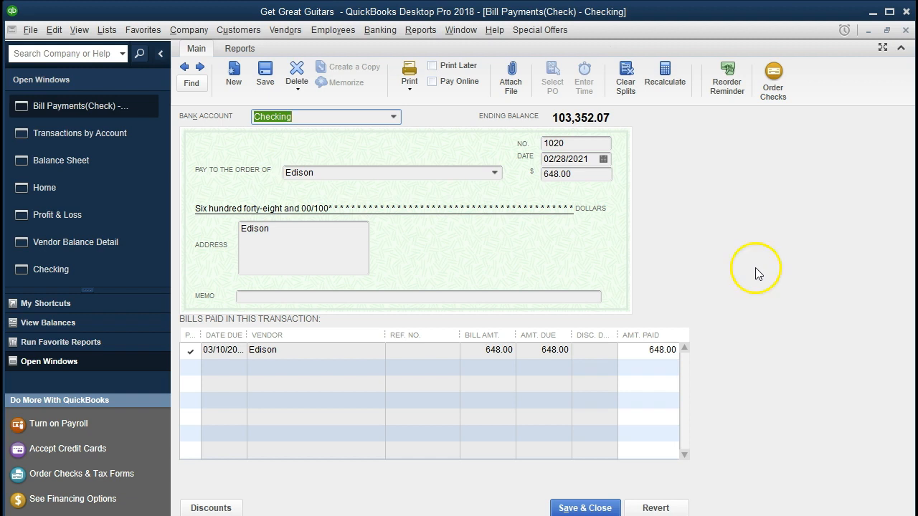
{"action": "left_click", "coordinate": [906, 30]}
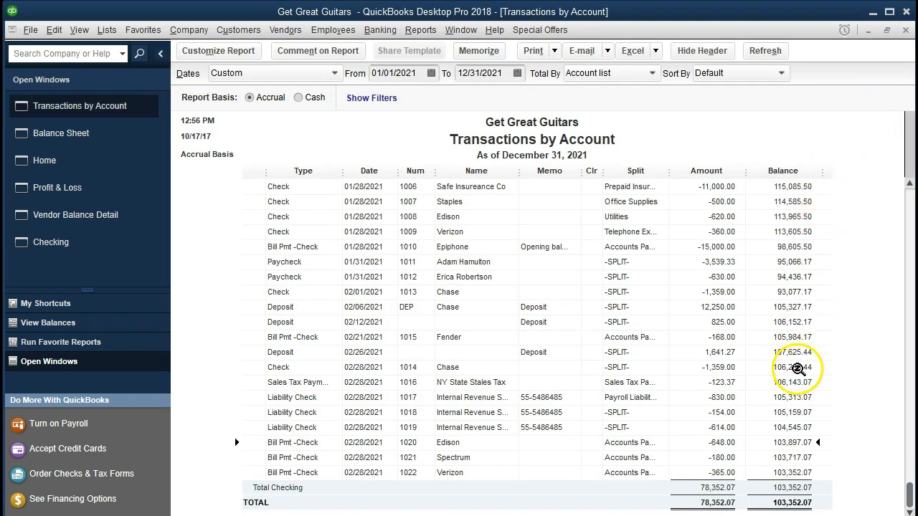
{"action": "left_click", "coordinate": [906, 31]}
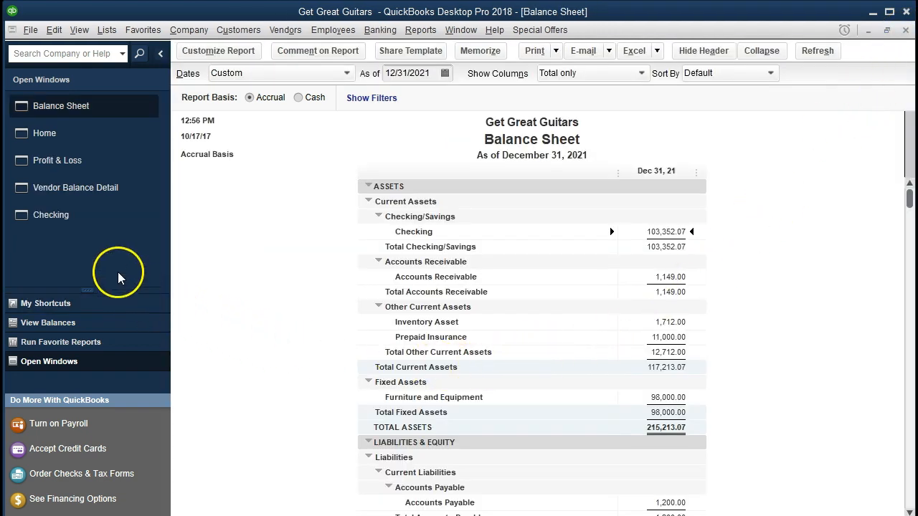
- Review the bill payments in the Checking register, and inspect the Edison payment's check form before closing it
{"action": "left_click", "coordinate": [85, 224]}
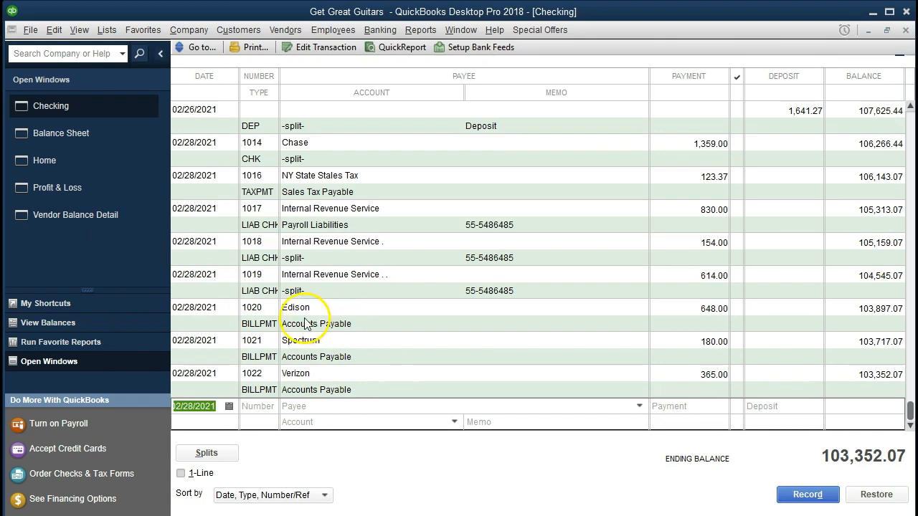
{"action": "double_click", "coordinate": [263, 327]}
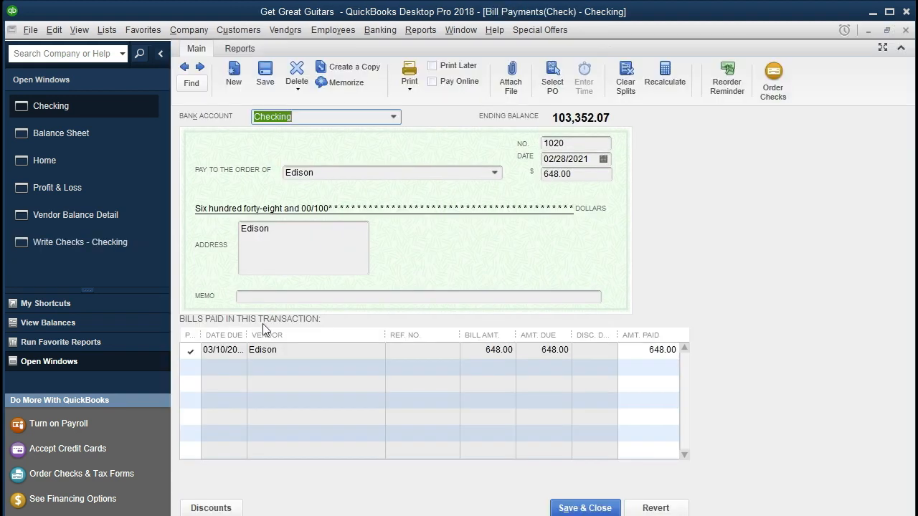
{"action": "left_click", "coordinate": [906, 29]}
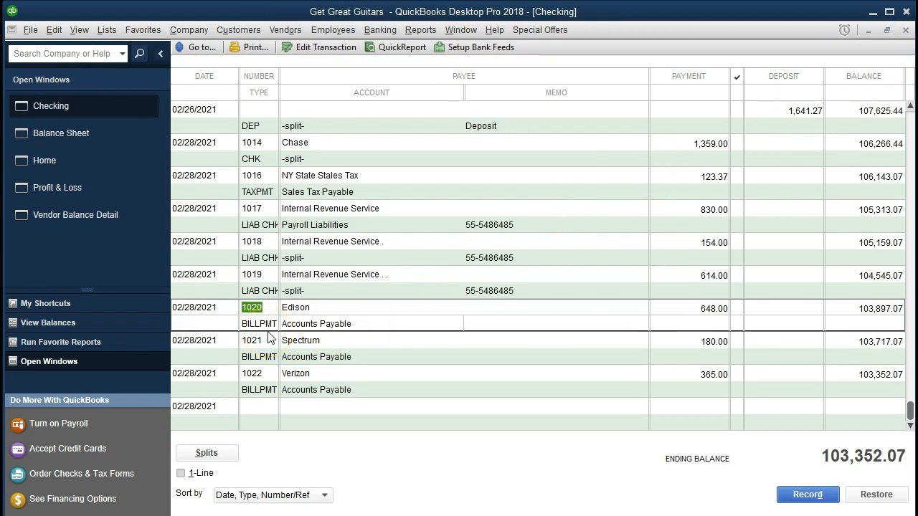
- Drill down from Accounts Payable on the Balance Sheet to the Spectrum bill payment, and return to the Balance Sheet
{"action": "left_click", "coordinate": [87, 139]}
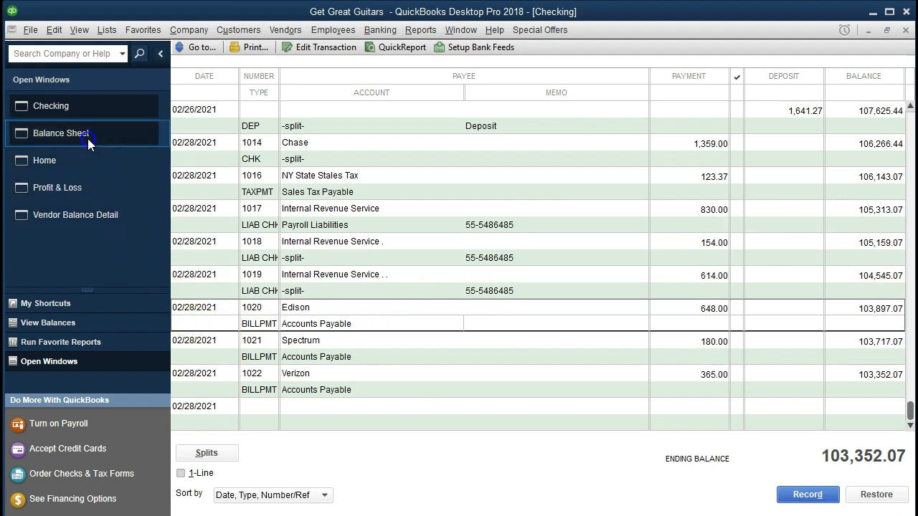
{"action": "scroll", "coordinate": [307, 302], "scroll_direction": "down", "scroll_amount": 5}
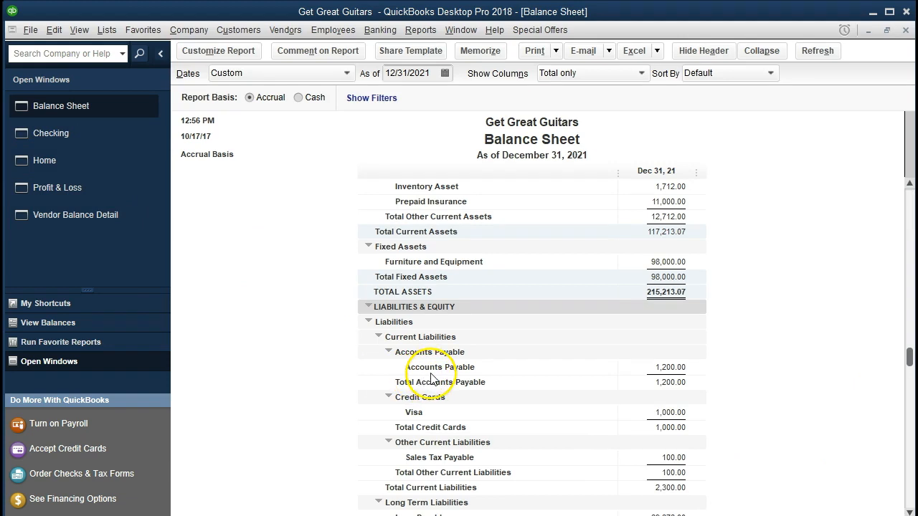
{"action": "double_click", "coordinate": [630, 372]}
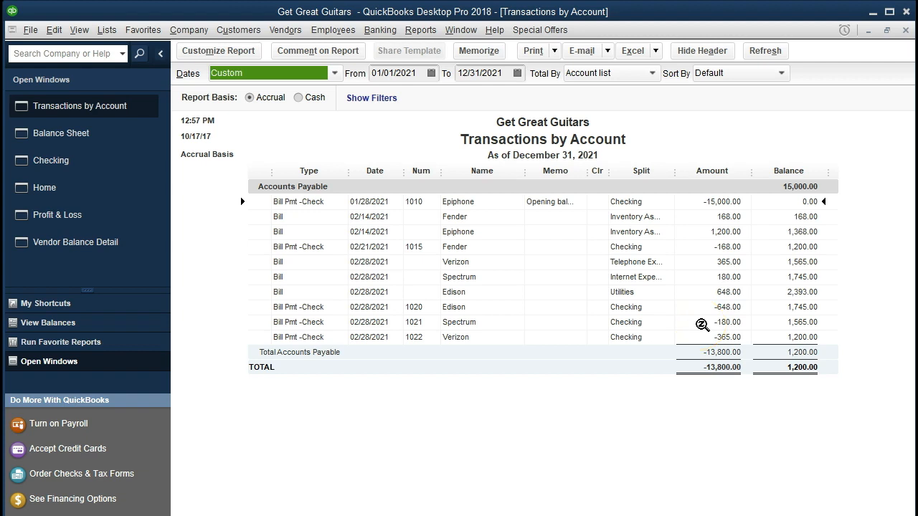
{"action": "double_click", "coordinate": [702, 325]}
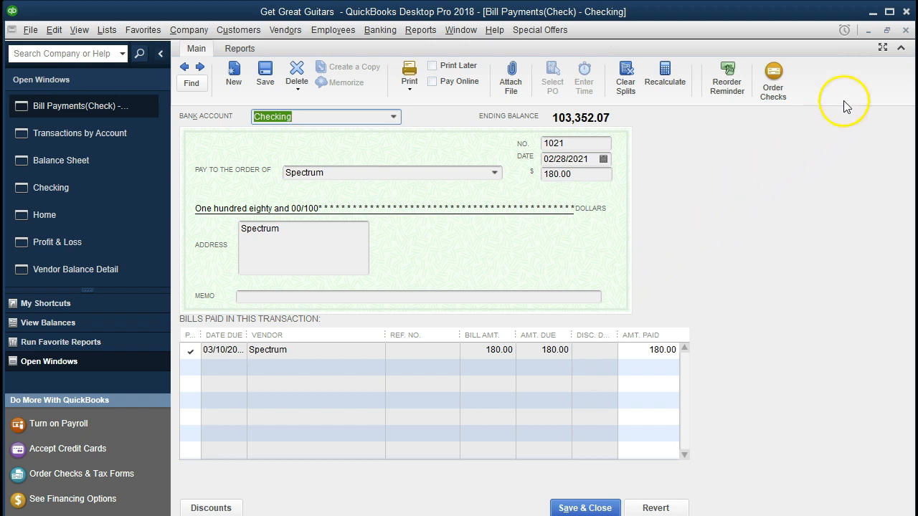
{"action": "left_click", "coordinate": [907, 30]}
{"action": "left_click", "coordinate": [907, 30]}
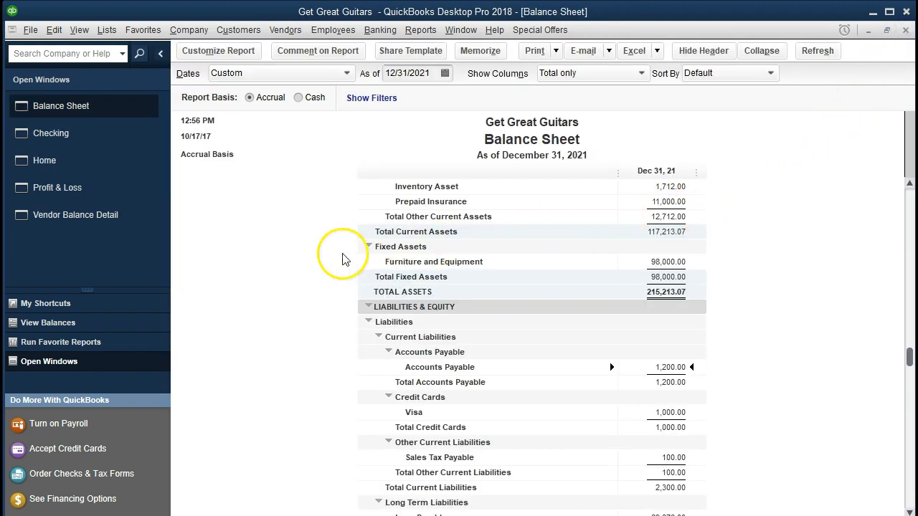
- Check the Edison, Spectrum and Verizon bill payments and the open Epiphone bill in the Vendor Balance Detail report
{"action": "left_click", "coordinate": [142, 228]}
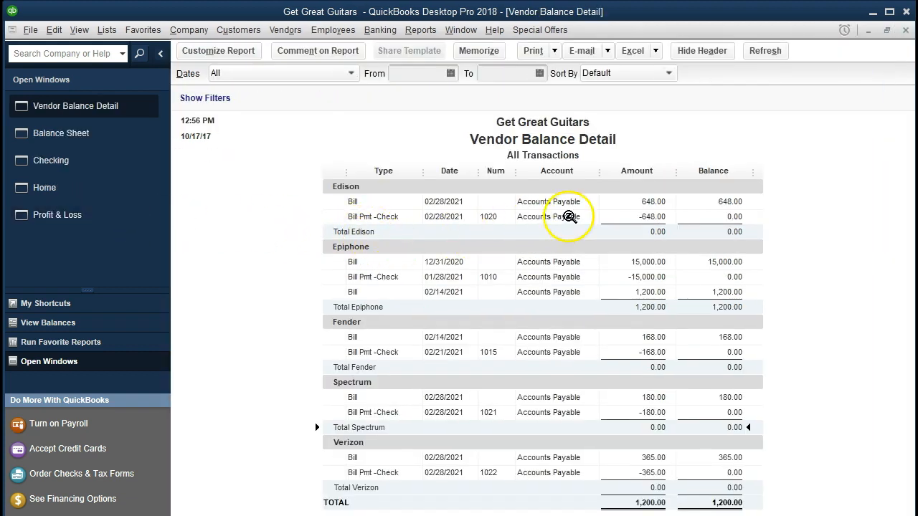
{"action": "left_click", "coordinate": [632, 217]}
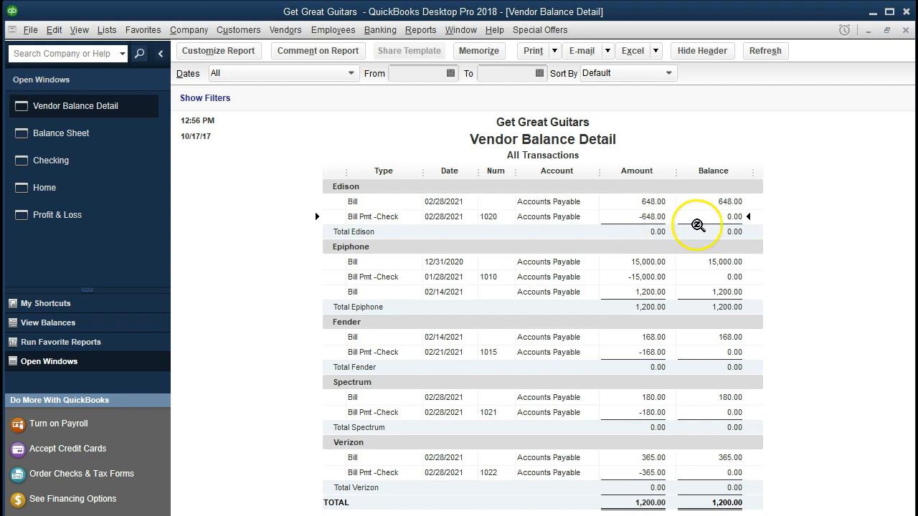
{"action": "left_click", "coordinate": [707, 262]}
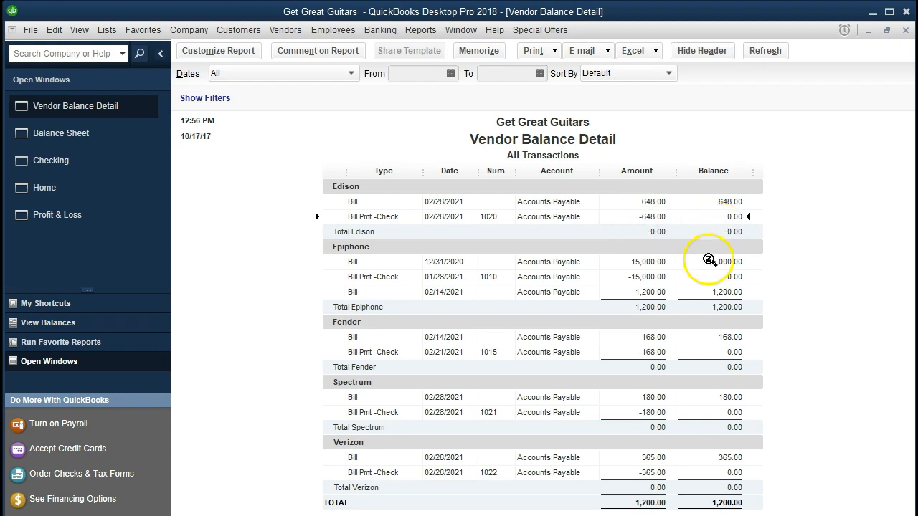
{"action": "left_click", "coordinate": [644, 412]}
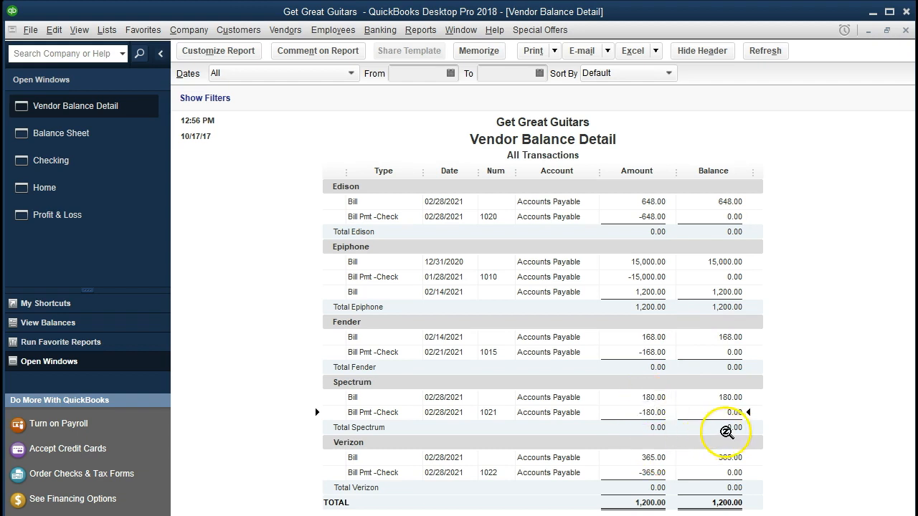
{"action": "left_click", "coordinate": [649, 475]}
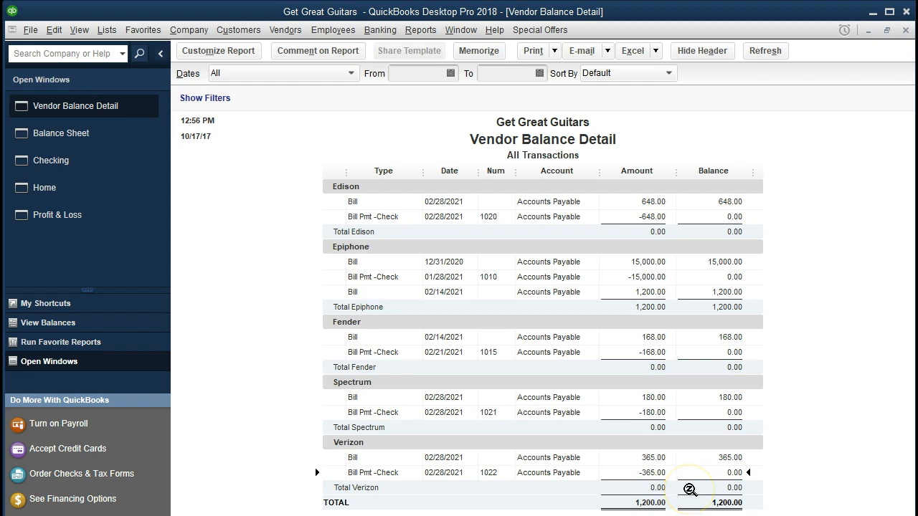